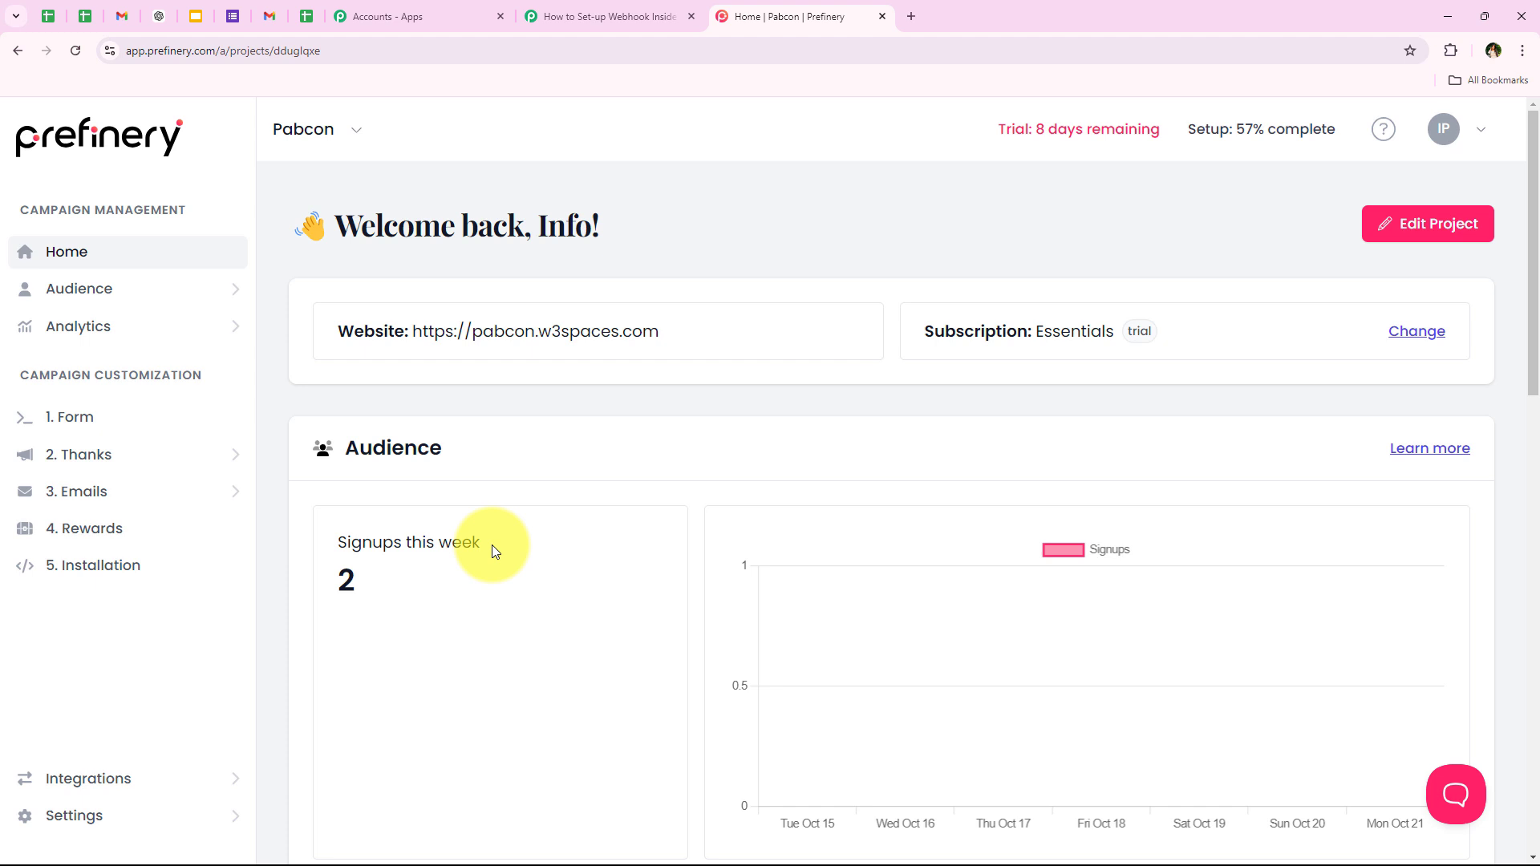
# - Switch to the Pabbly Connect workflow "How to Set-up Webhook Inside Prefinery" and examine its title, trigger and action
pyautogui.click(553, 16)
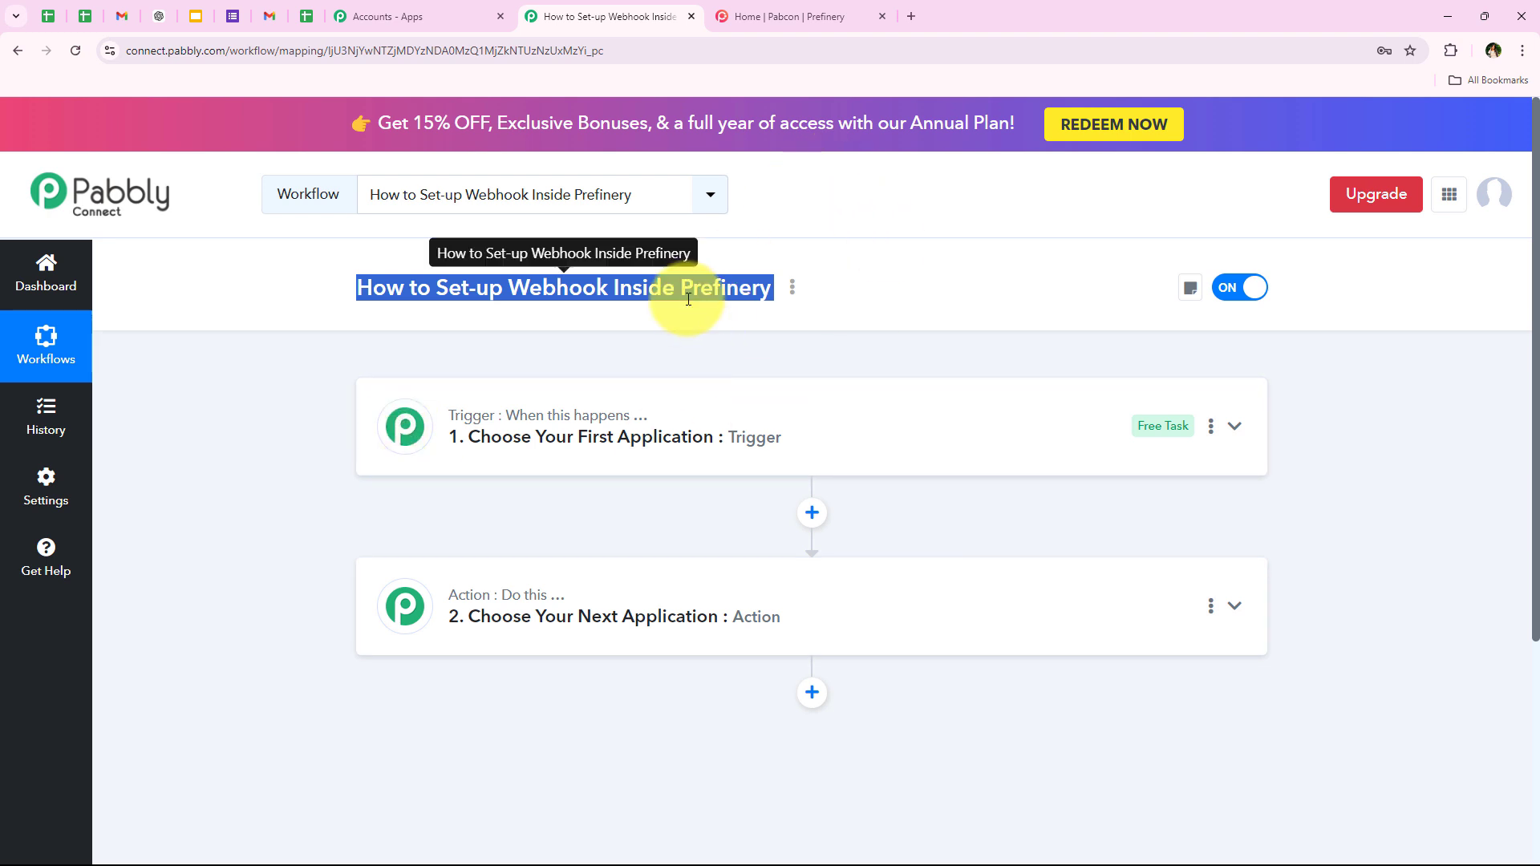
pyautogui.click(203, 434)
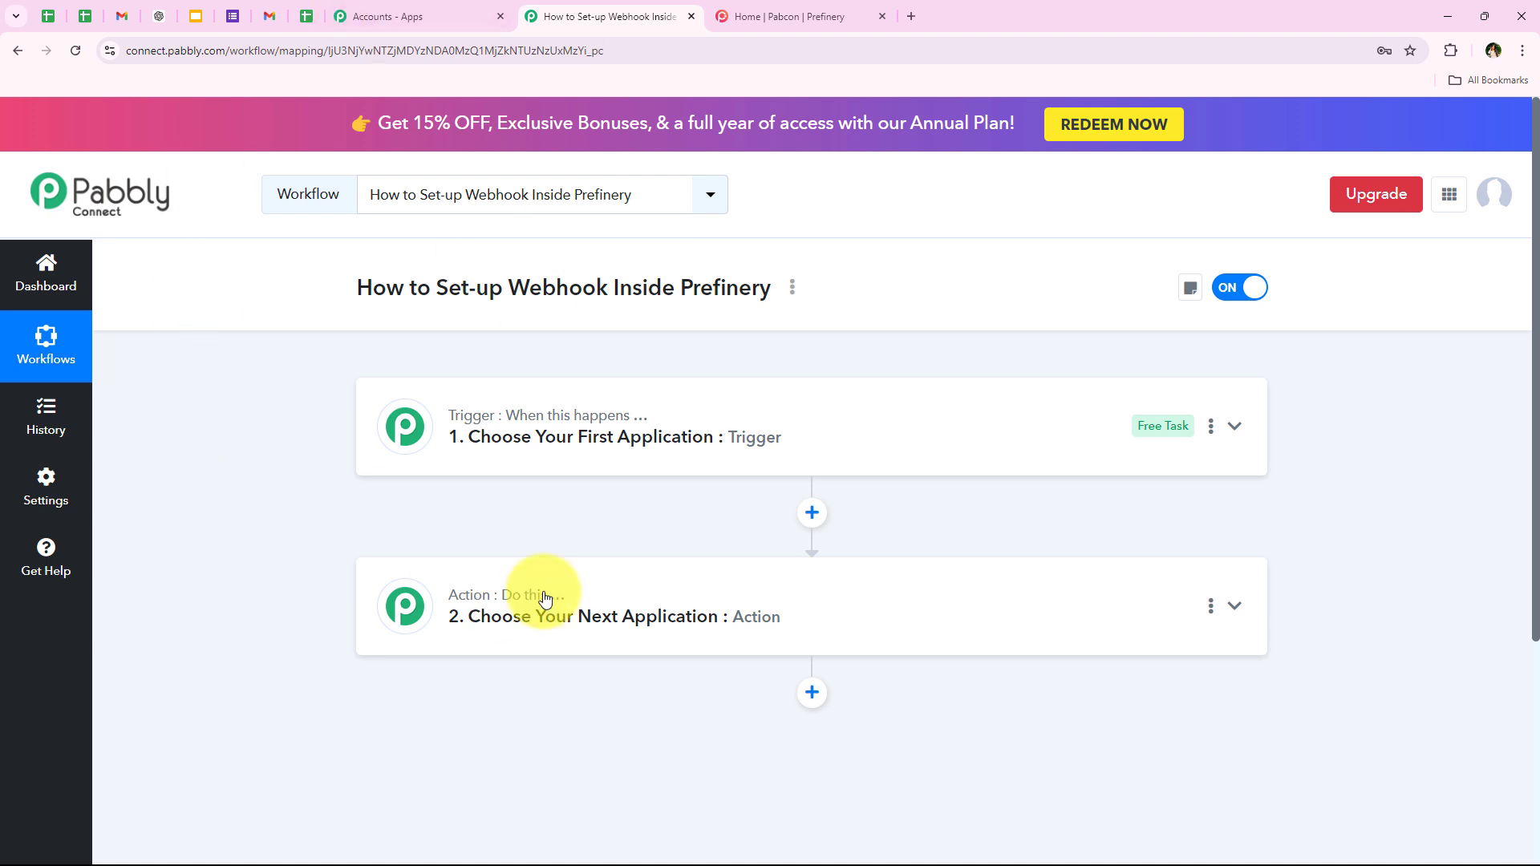
pyautogui.moveTo(360, 281); pyautogui.dragTo(797, 268)
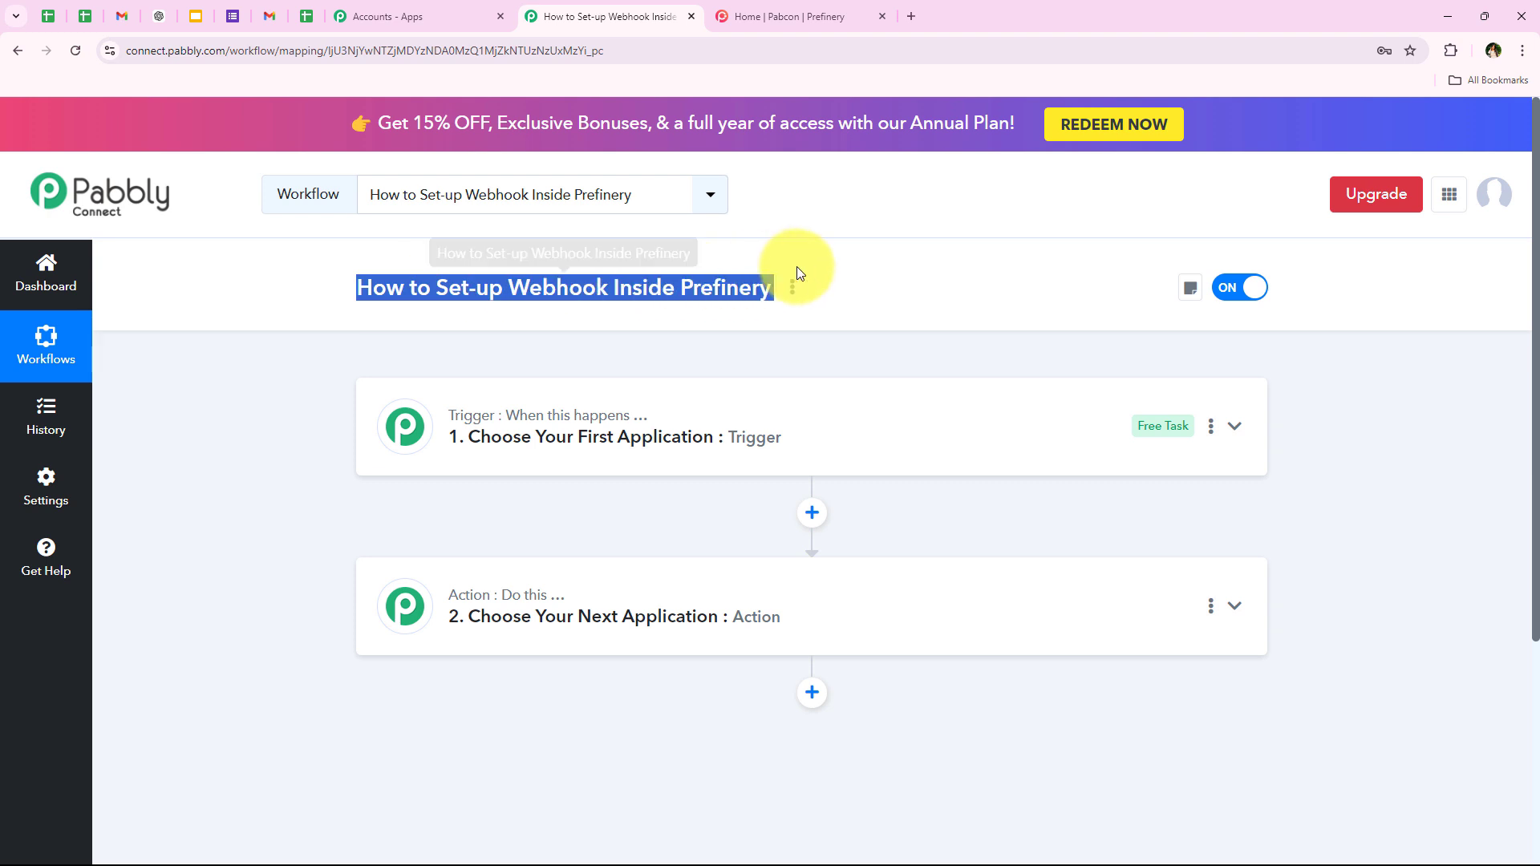
pyautogui.click(550, 318)
pyautogui.doubleClick(544, 295)
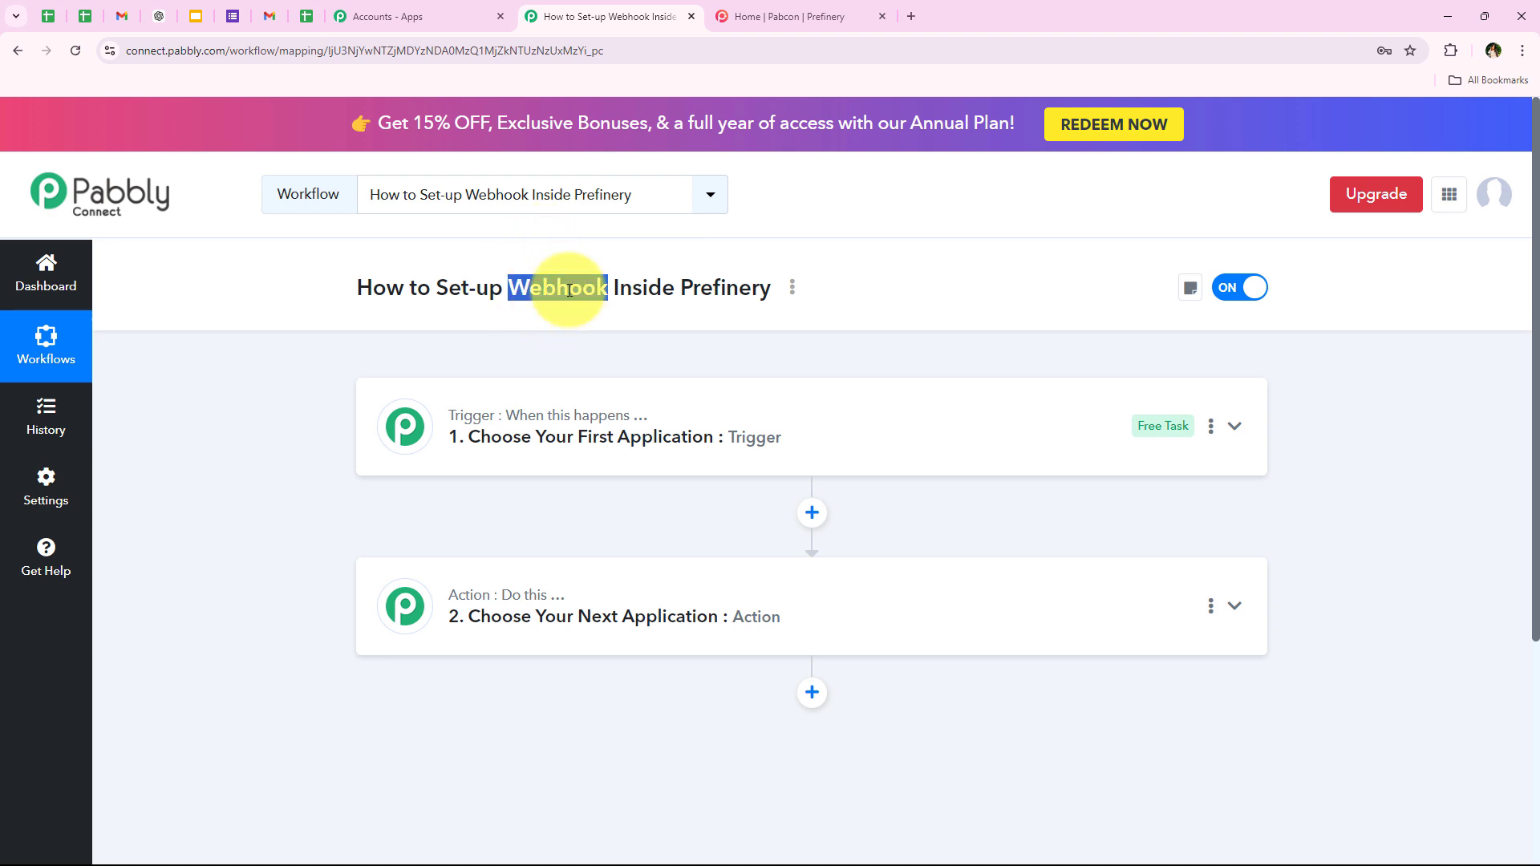
pyautogui.click(363, 369)
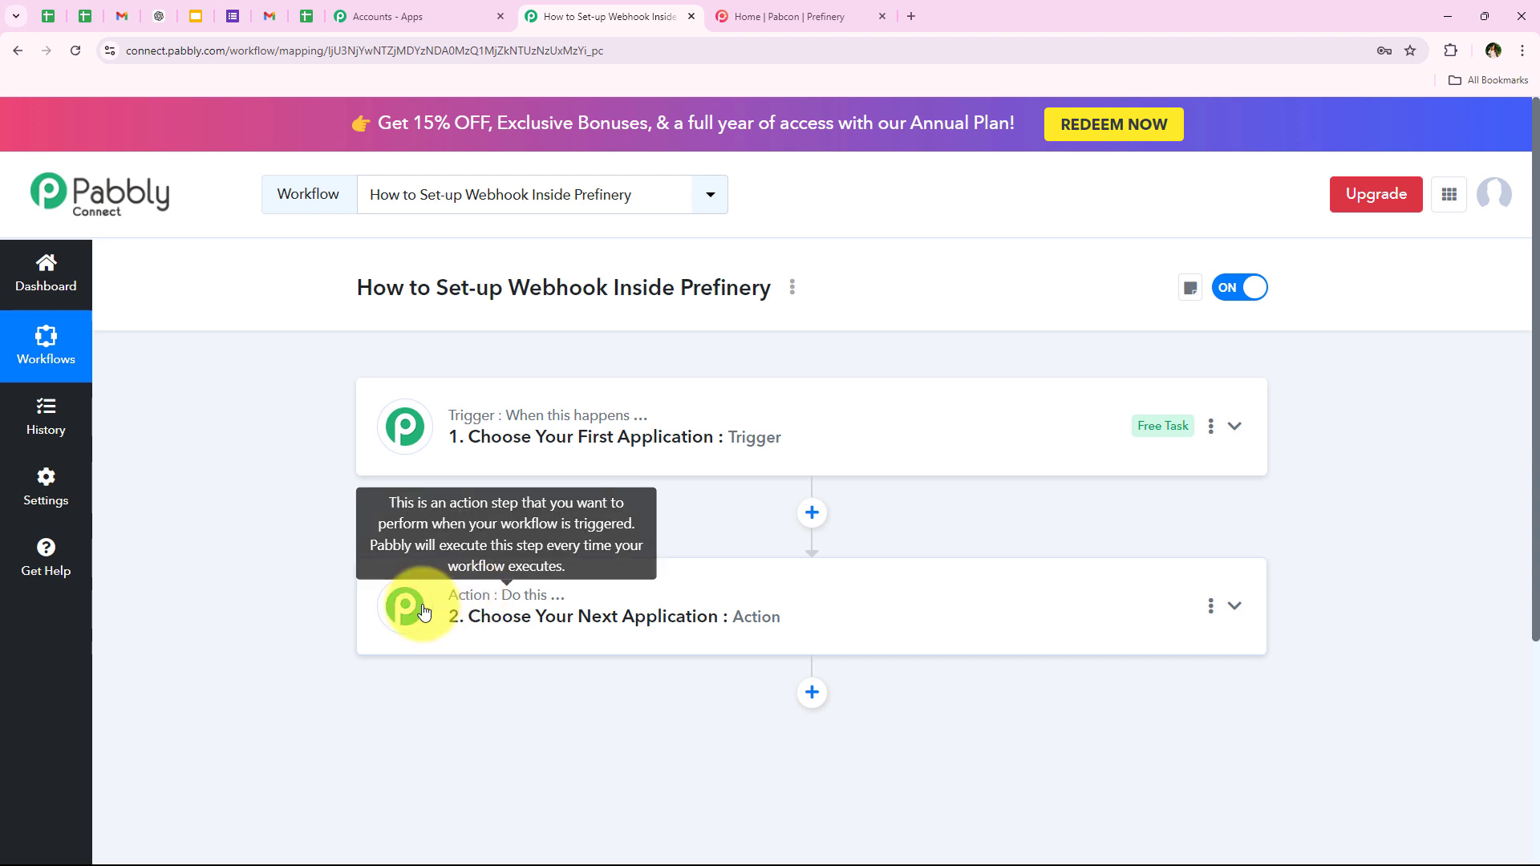
pyautogui.moveTo(582, 420)
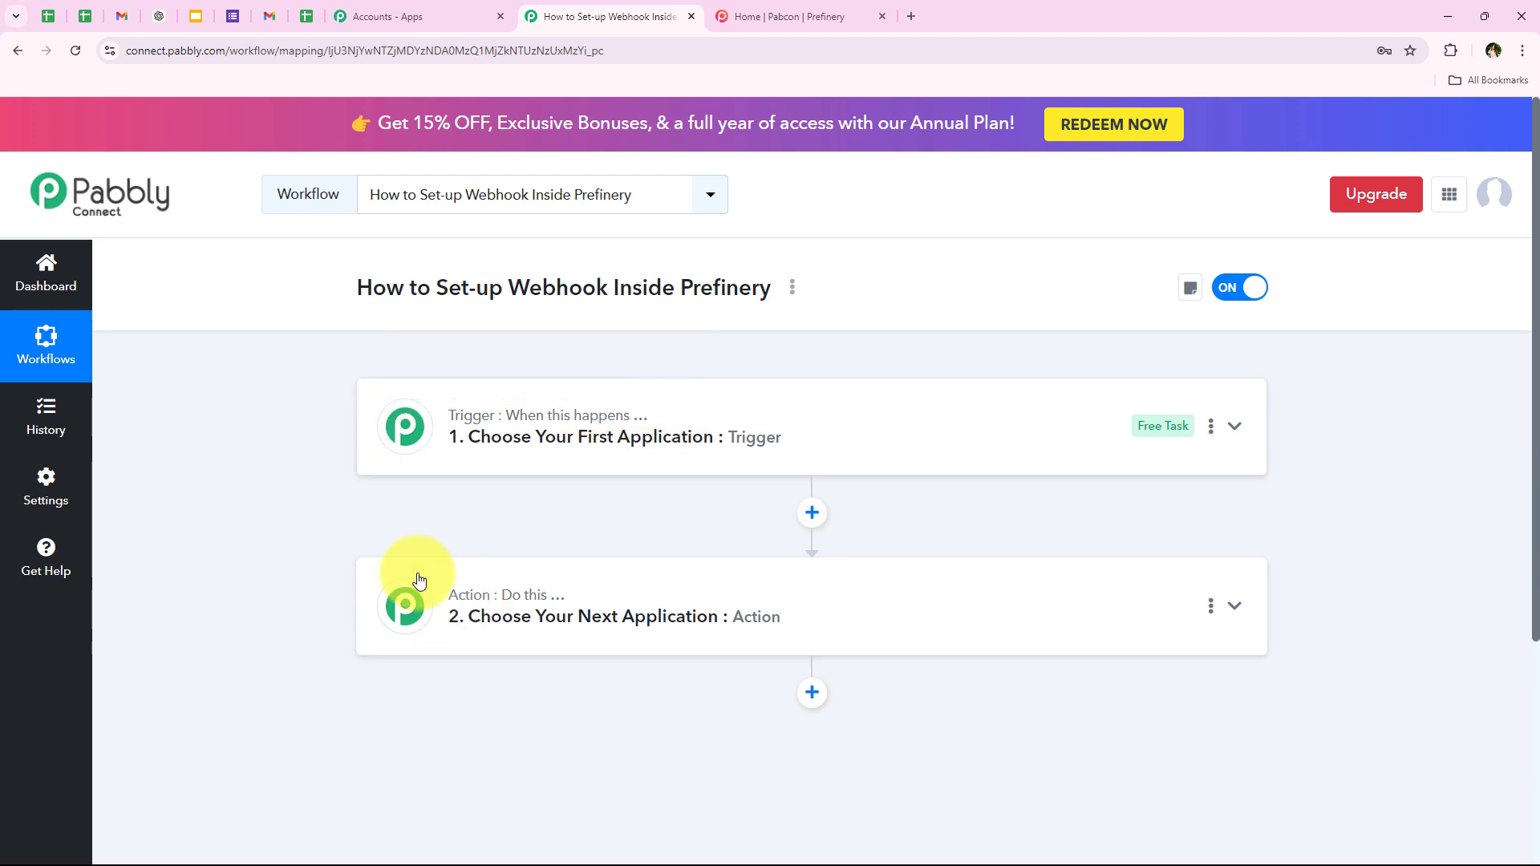
pyautogui.moveTo(506, 603)
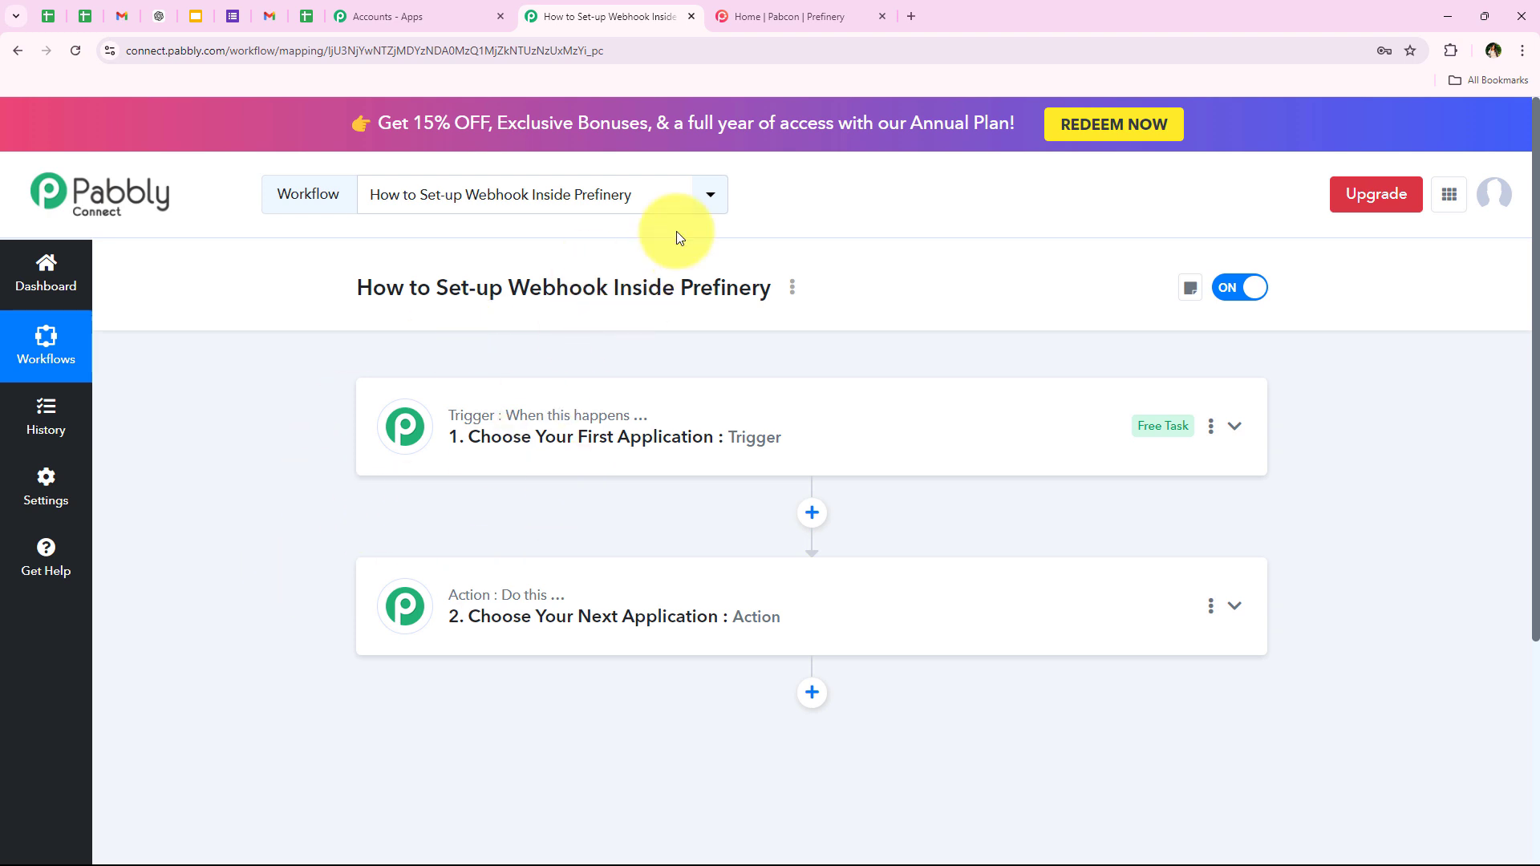
# - Search for Prefinery and choose it as the workflow's trigger application
pyautogui.click(572, 443)
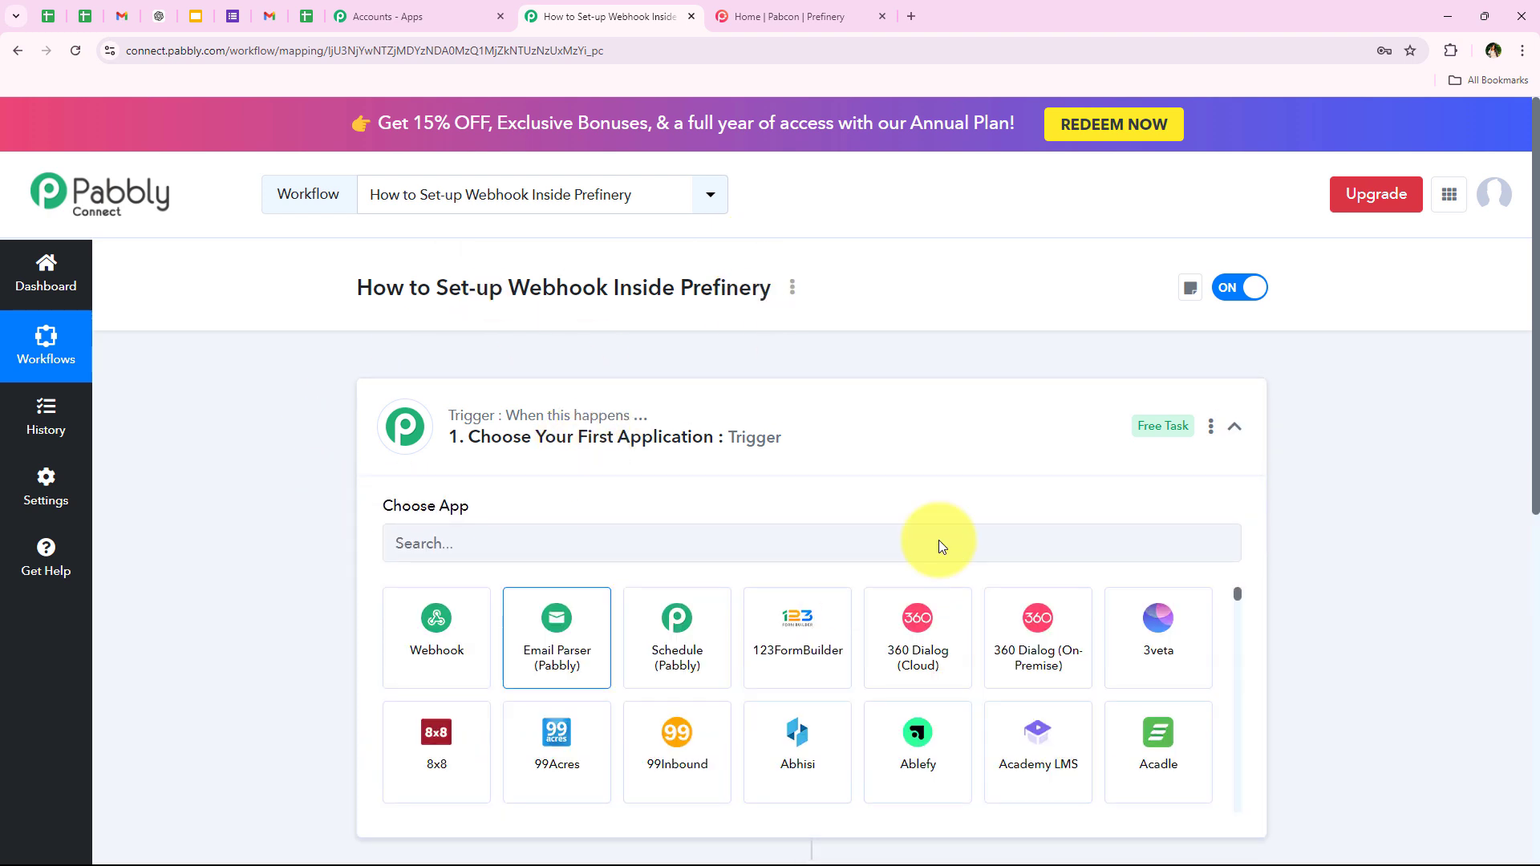
pyautogui.click(486, 543)
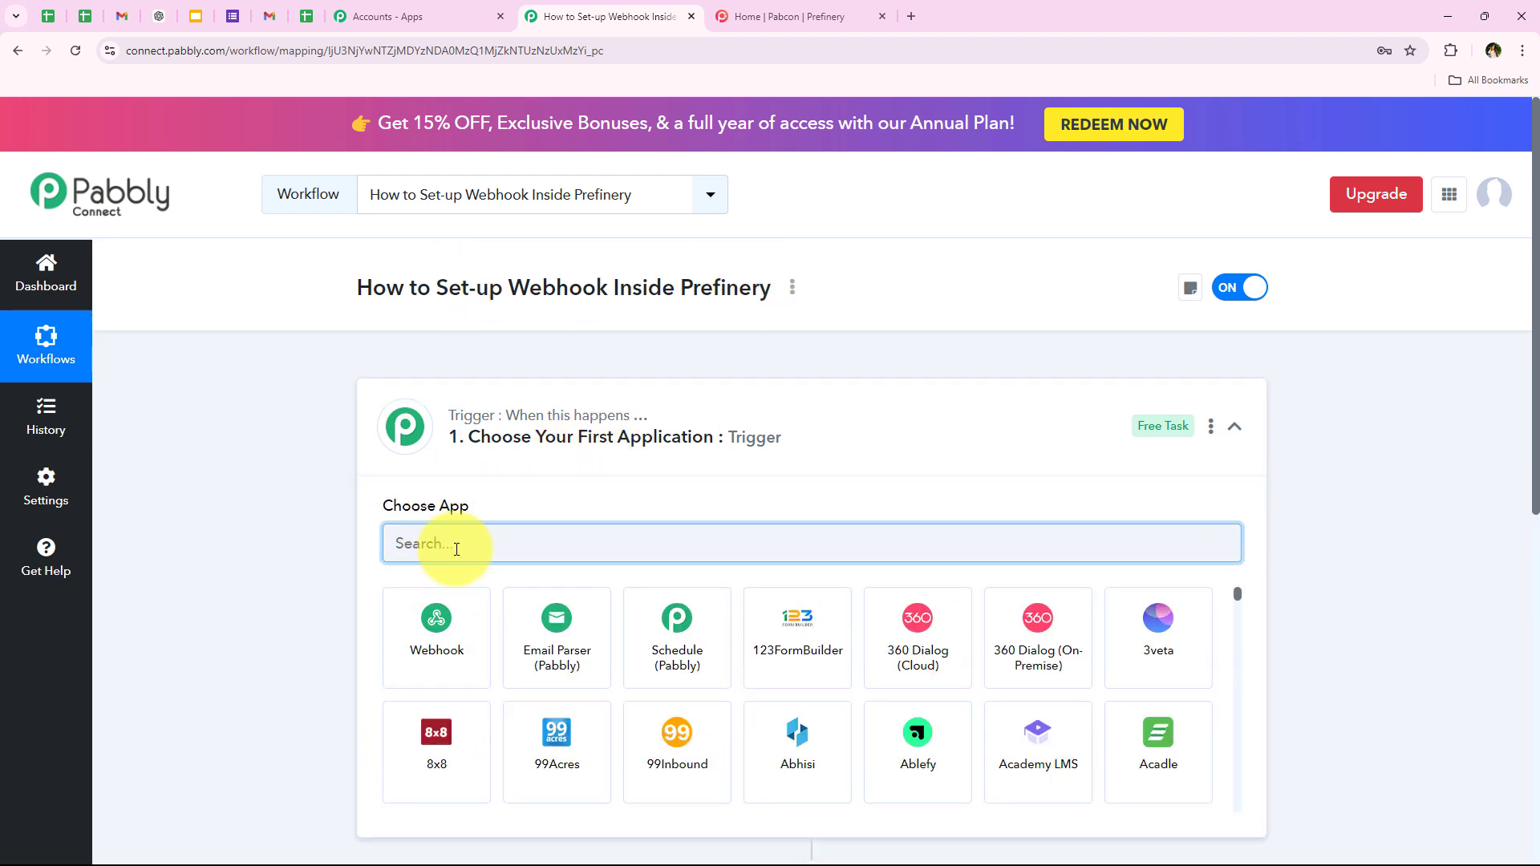
pyautogui.write('Pref')
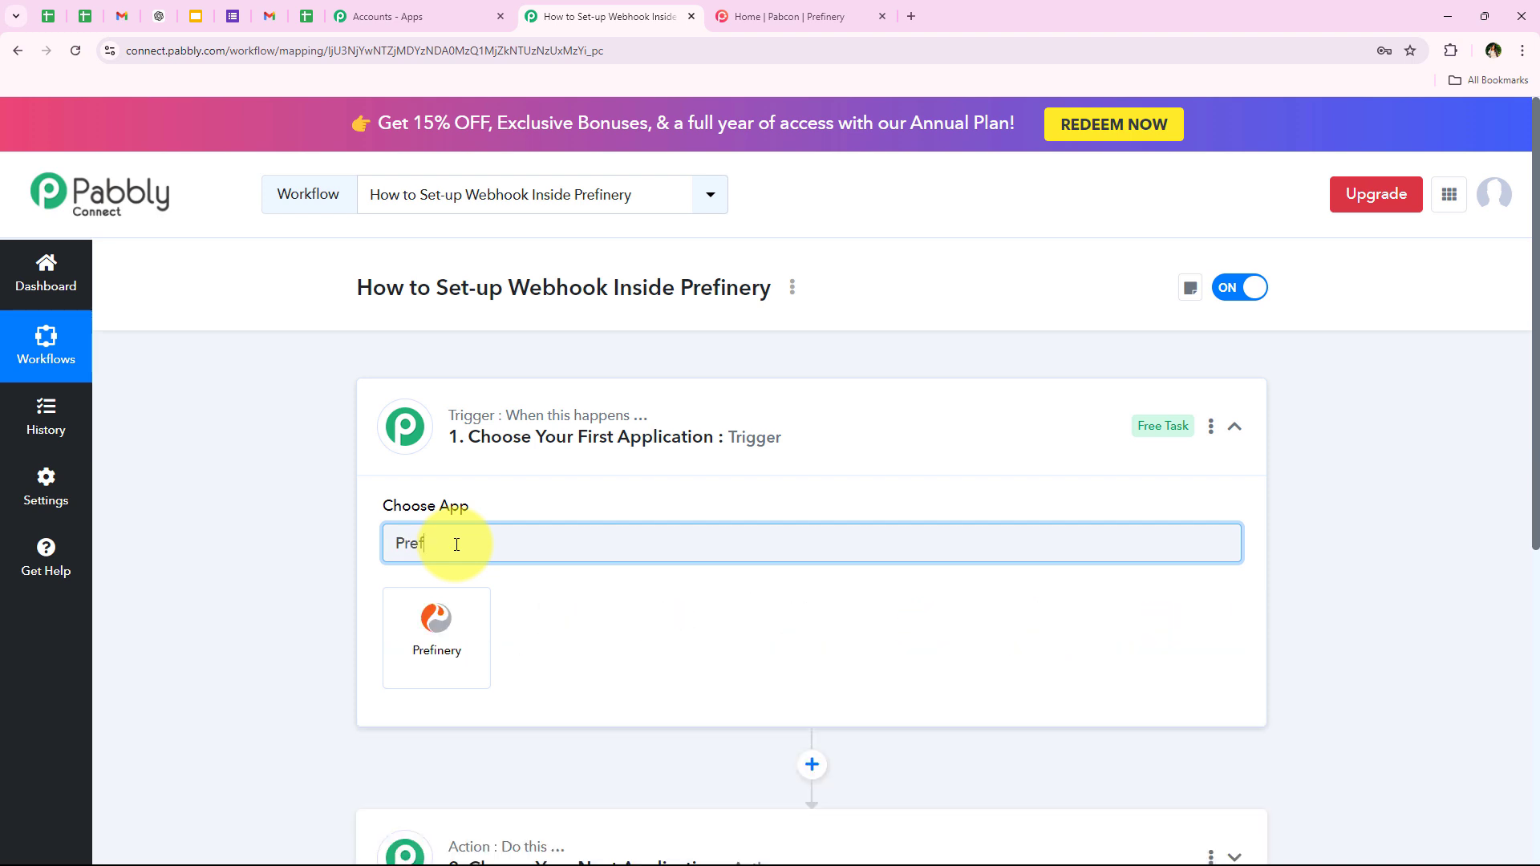
pyautogui.write('inery')
pyautogui.click(442, 646)
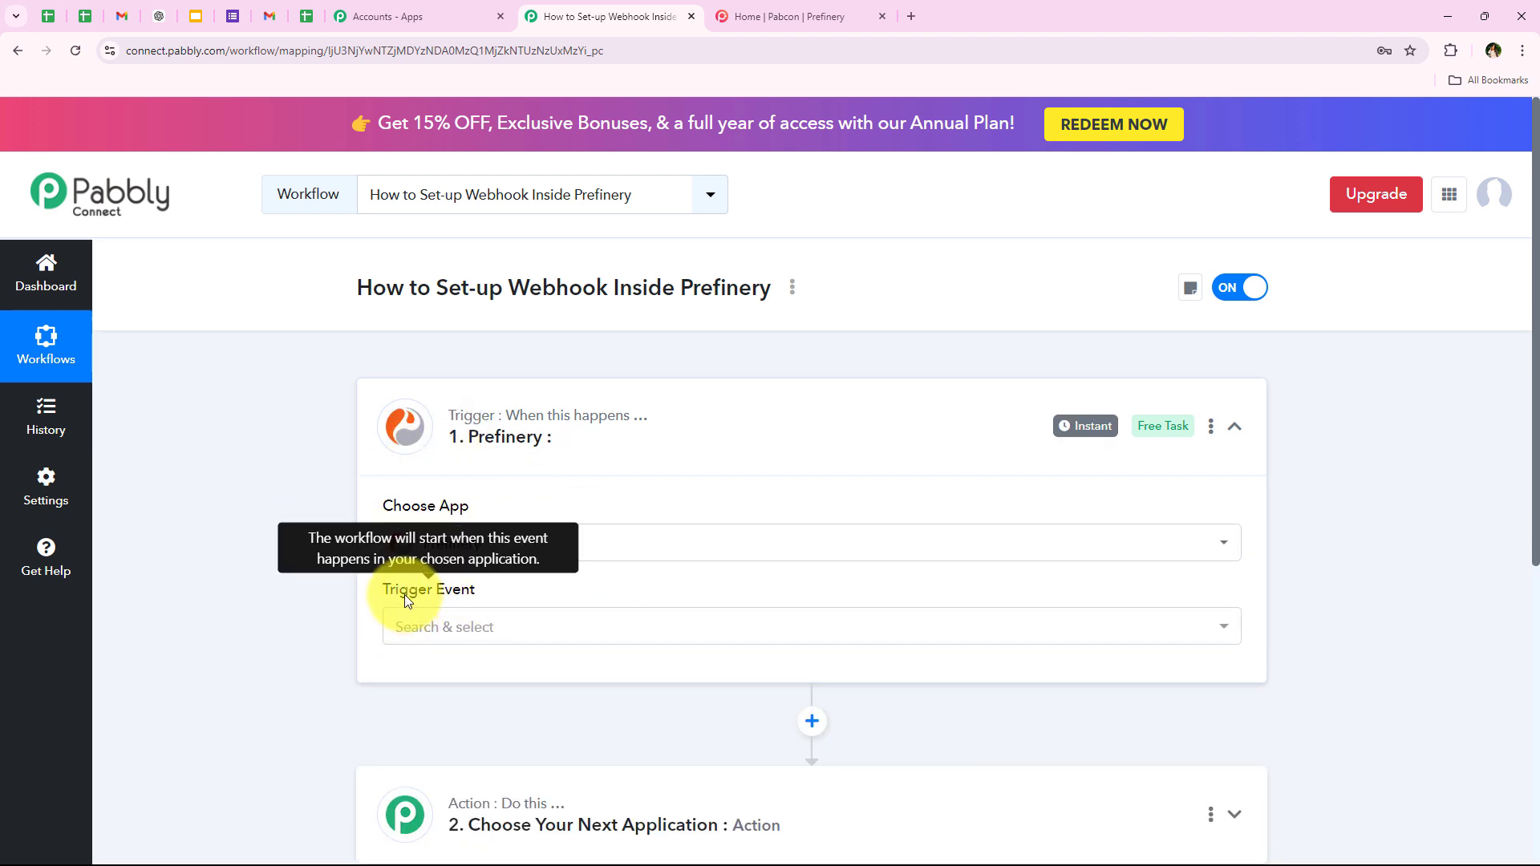
# - Review the available Prefinery trigger events and set the trigger event to User Created
pyautogui.scroll(-2, 319, 569)
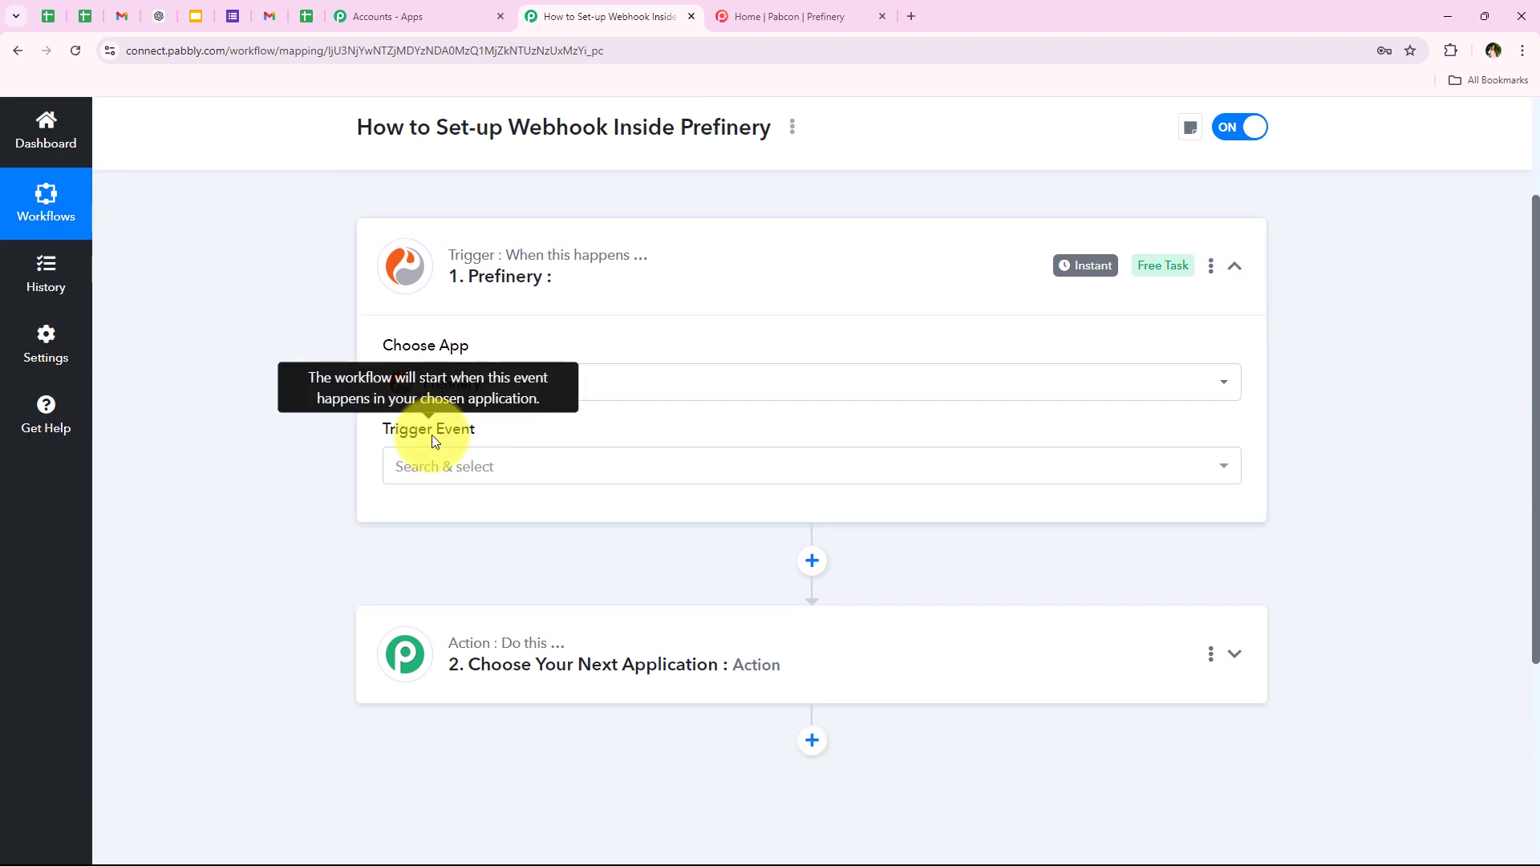
pyautogui.click(445, 467)
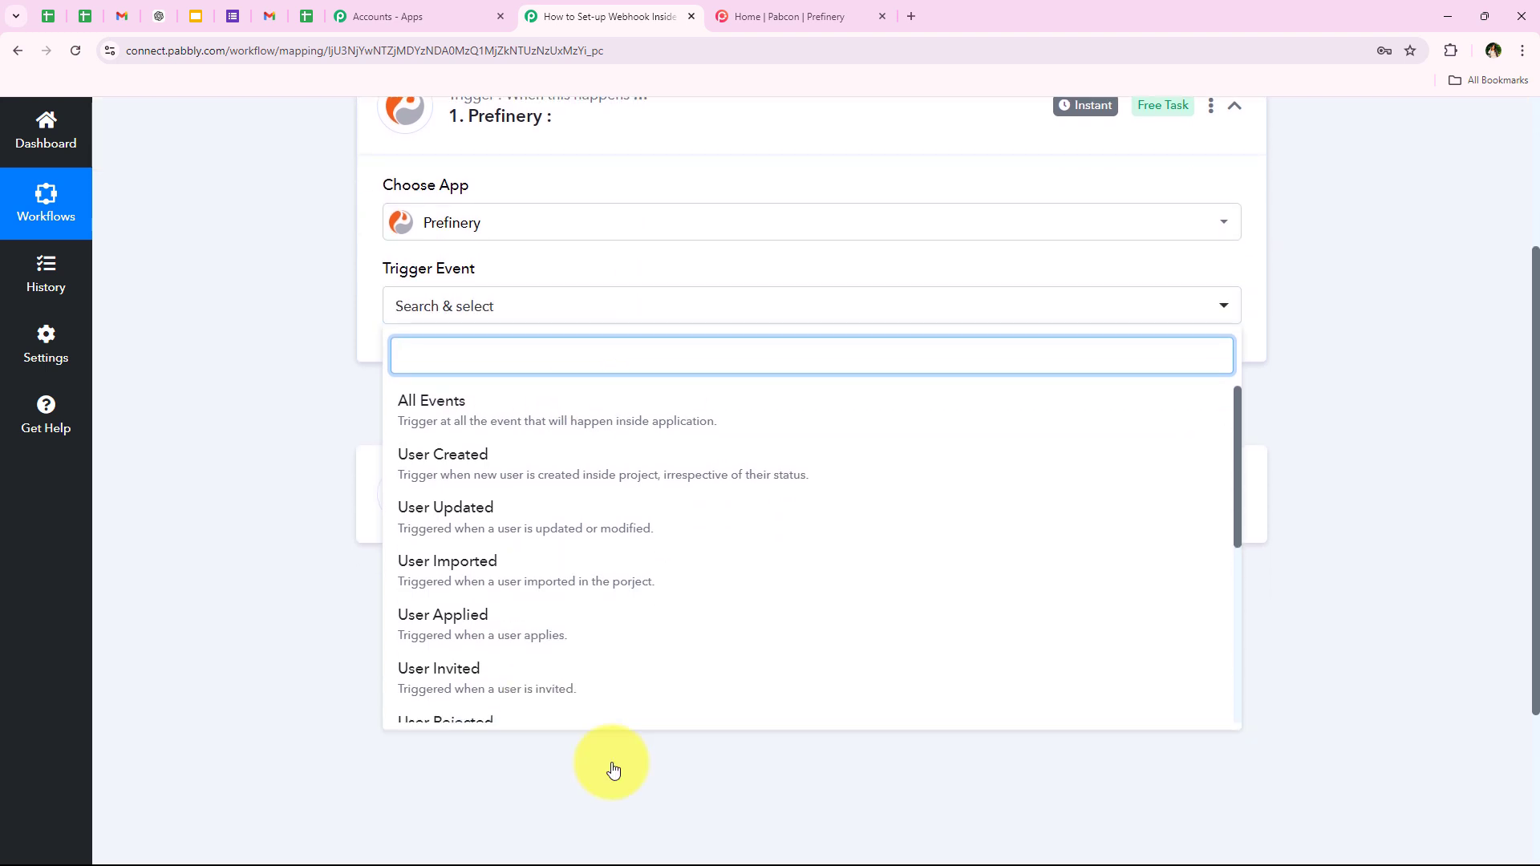
pyautogui.scroll(-4, 770, 642)
pyautogui.scroll(4, 746, 654)
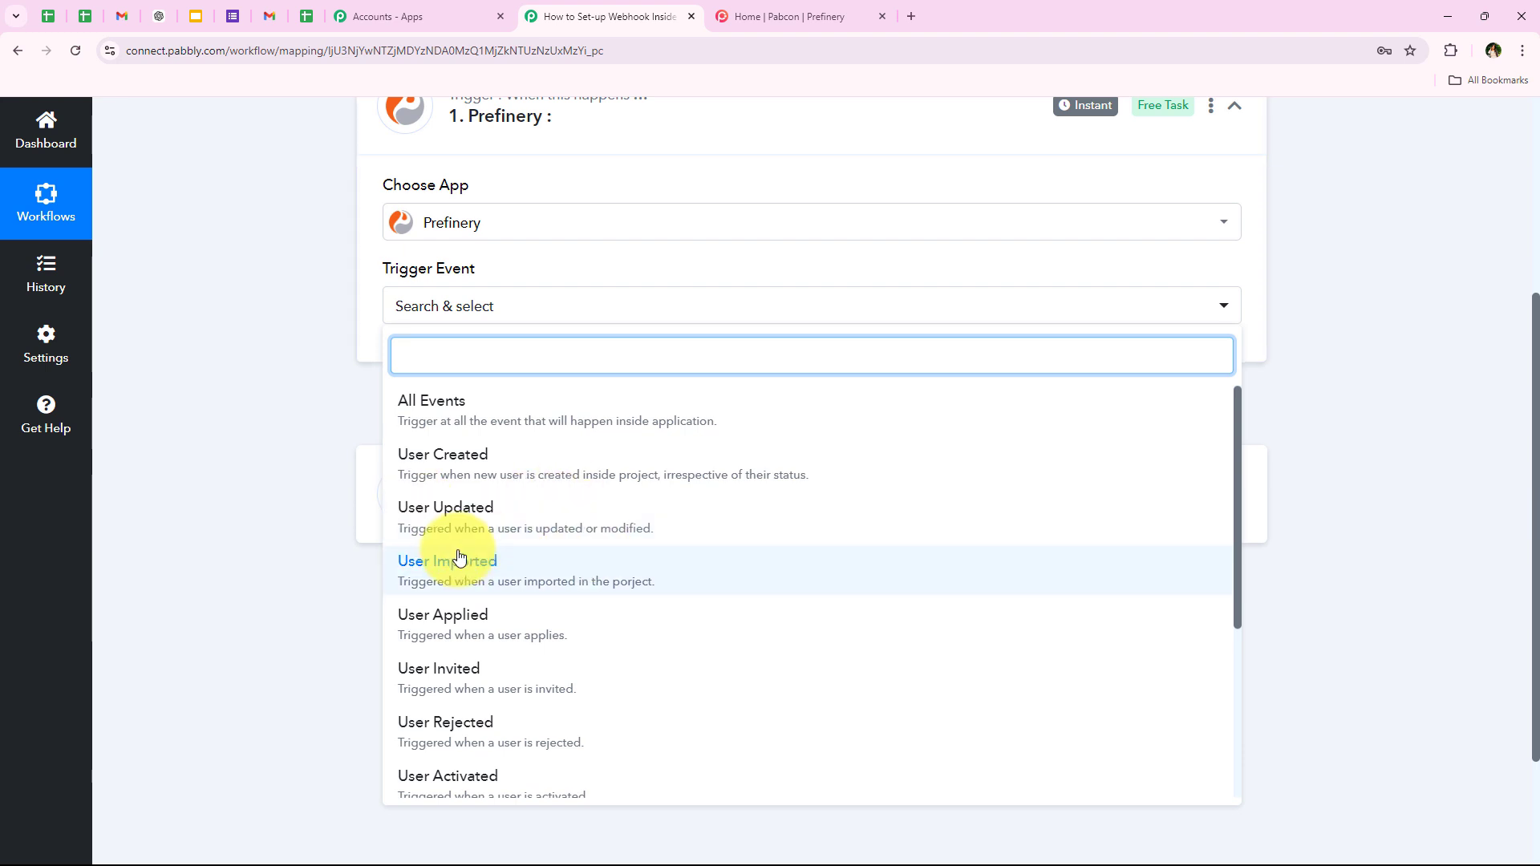
pyautogui.scroll(-2, 506, 634)
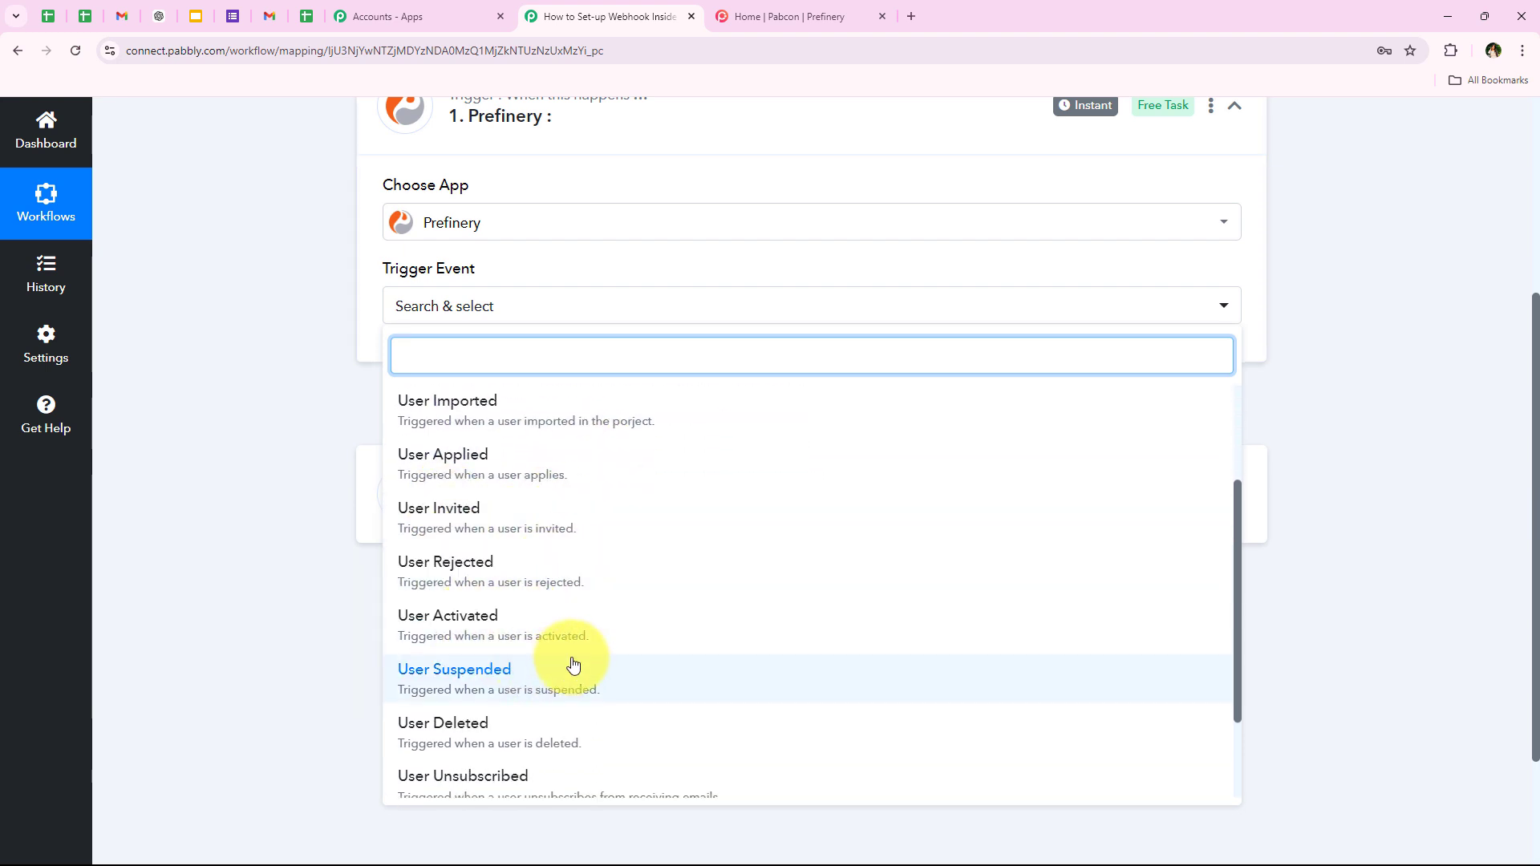
pyautogui.scroll(-2, 612, 676)
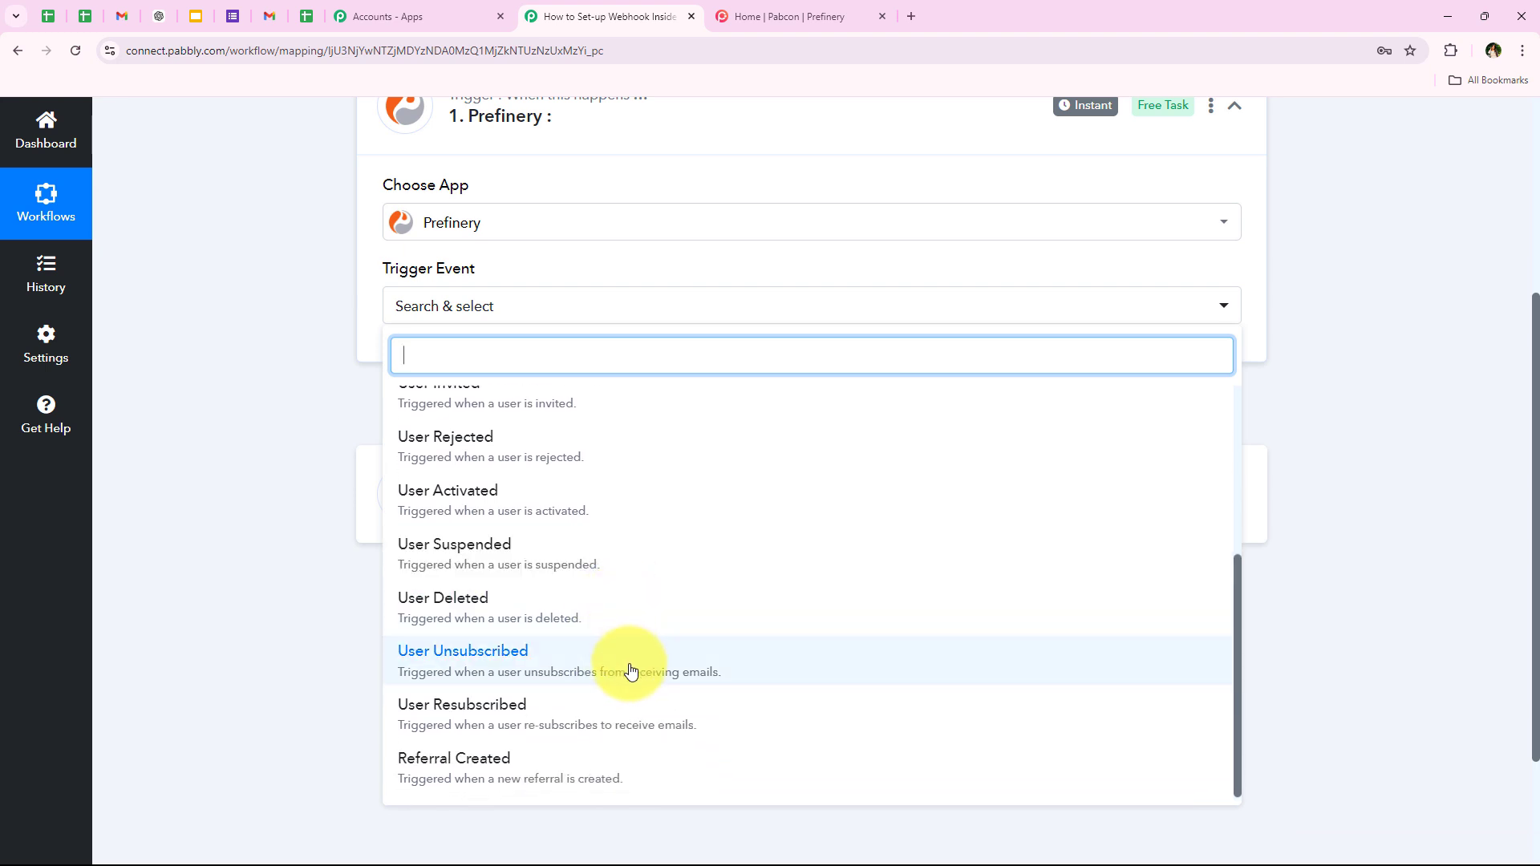
pyautogui.scroll(-2, 629, 672)
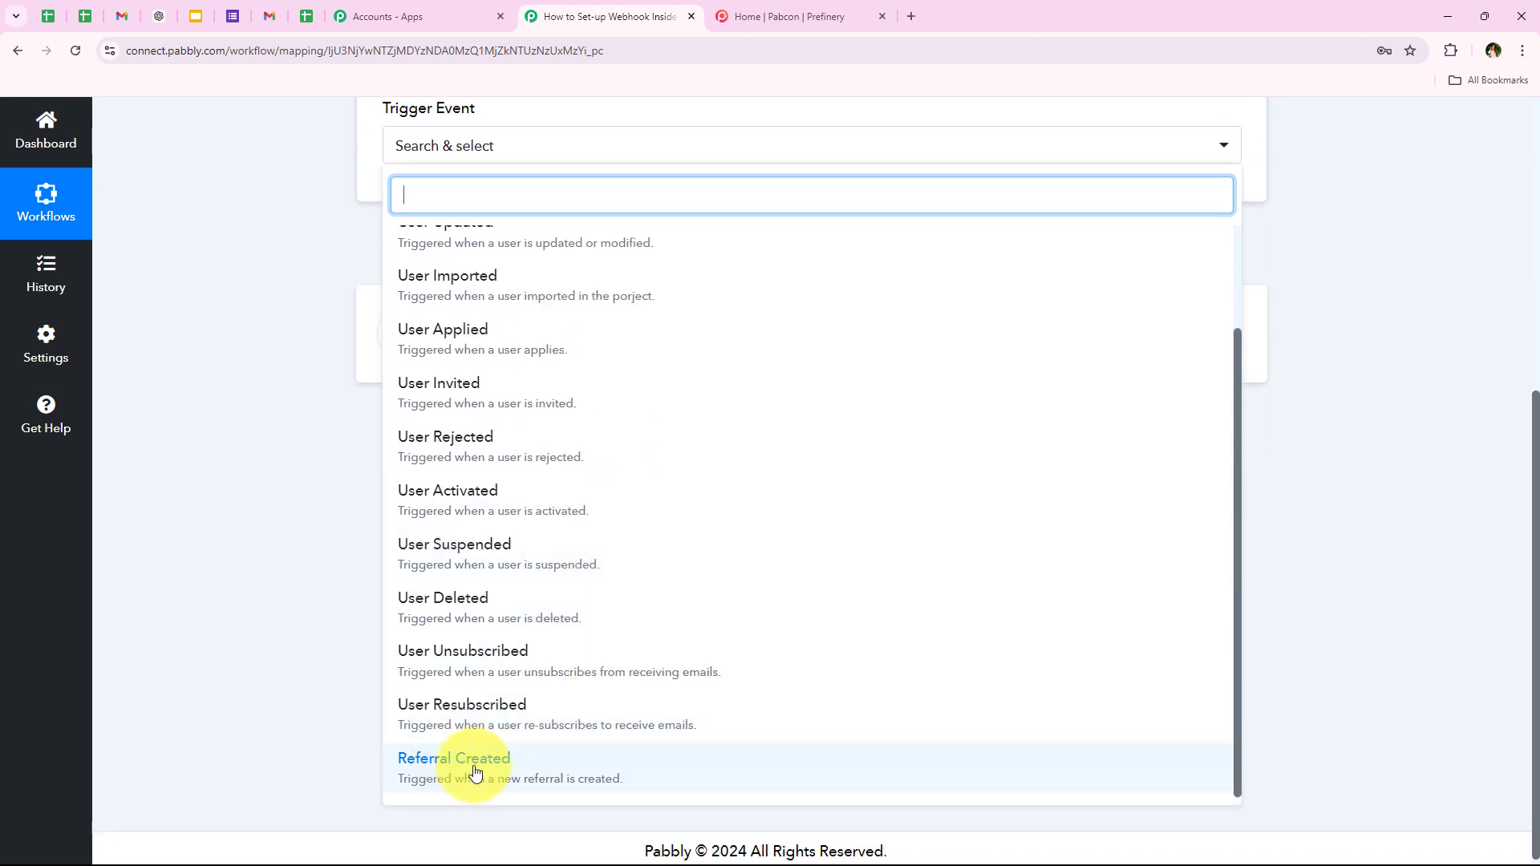
pyautogui.scroll(2, 561, 732)
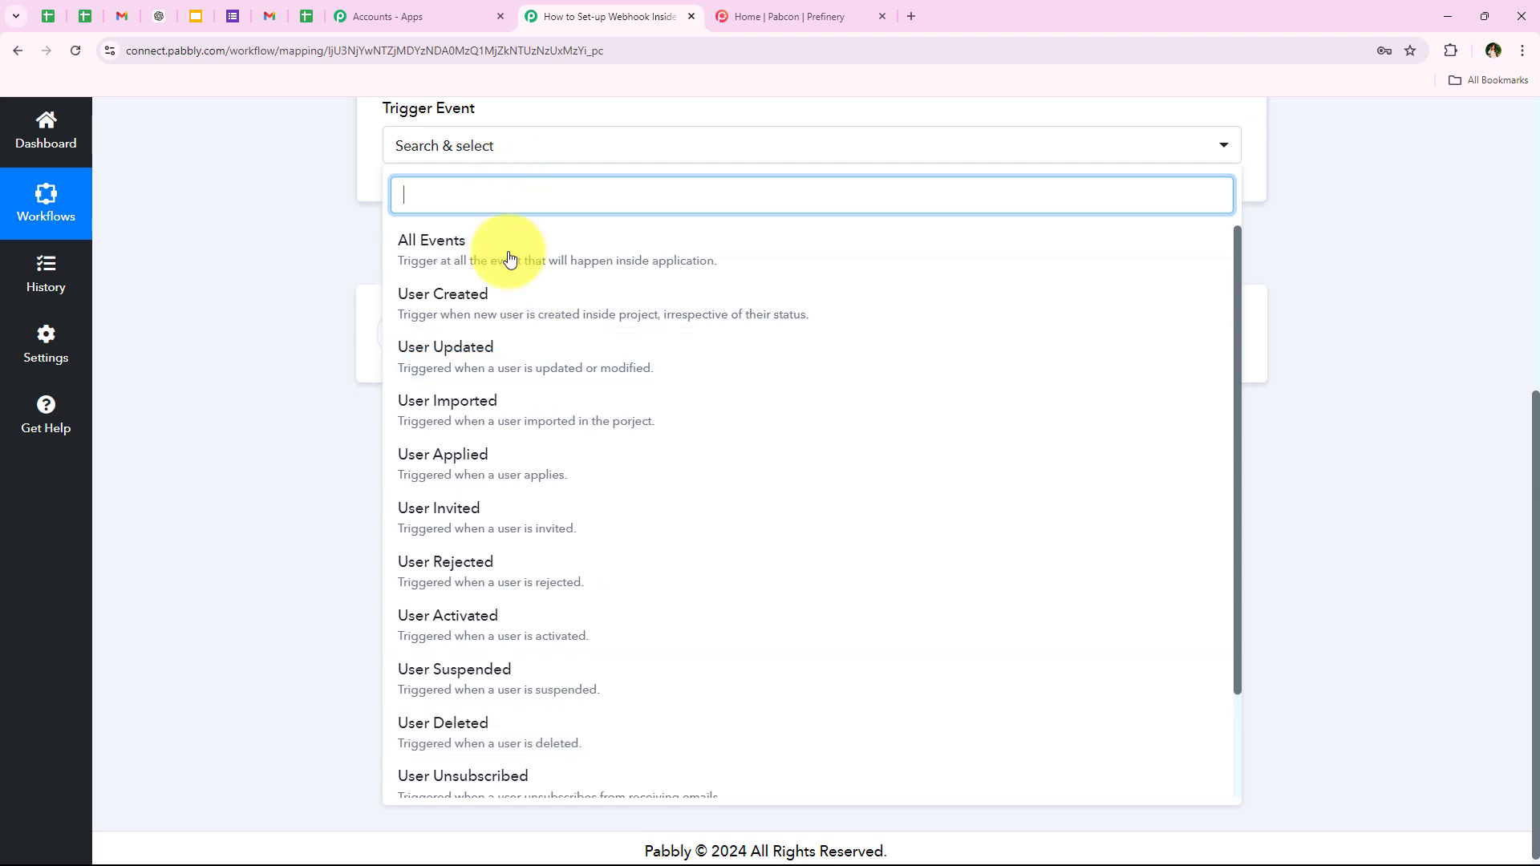
pyautogui.scroll(-2, 517, 696)
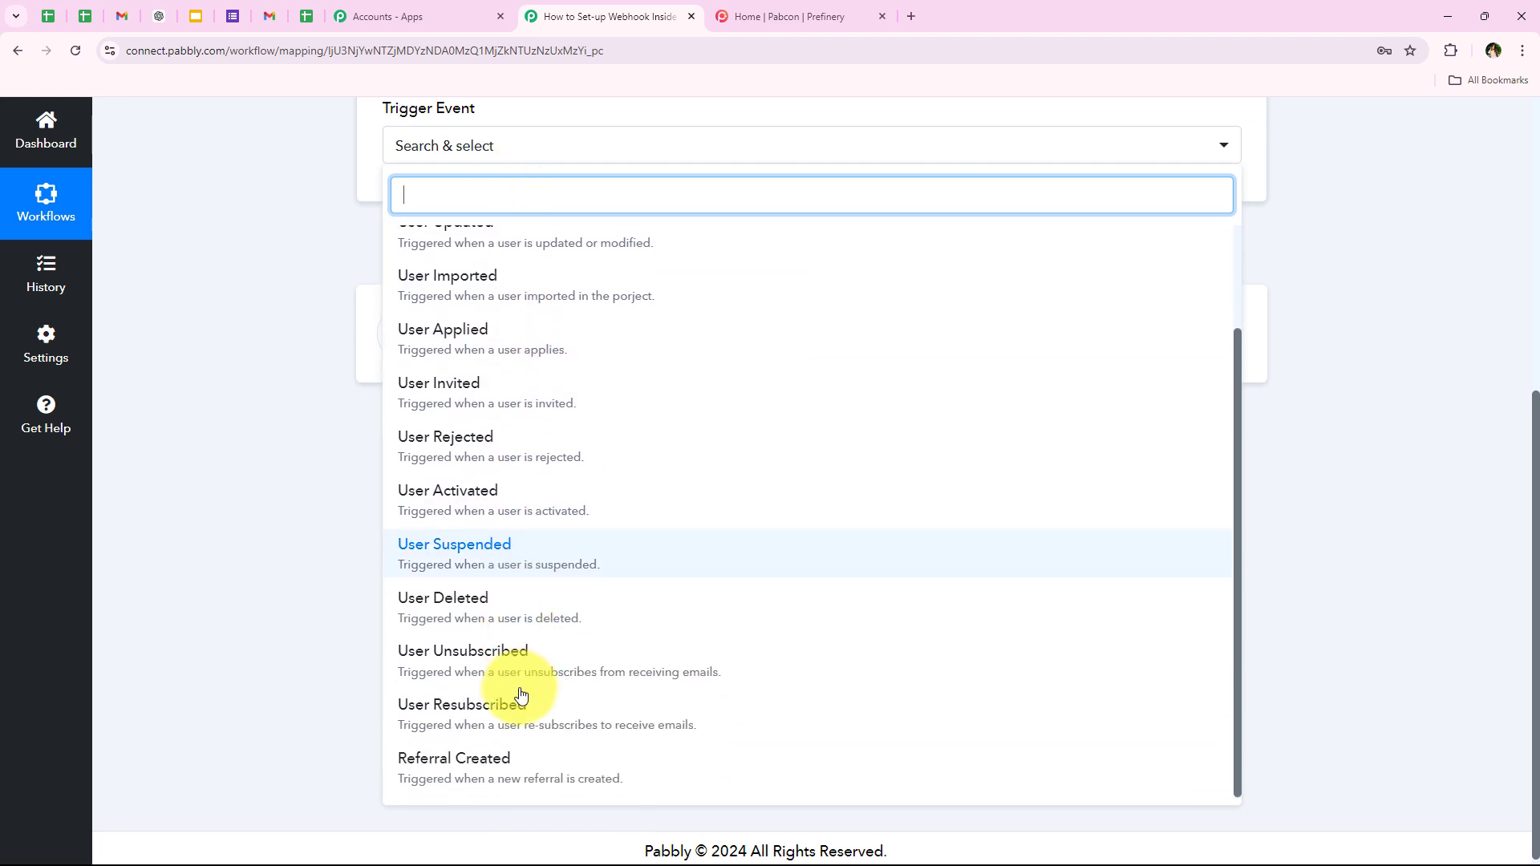
pyautogui.scroll(2, 459, 610)
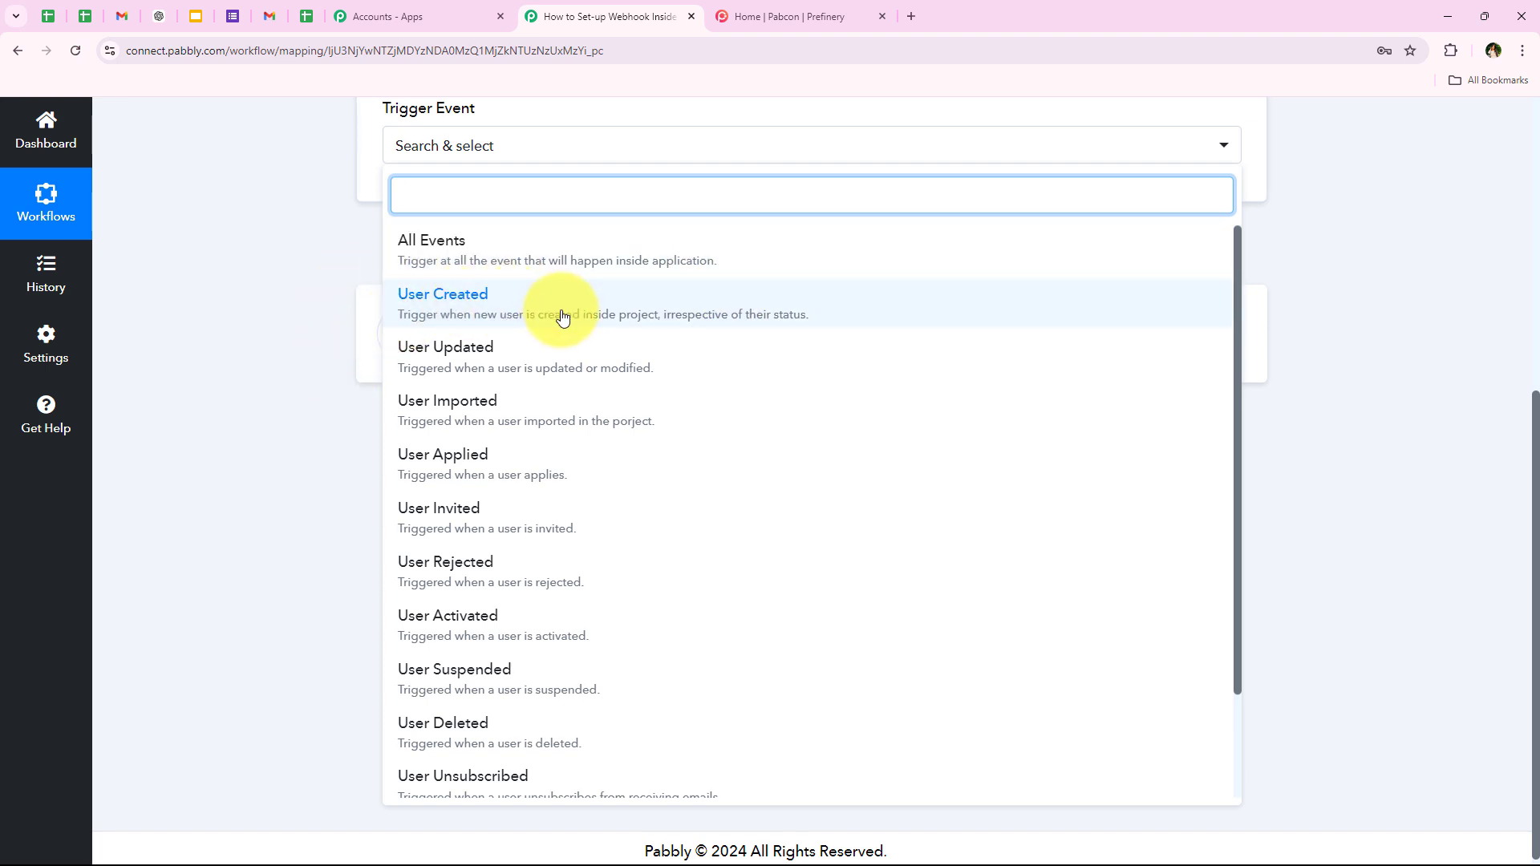
pyautogui.scroll(-2, 522, 654)
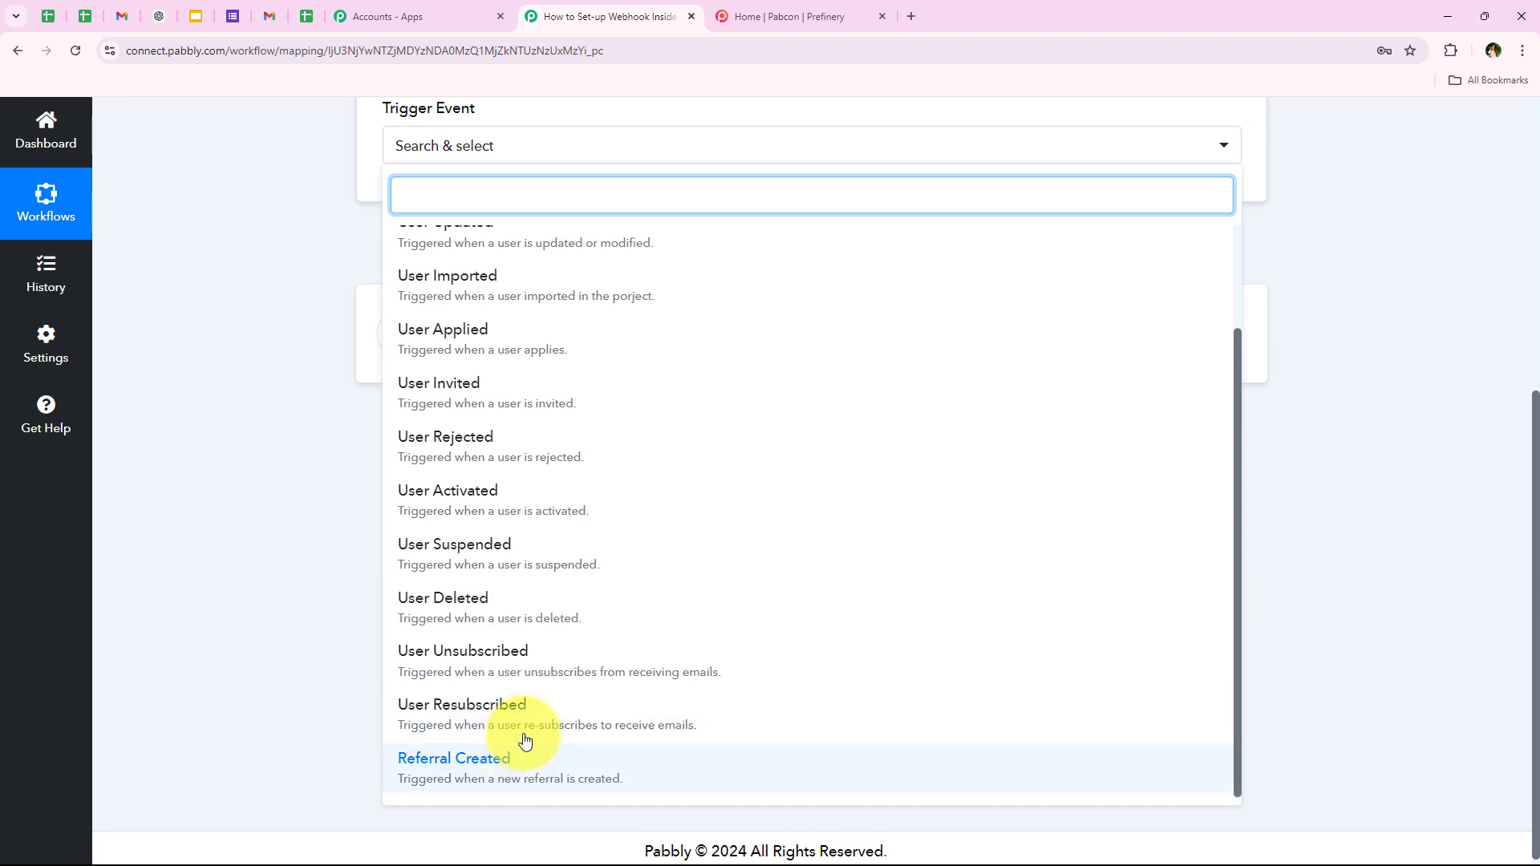
pyautogui.scroll(2, 609, 738)
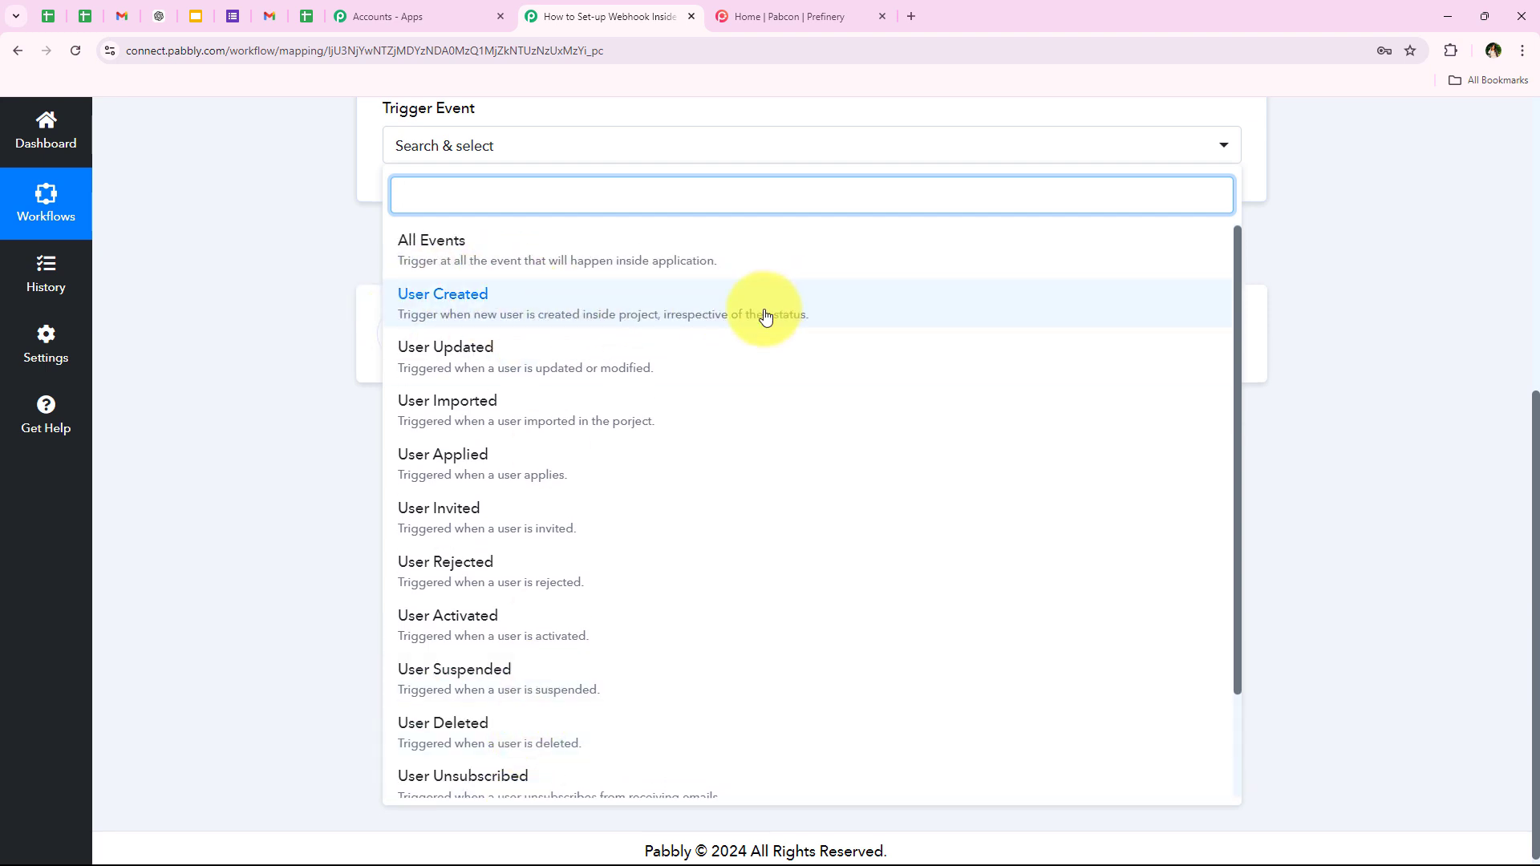
pyautogui.click(804, 324)
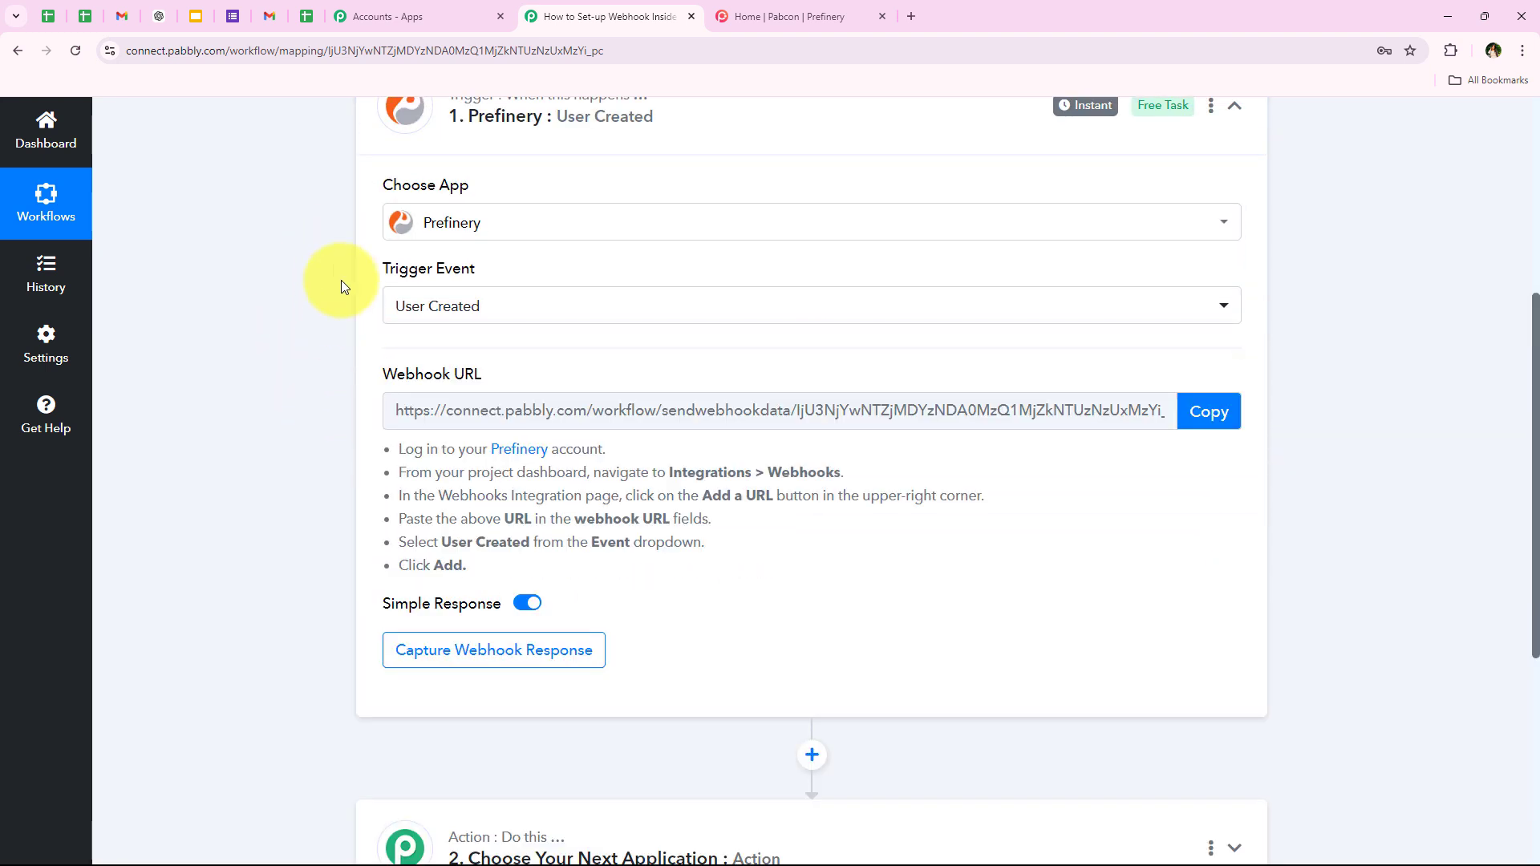
# - Copy the webhook URL of the Prefinery User Created trigger
pyautogui.moveTo(371, 259); pyautogui.dragTo(498, 303)
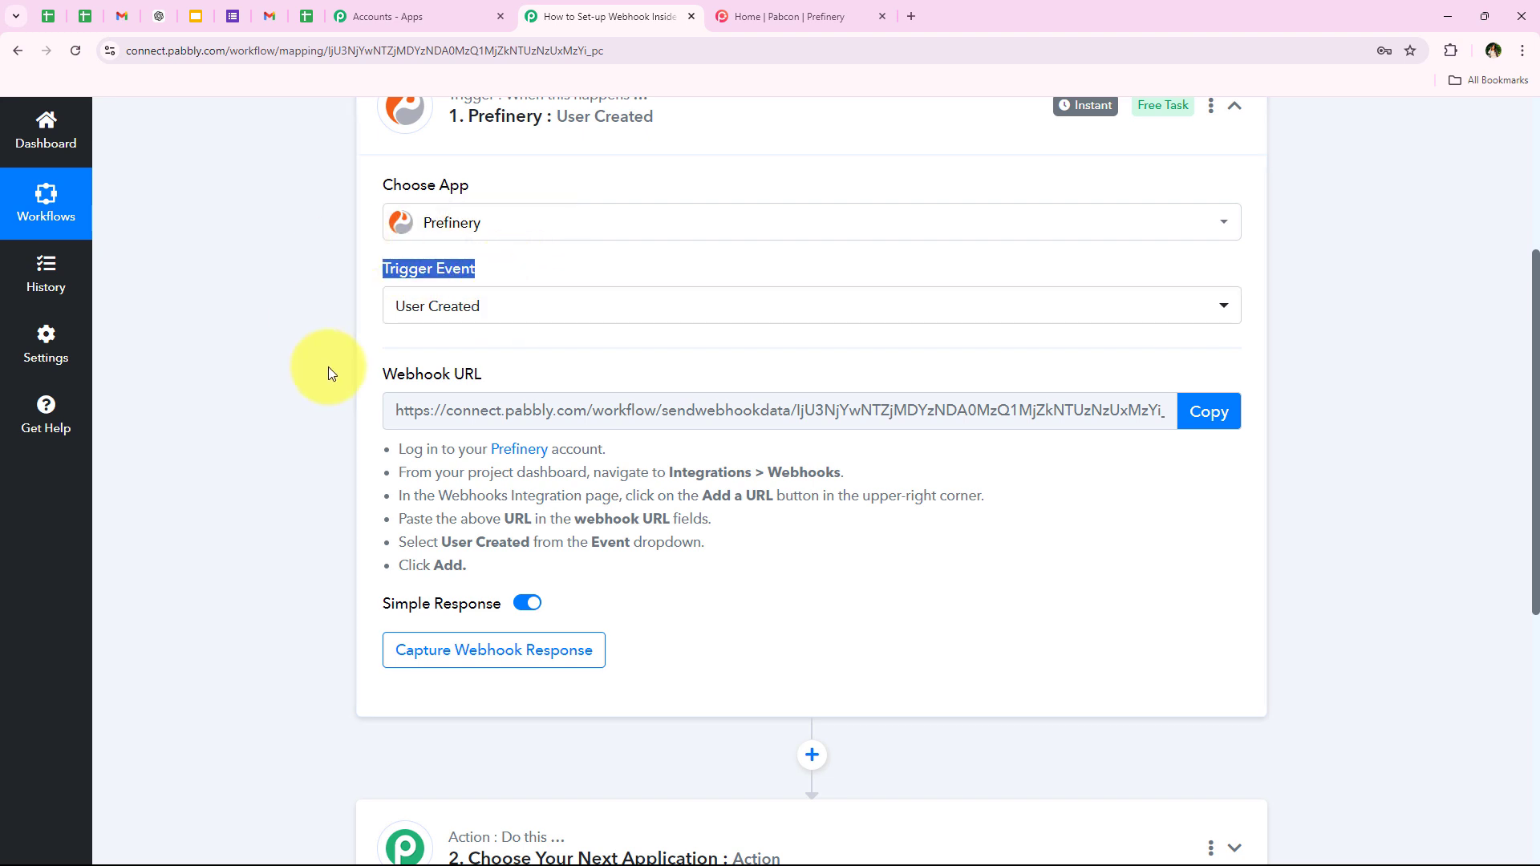
pyautogui.moveTo(377, 374); pyautogui.dragTo(523, 381)
pyautogui.moveTo(467, 566); pyautogui.dragTo(295, 507)
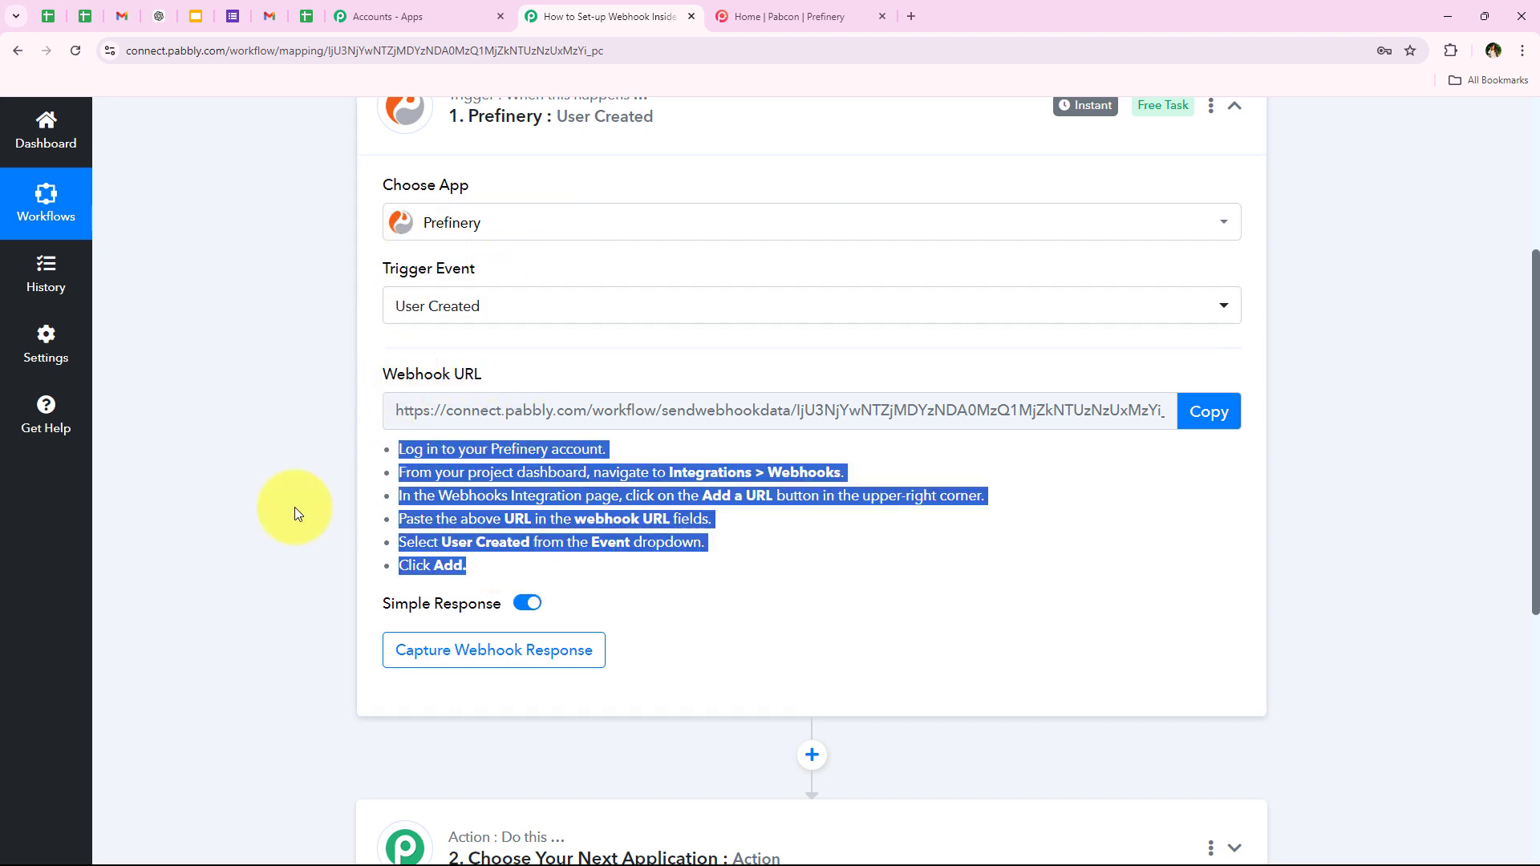
pyautogui.click(202, 555)
pyautogui.click(1211, 412)
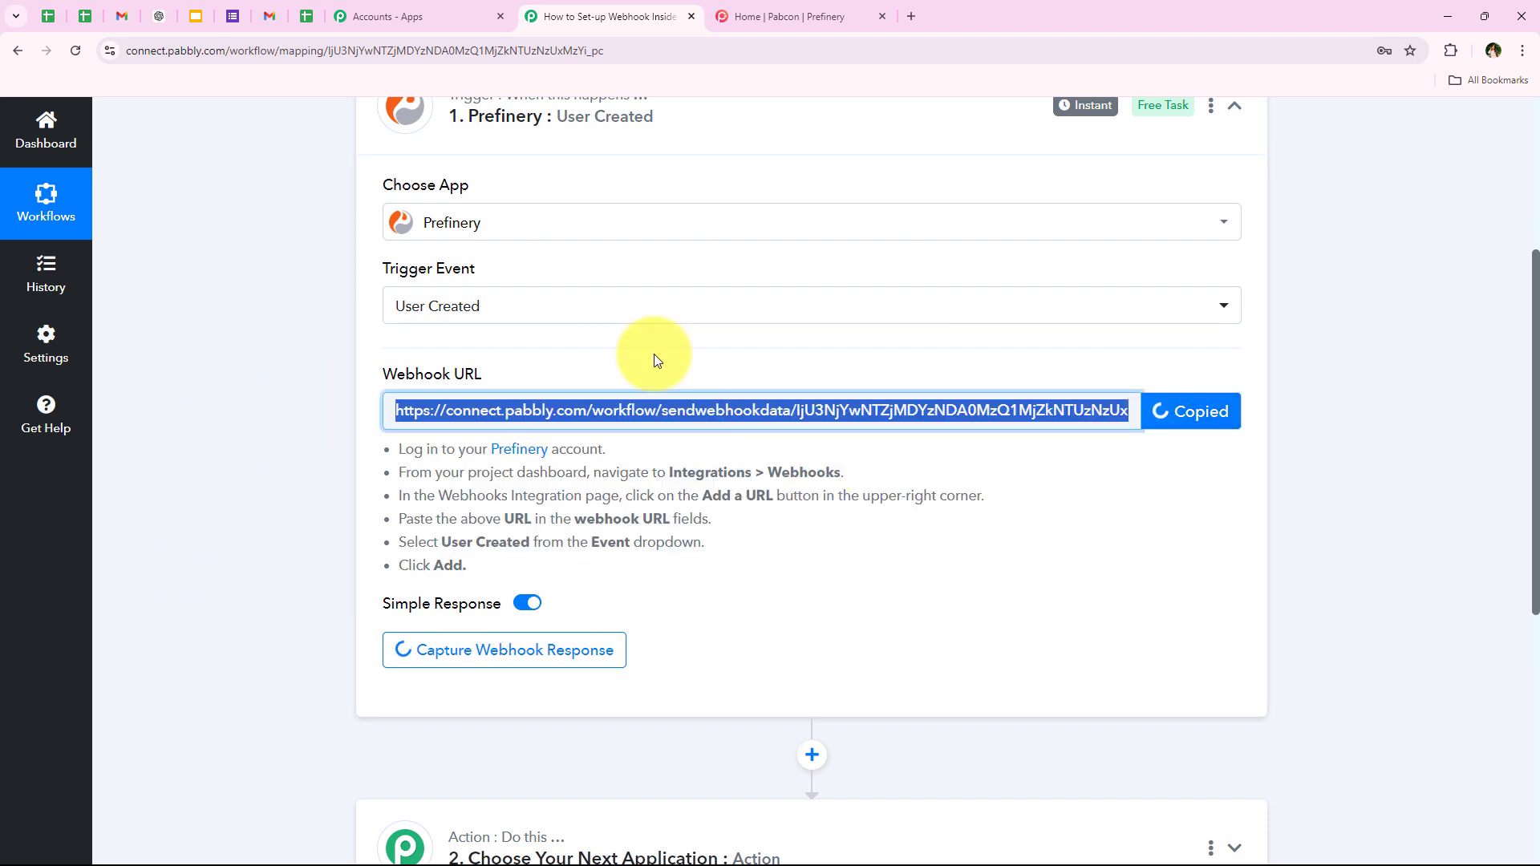
# - Read the instructions below the webhook URL for adding it to the Prefinery account
pyautogui.moveTo(395, 444); pyautogui.dragTo(475, 565)
pyautogui.click(430, 515)
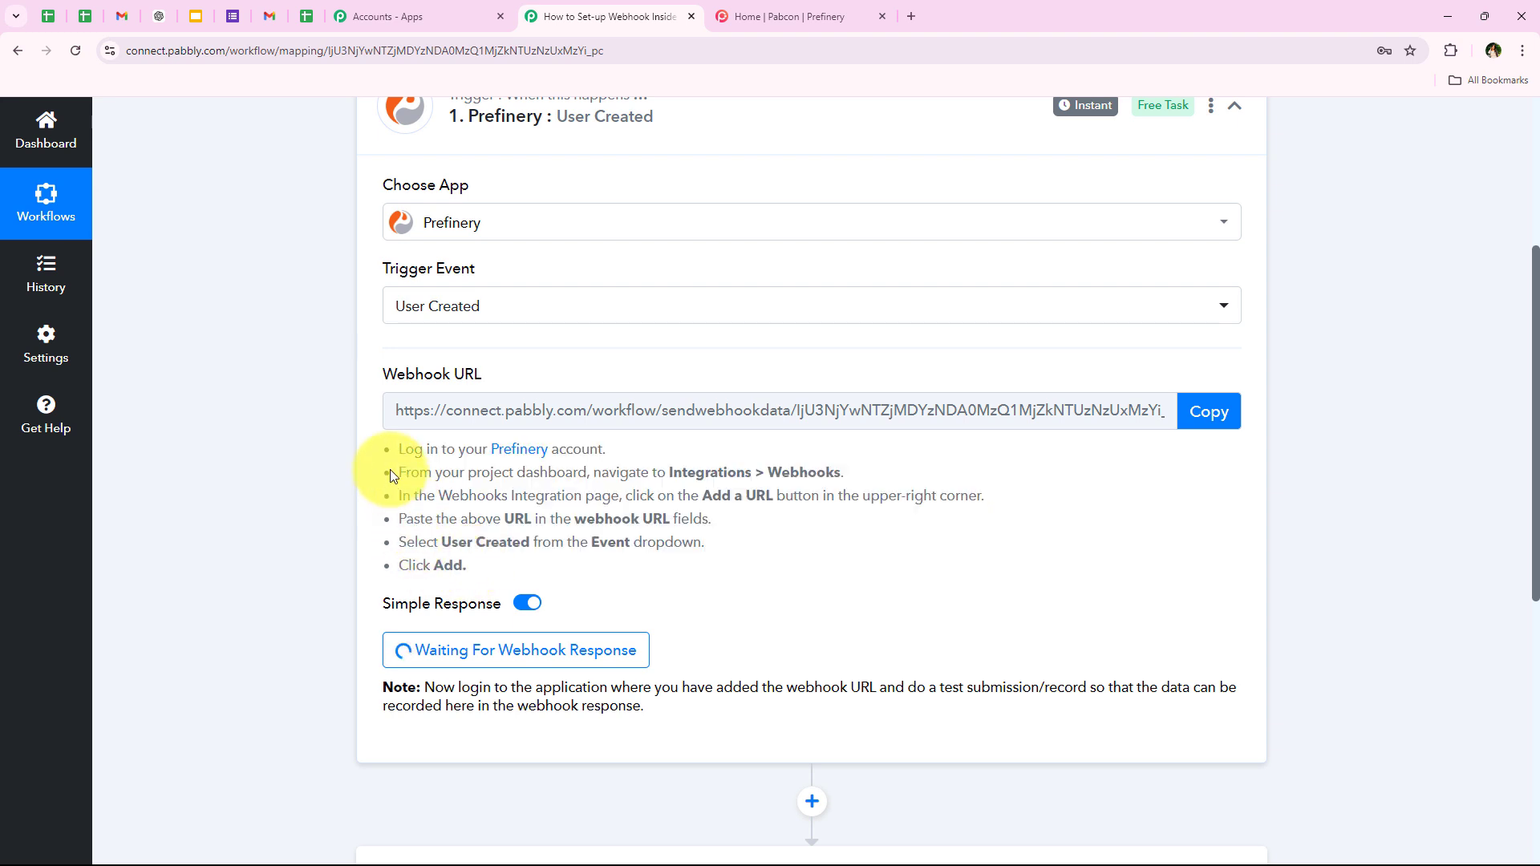
pyautogui.moveTo(396, 451); pyautogui.dragTo(606, 451)
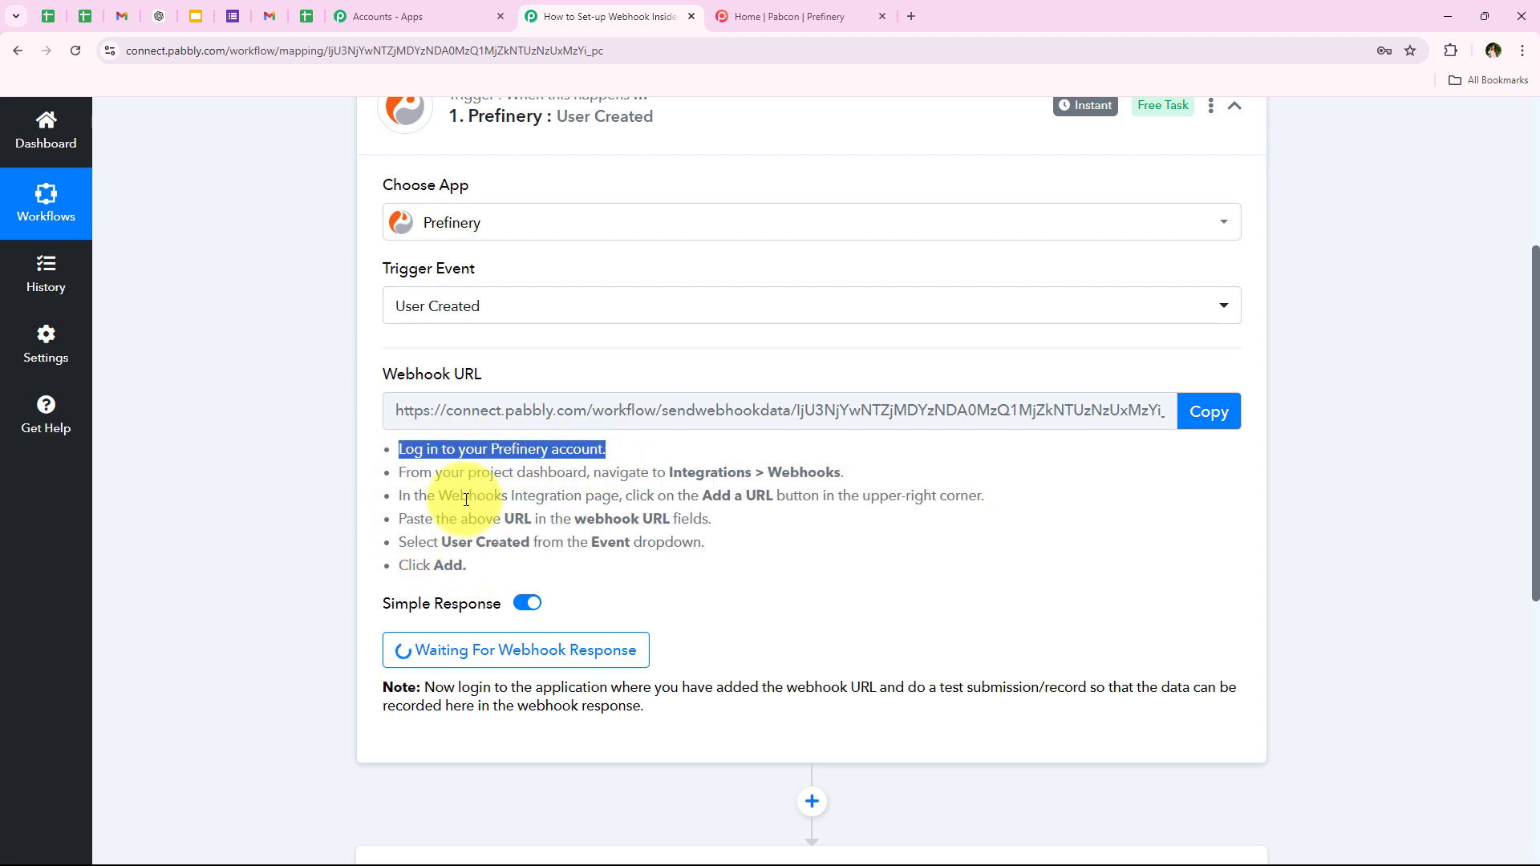
pyautogui.click(404, 479)
pyautogui.moveTo(408, 474); pyautogui.dragTo(843, 474)
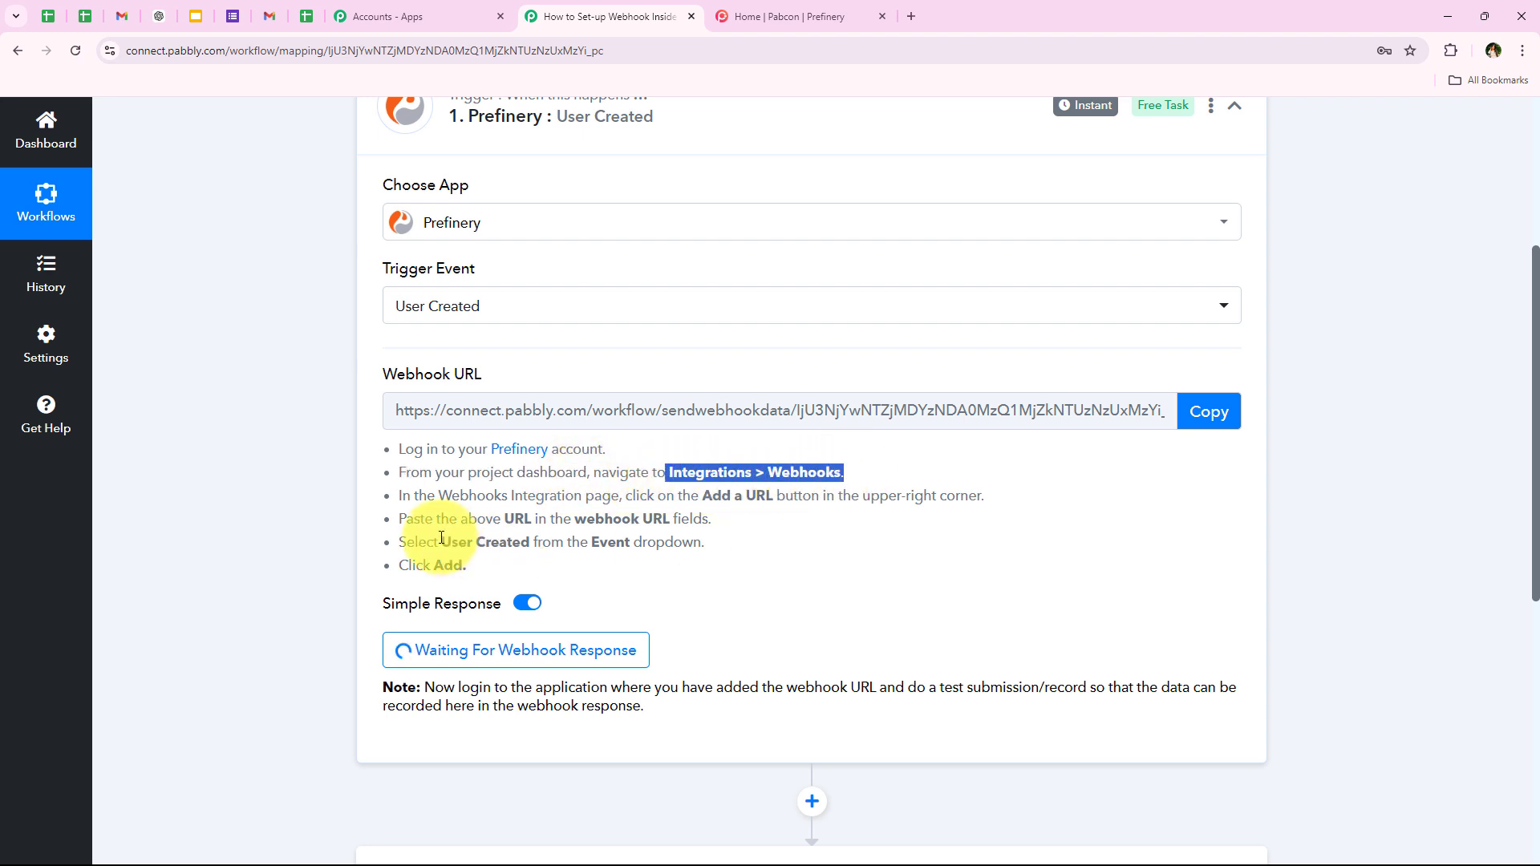
pyautogui.click(434, 500)
pyautogui.click(393, 451)
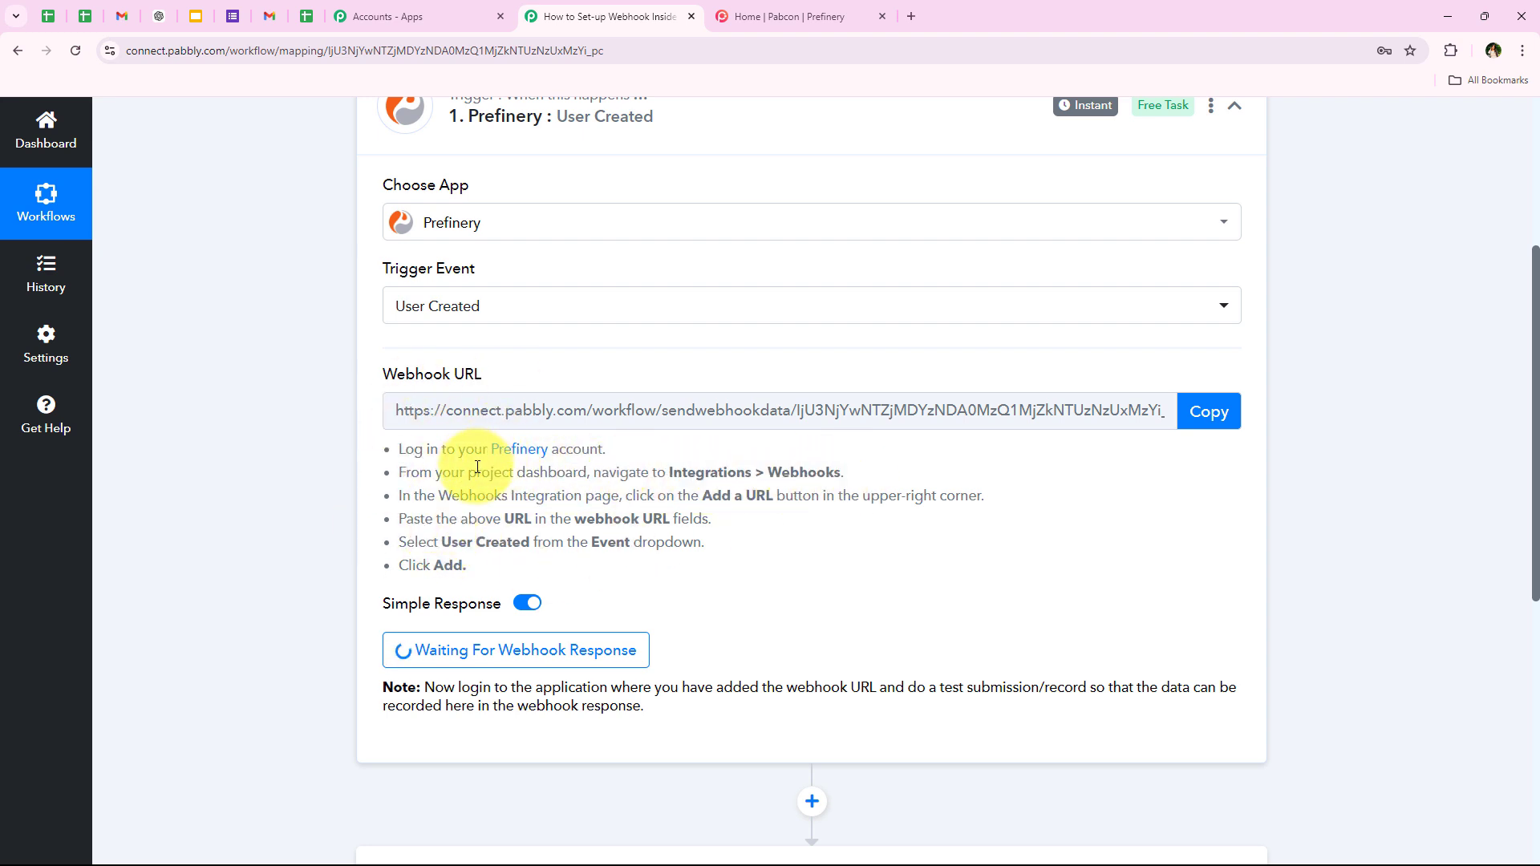
# - Switch to the Prefinery project and open its Webhooks integration page
pyautogui.click(826, 15)
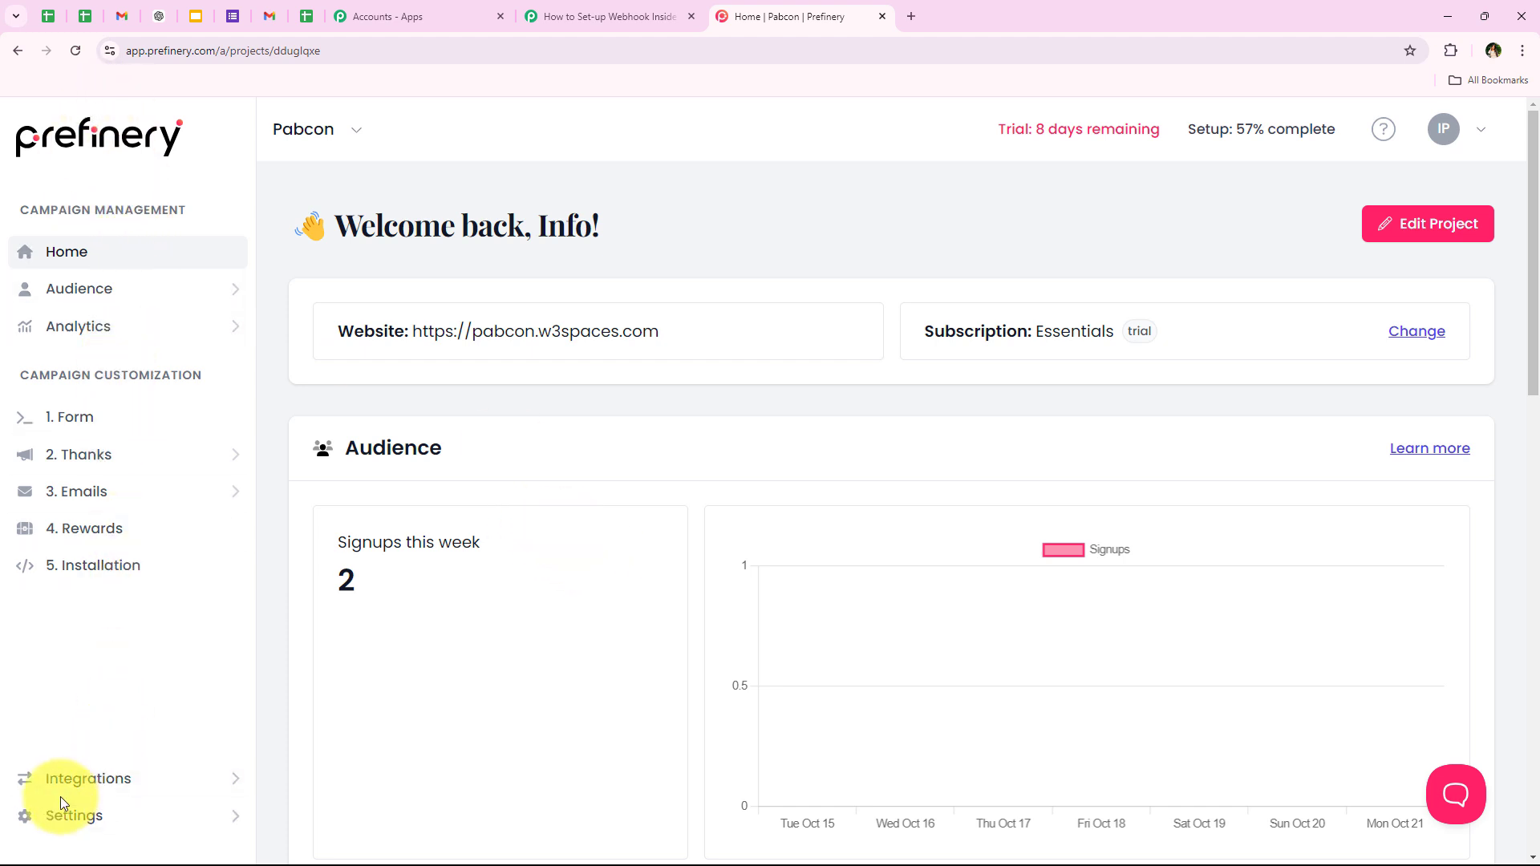
pyautogui.click(147, 782)
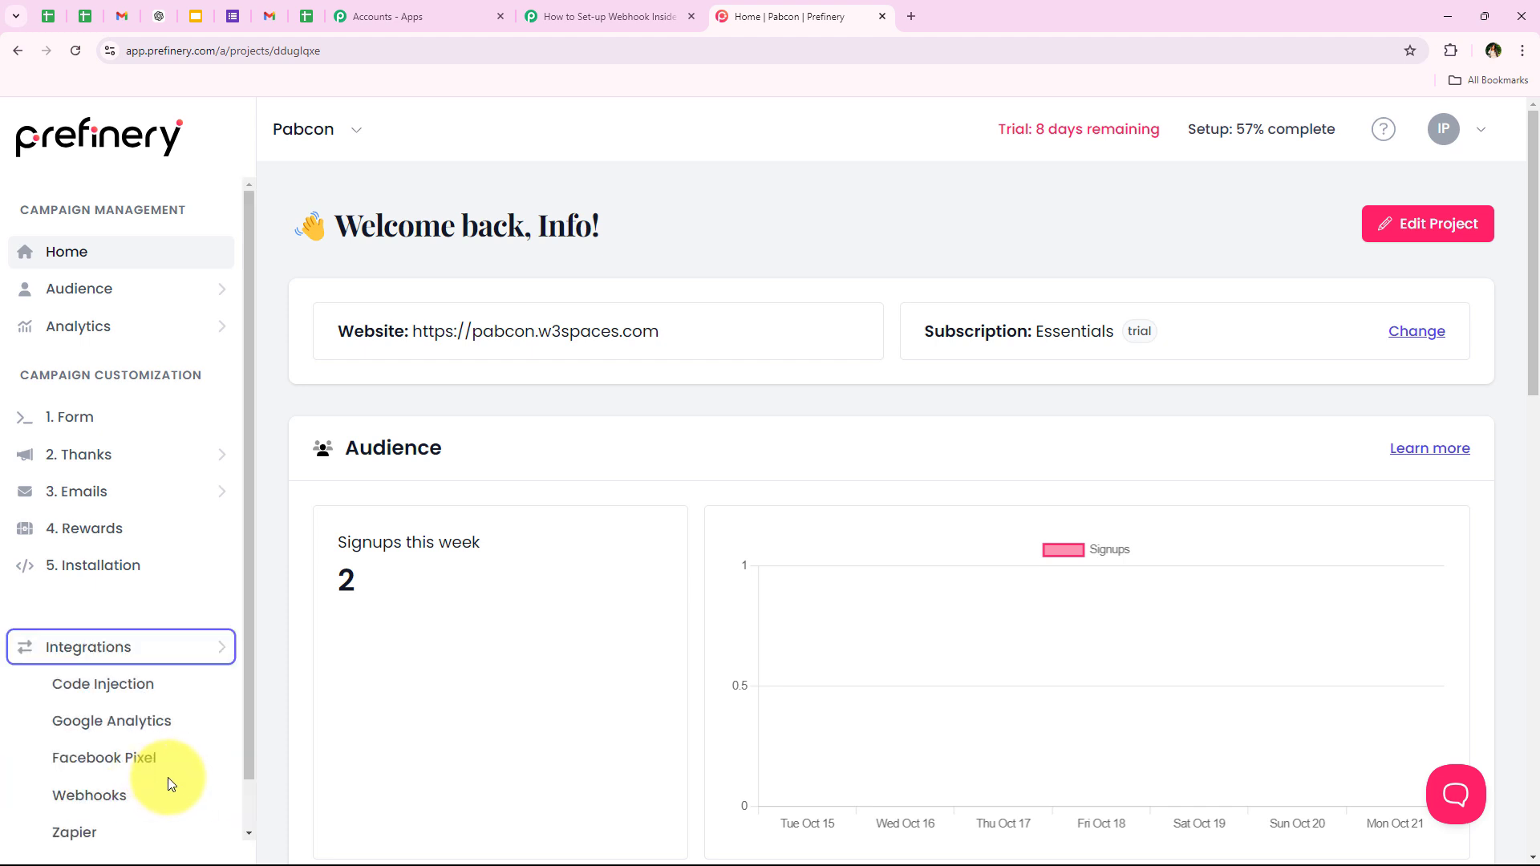
pyautogui.click(128, 798)
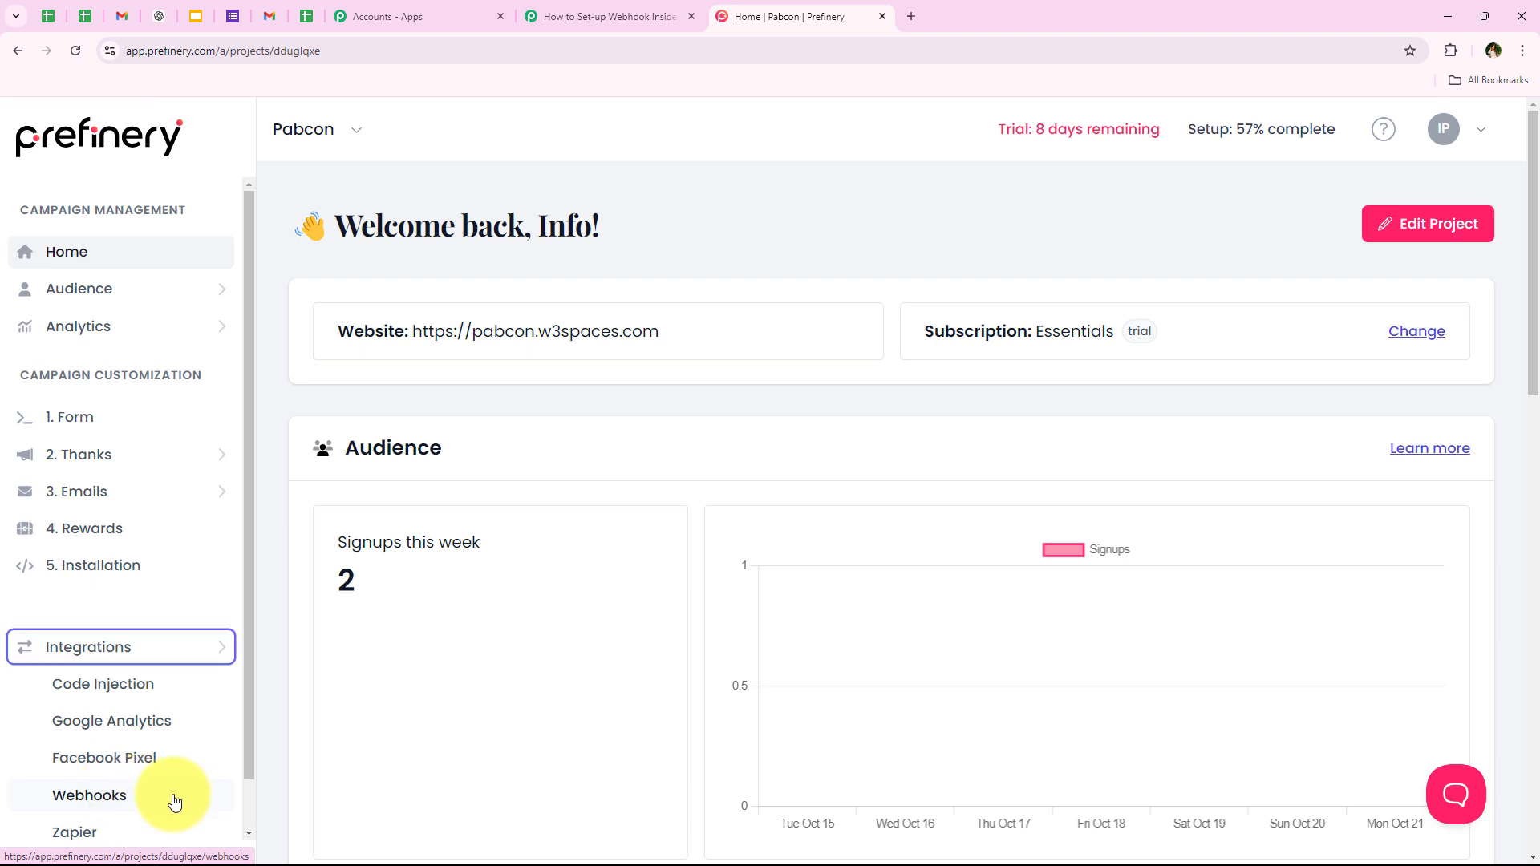
pyautogui.click(174, 800)
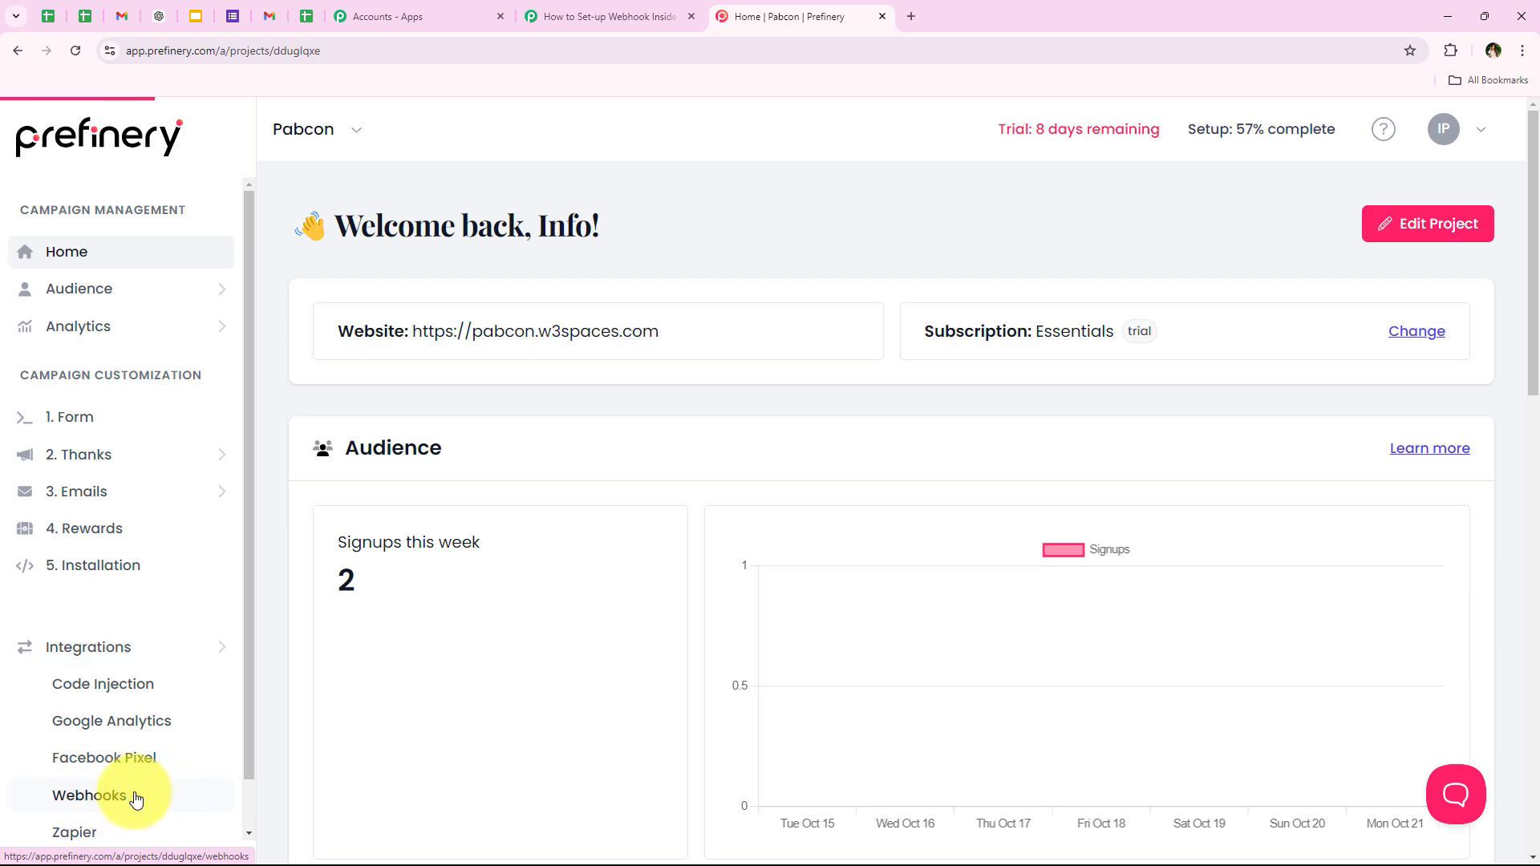
pyautogui.click(98, 798)
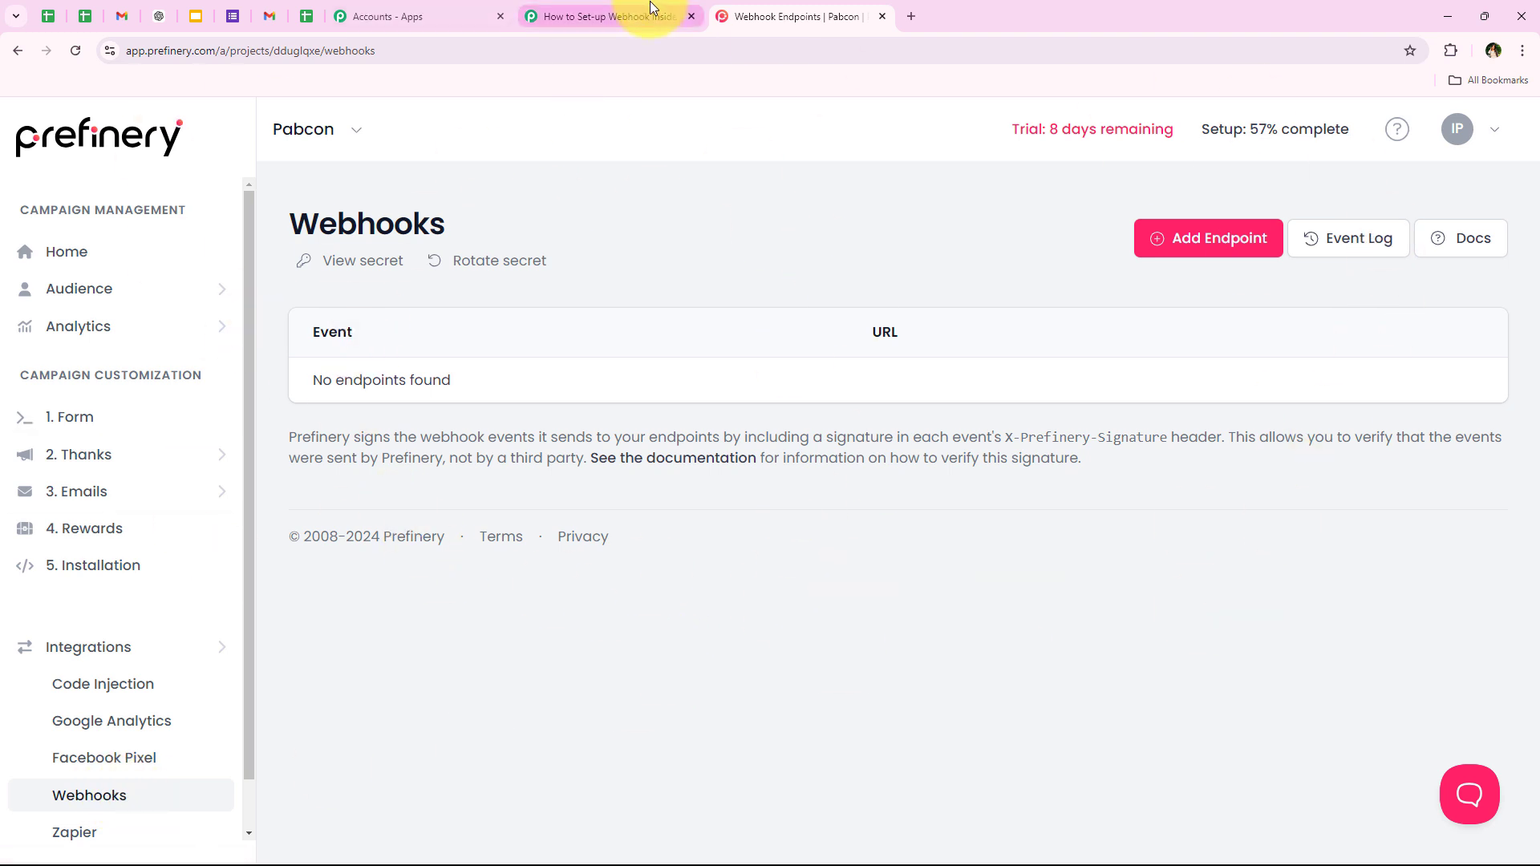
# - Start a new webhook endpoint in the Prefinery project and paste the copied Pabbly Connect URL as its webhook URL
pyautogui.click(1183, 237)
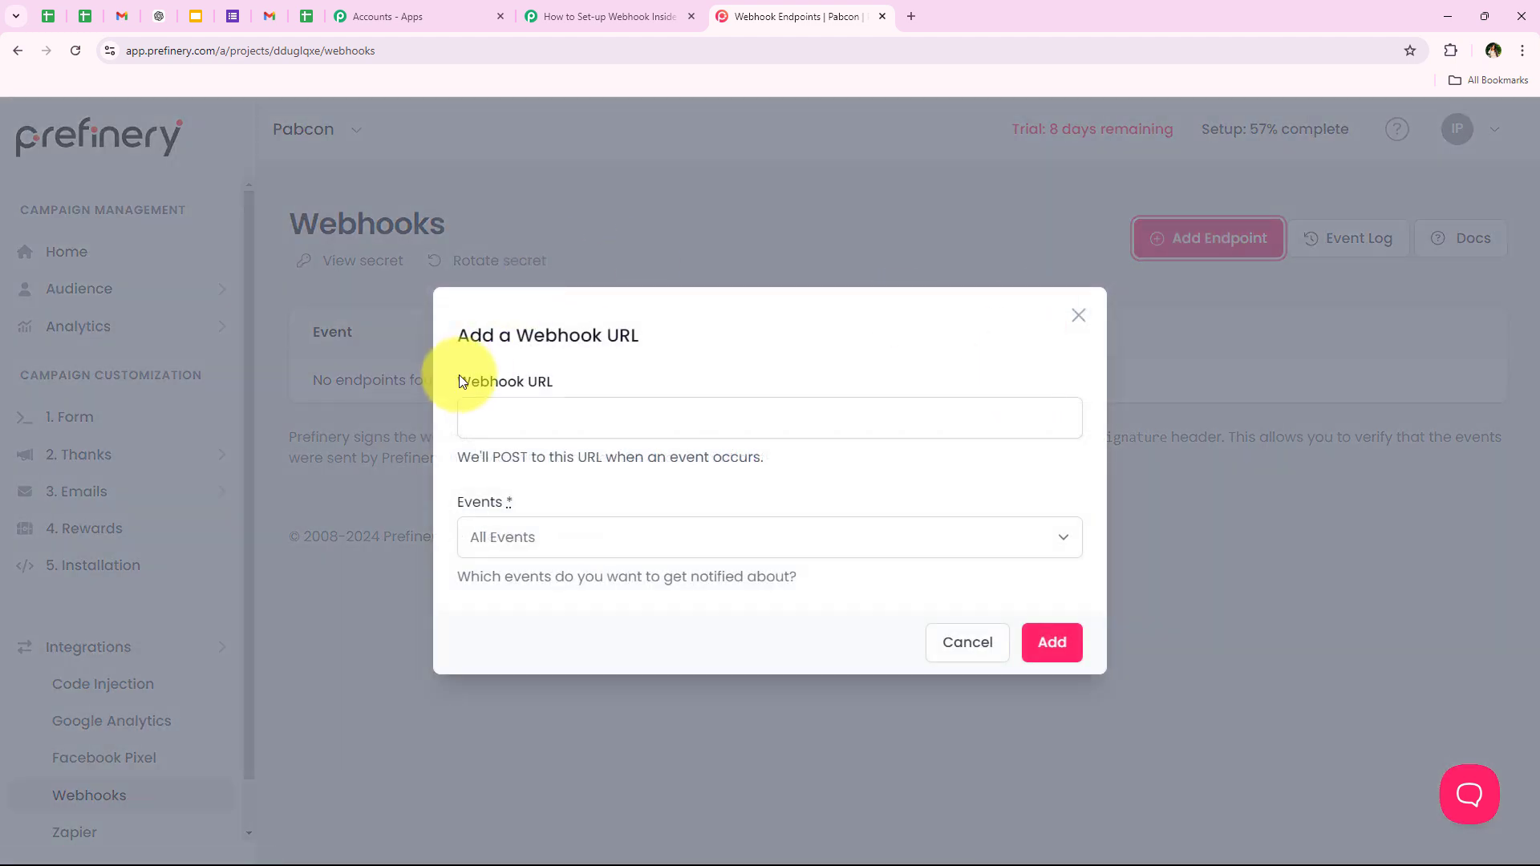
pyautogui.moveTo(459, 374); pyautogui.dragTo(630, 378)
pyautogui.click(572, 414)
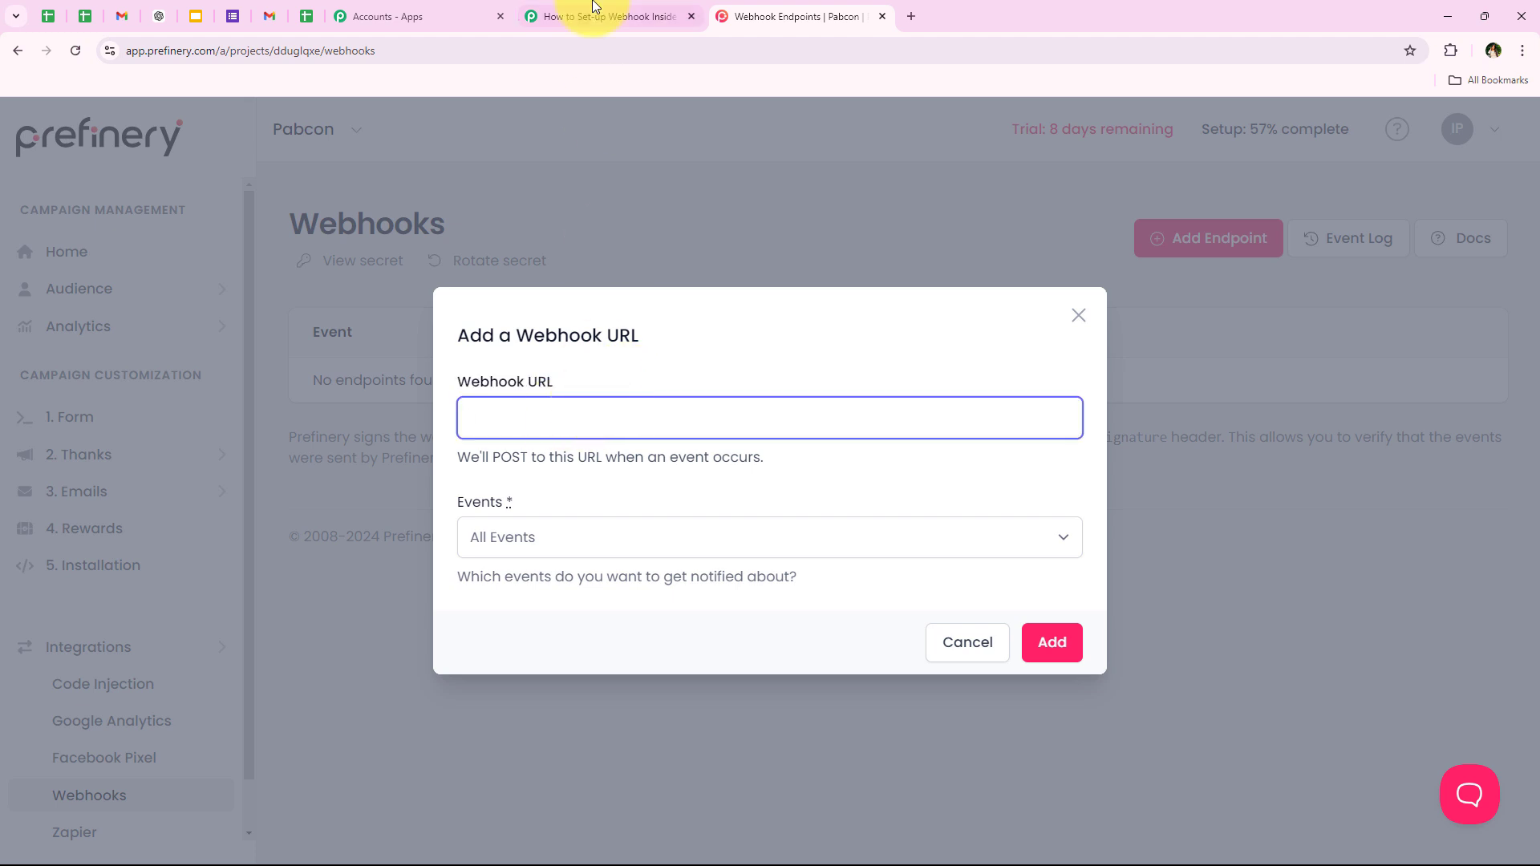
pyautogui.rightClick(572, 438)
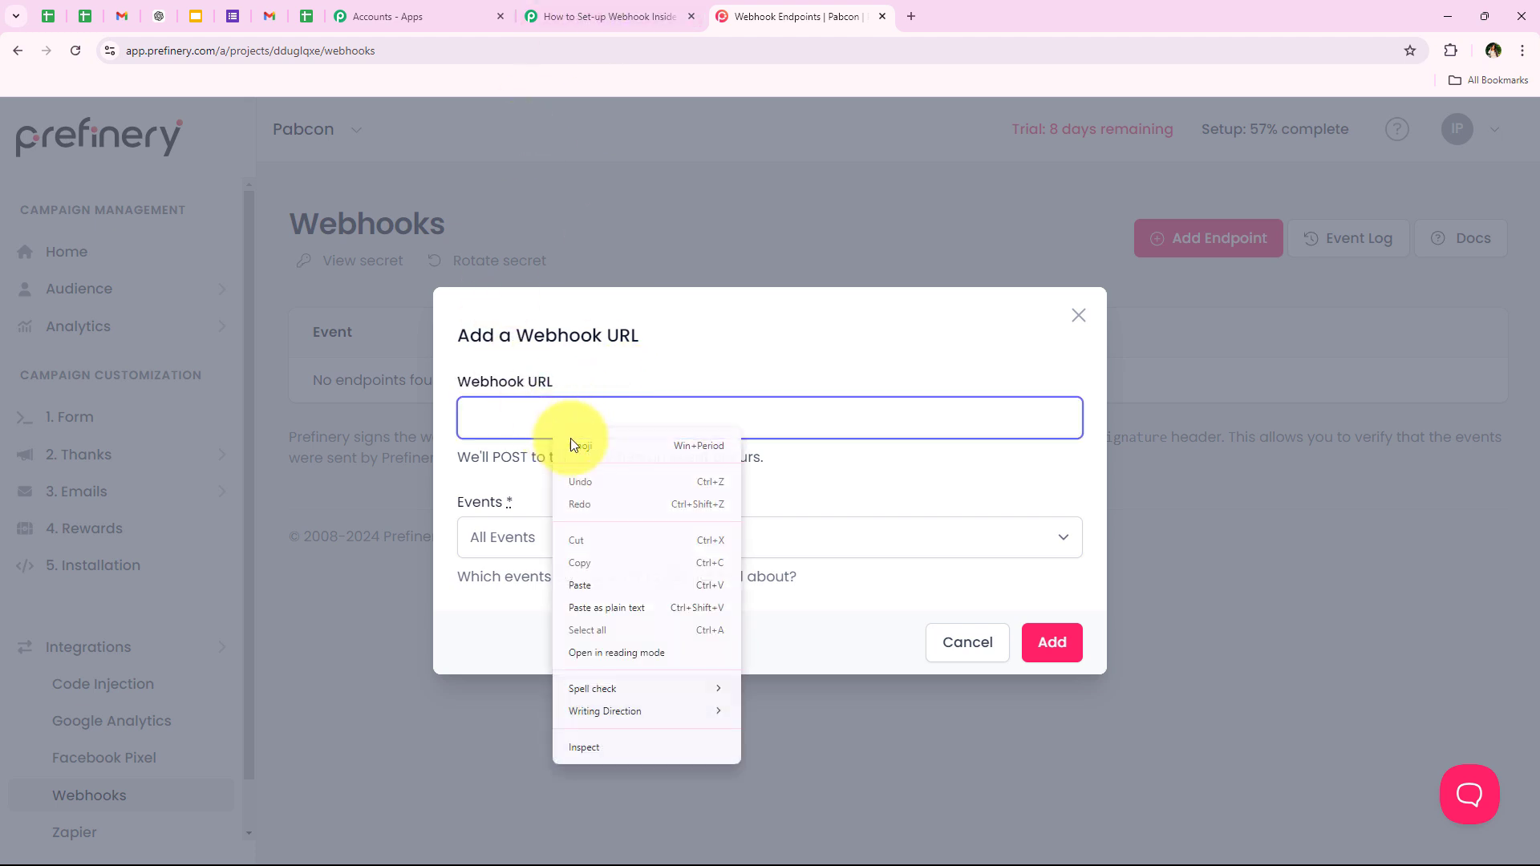
pyautogui.click(602, 583)
# - Check the Pabbly Connect instructions for the event to use, and set the Prefinery webhook's event to User Created
pyautogui.click(576, 502)
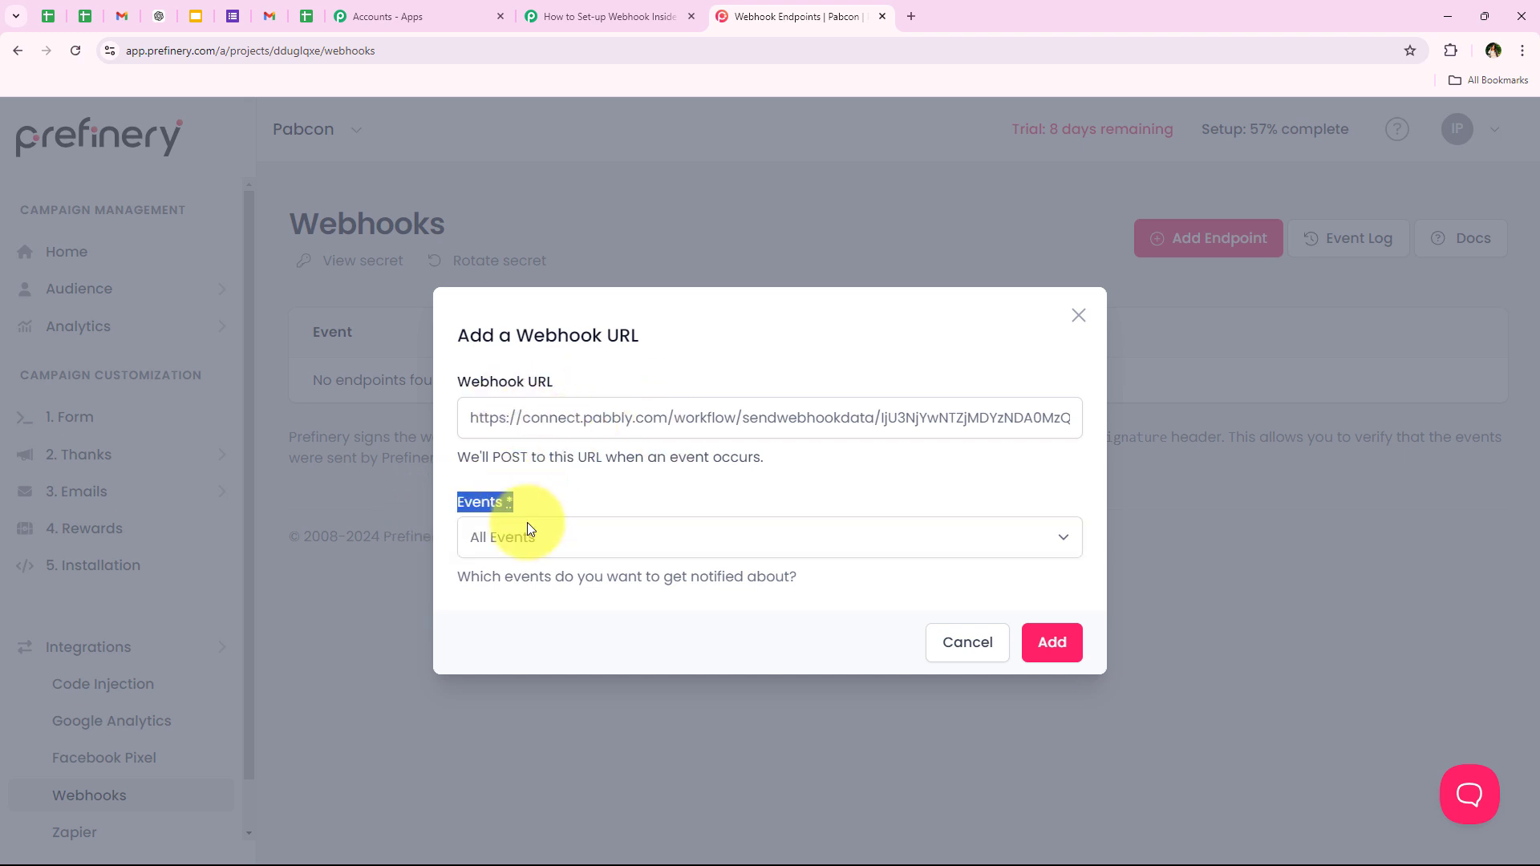
pyautogui.click(562, 530)
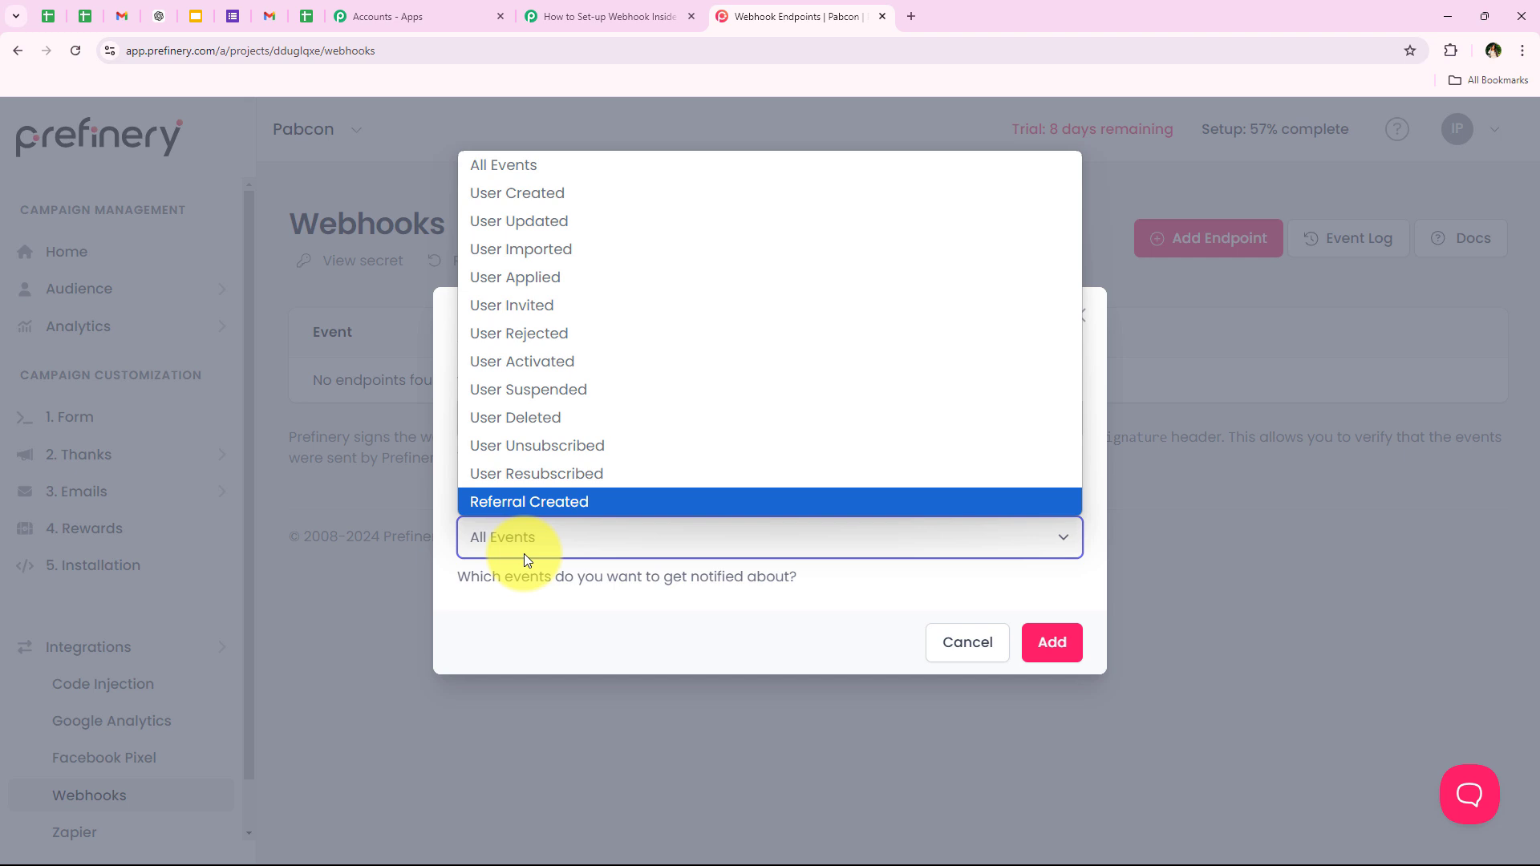
pyautogui.click(556, 8)
pyautogui.moveTo(397, 521); pyautogui.dragTo(684, 520)
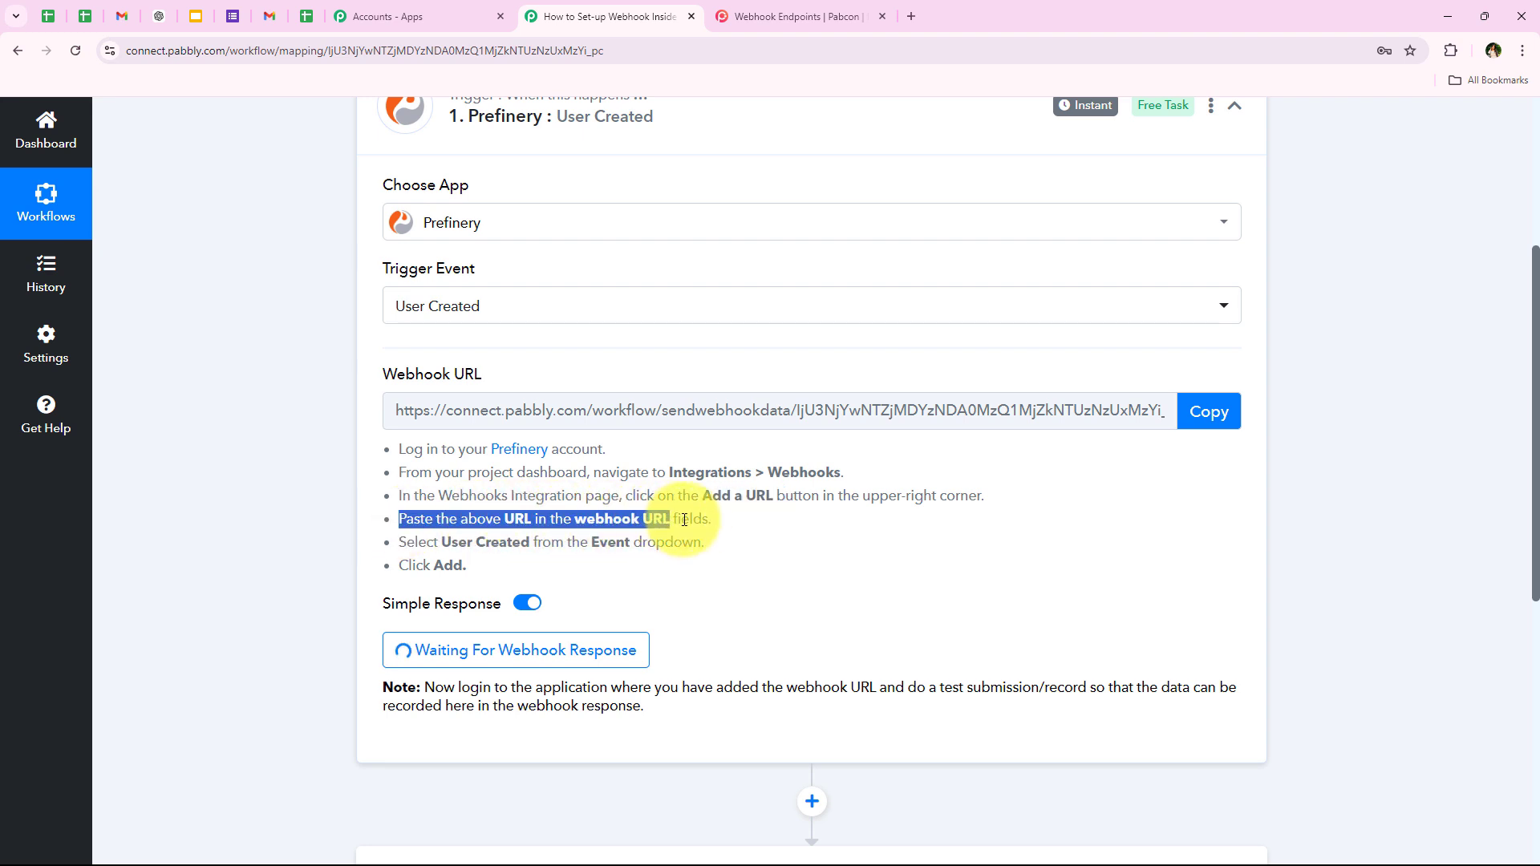
pyautogui.click(716, 560)
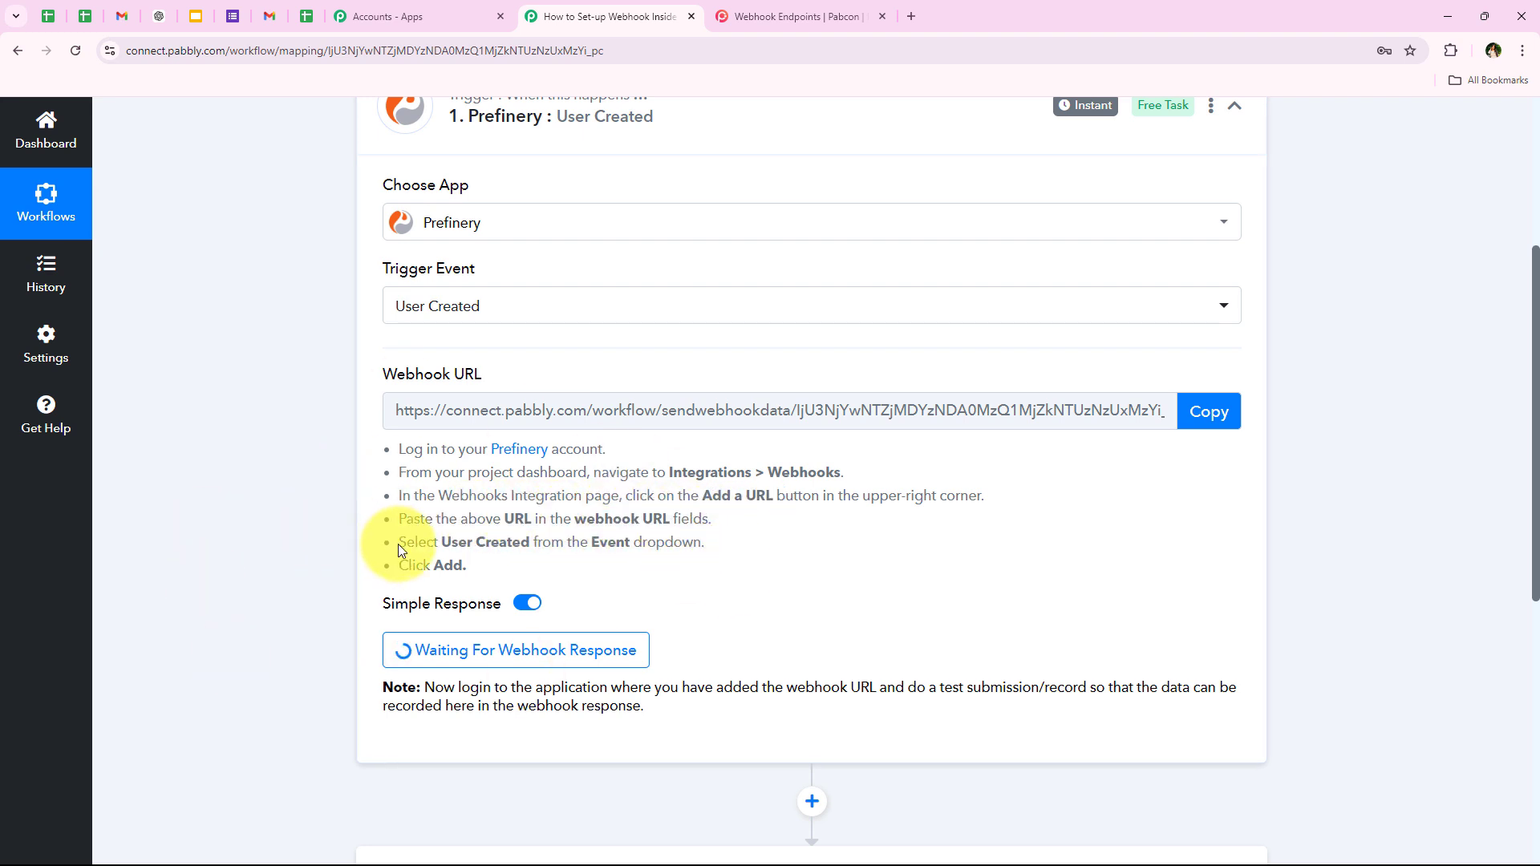
pyautogui.moveTo(398, 544); pyautogui.dragTo(536, 537)
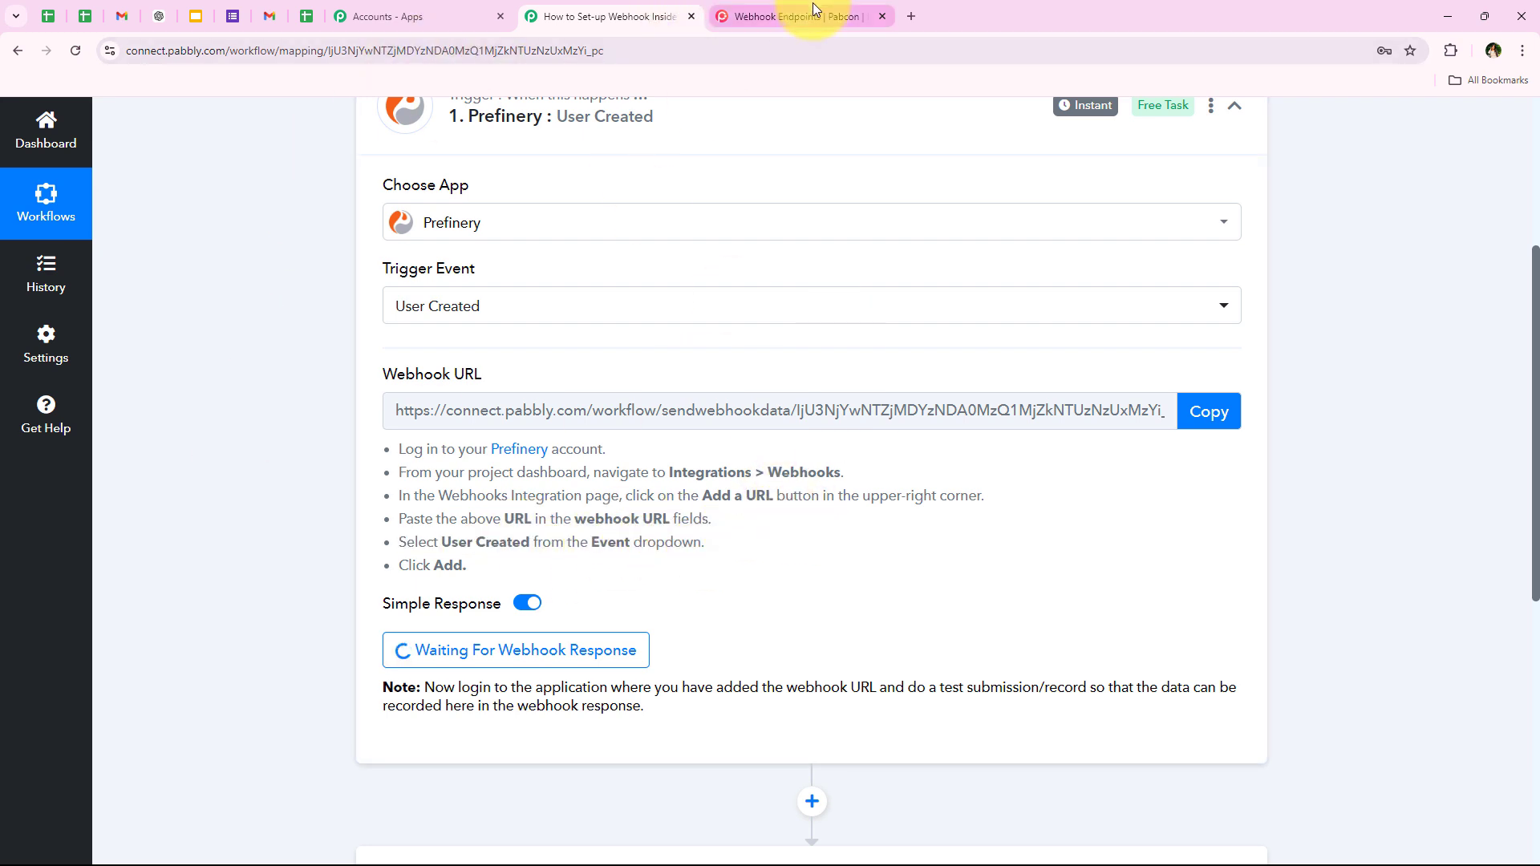
pyautogui.click(786, 16)
pyautogui.click(499, 537)
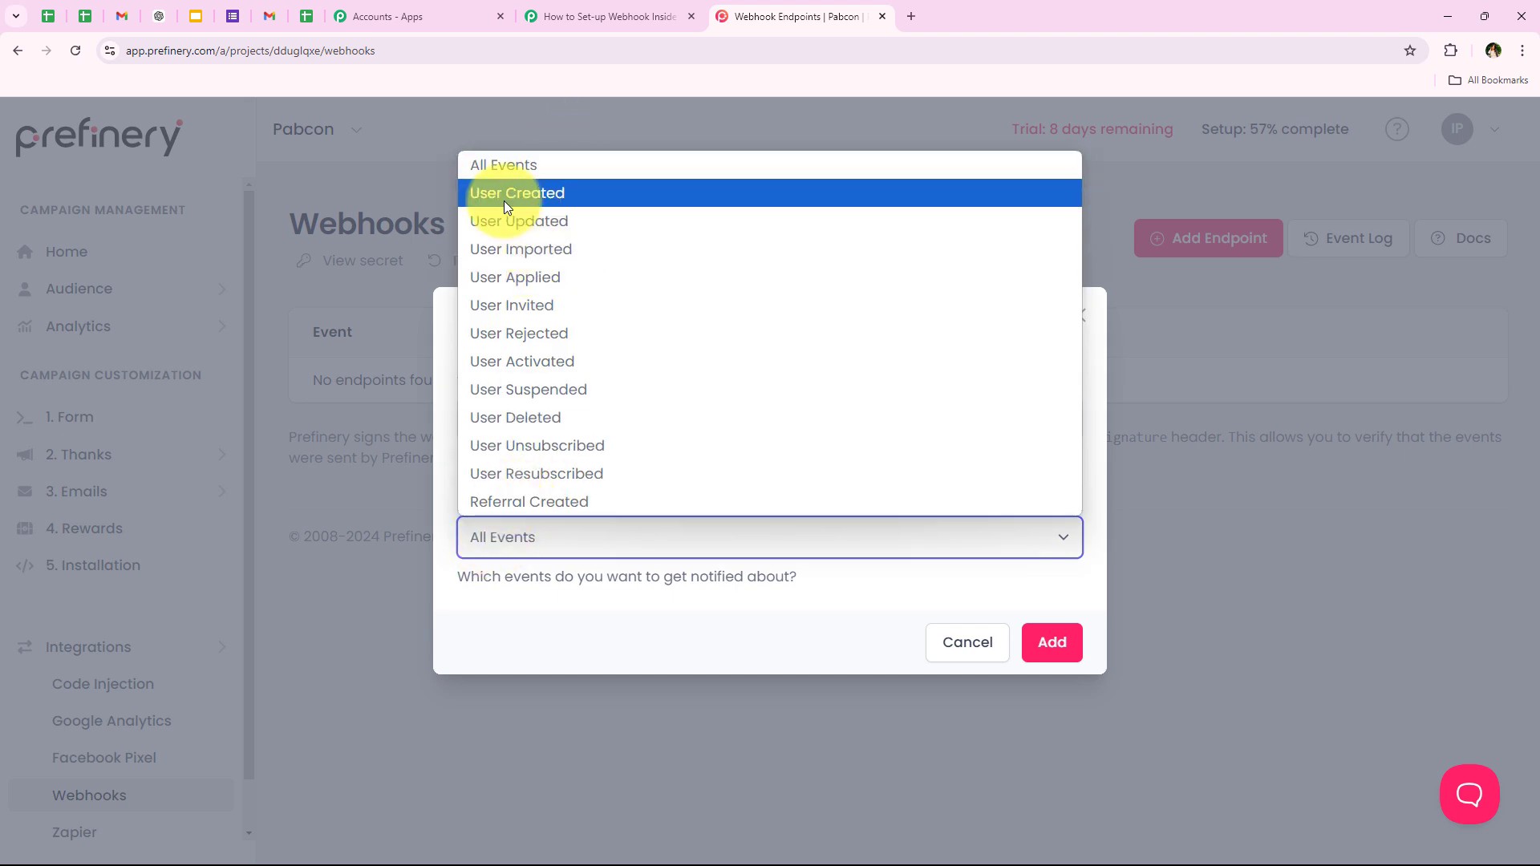
pyautogui.click(594, 199)
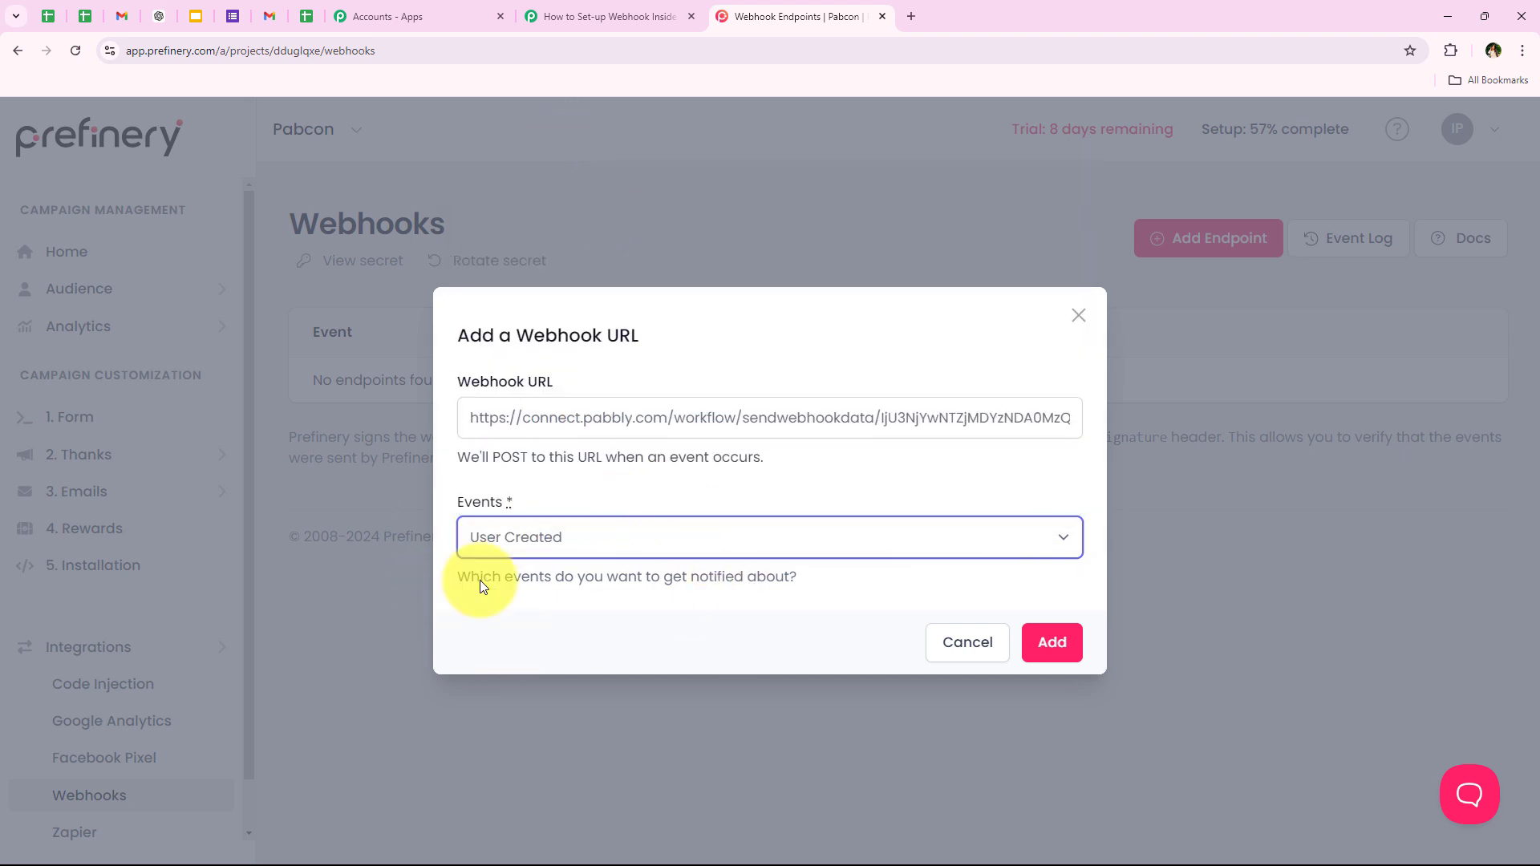
# - Switch to the Pabbly Connect workflow and check its trigger event and the available alternatives against the Prefinery webhook's event
pyautogui.click(570, 15)
pyautogui.scroll(2, 233, 572)
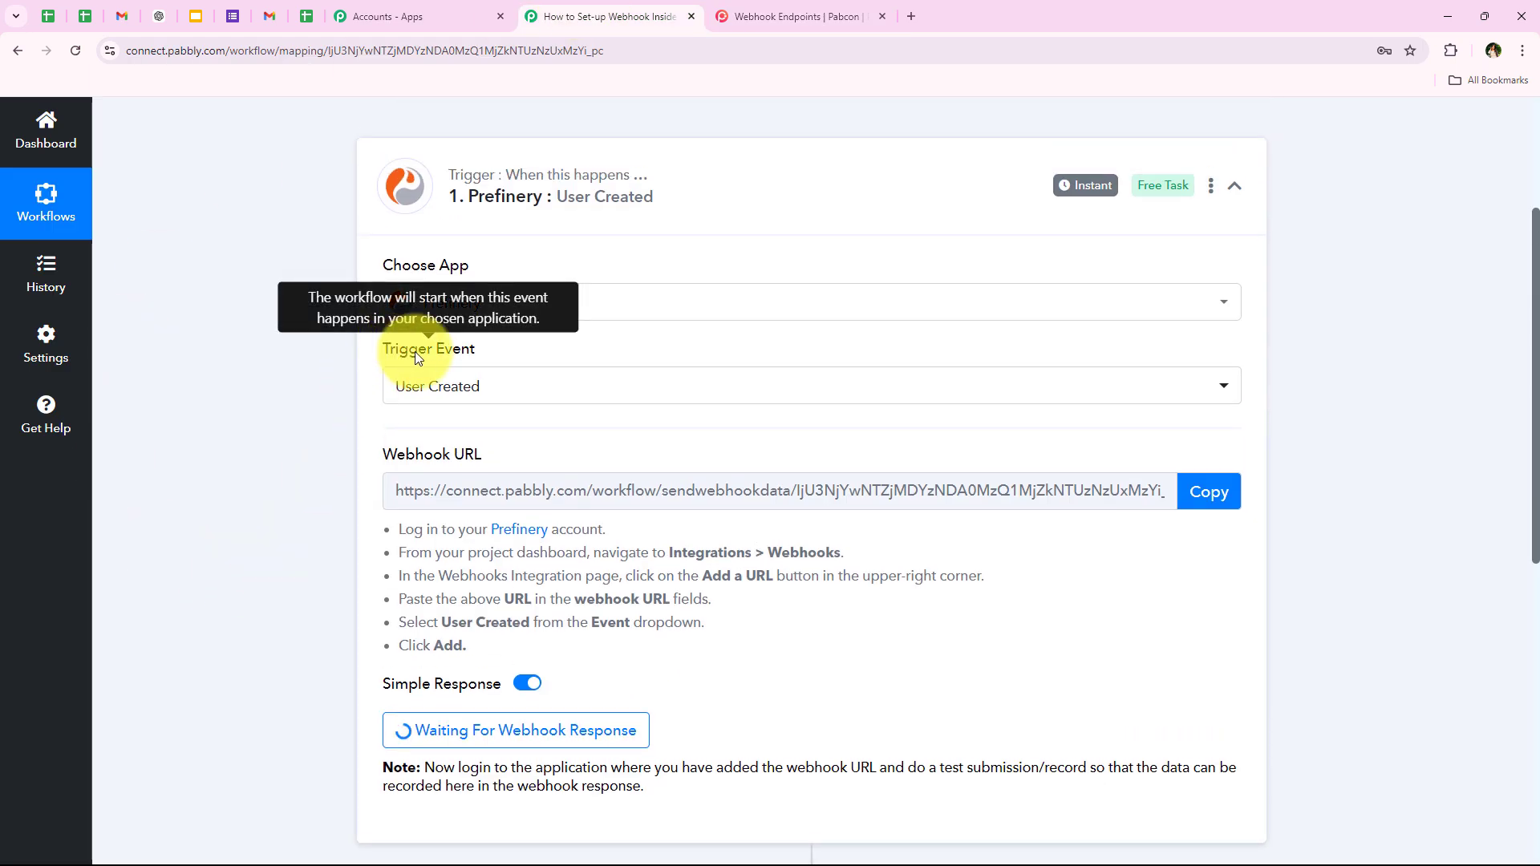
pyautogui.scroll(-1, 450, 449)
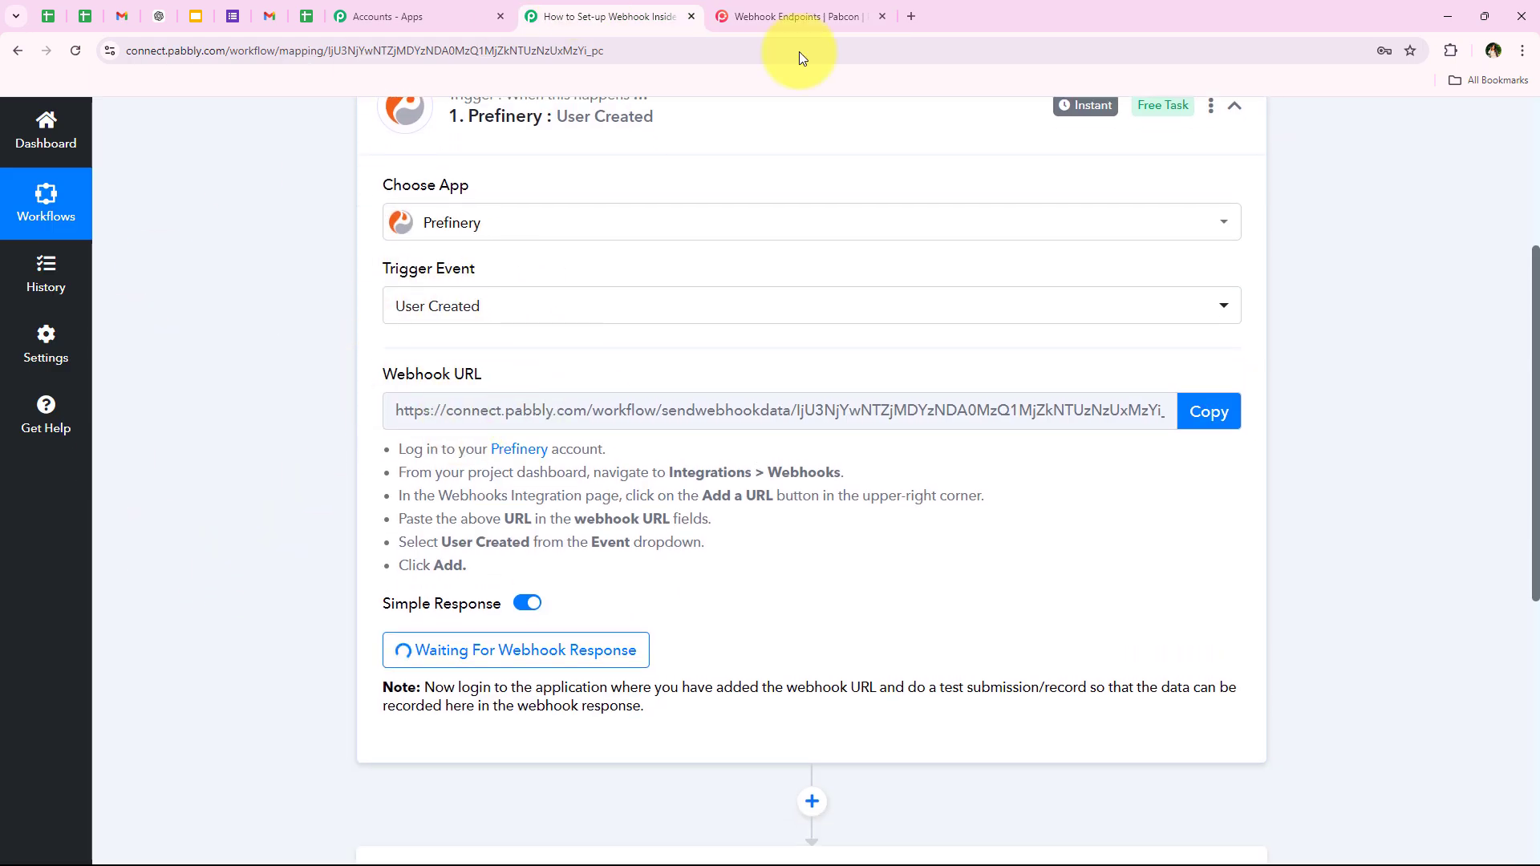
pyautogui.click(799, 19)
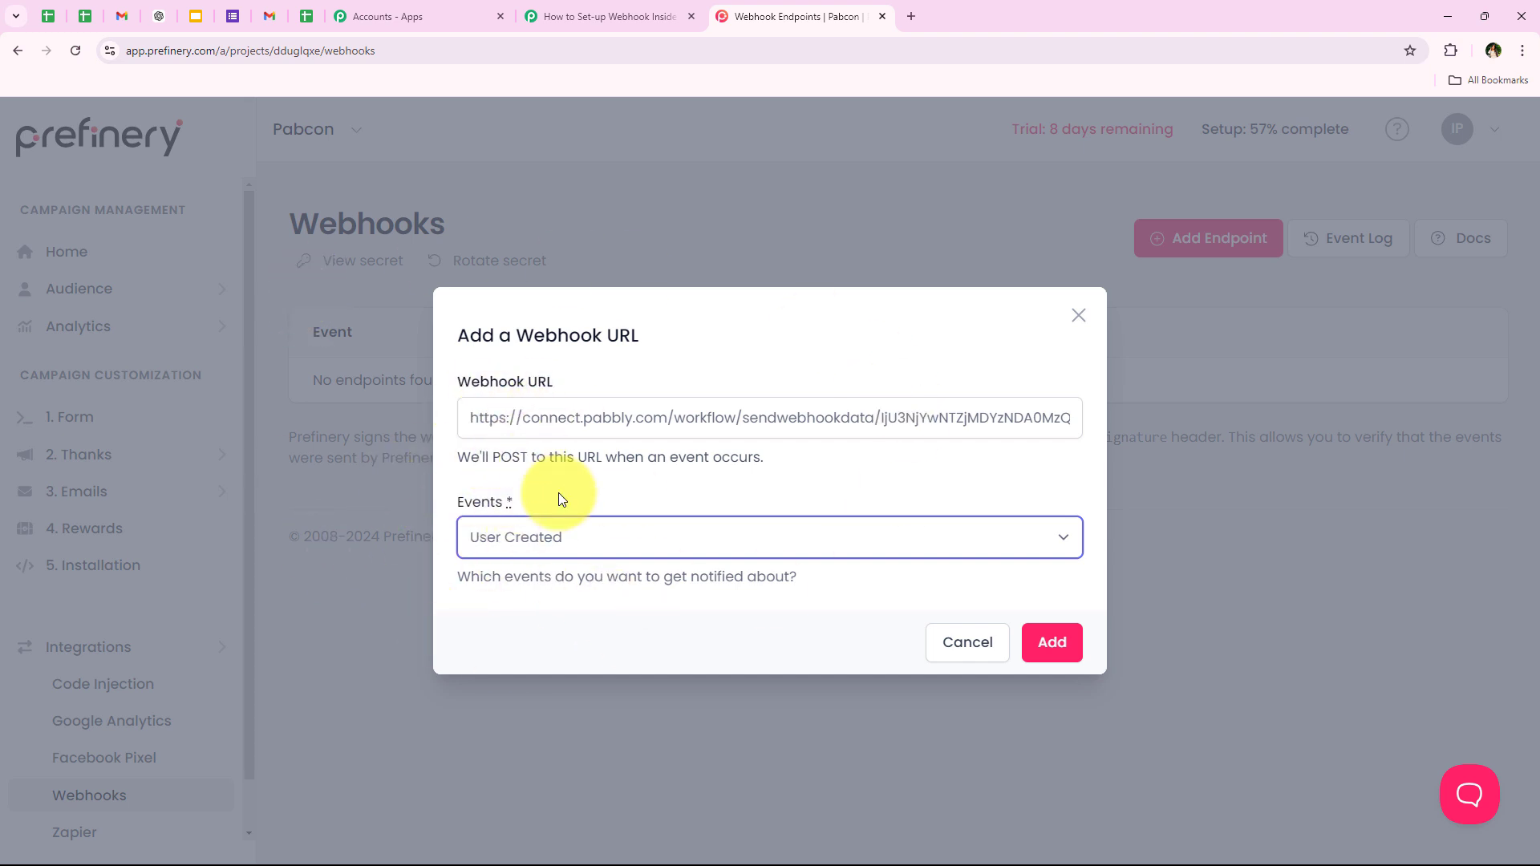
pyautogui.click(559, 627)
pyautogui.click(610, 16)
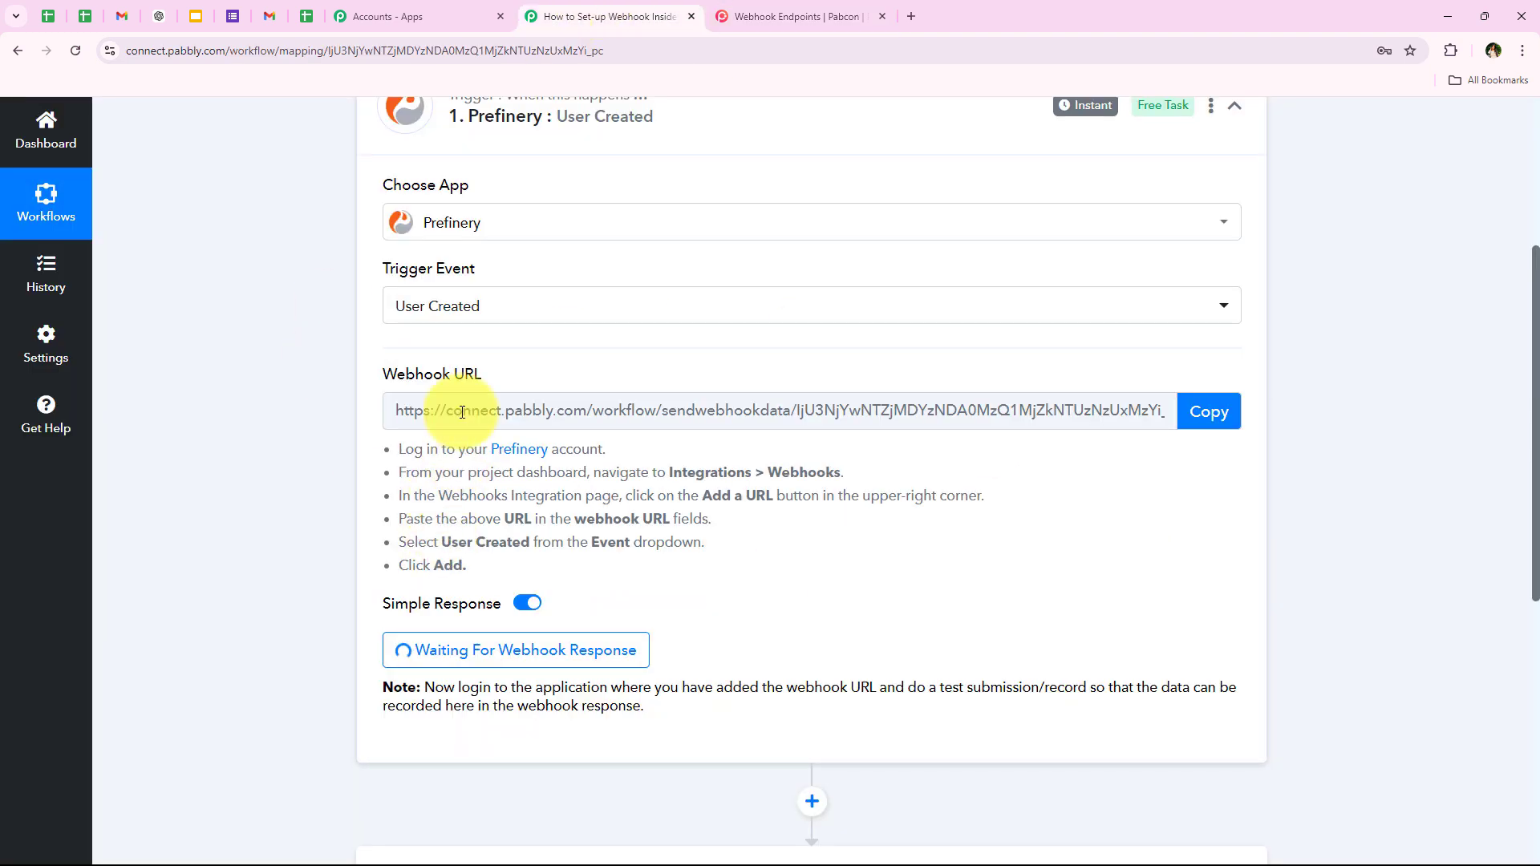
pyautogui.click(502, 315)
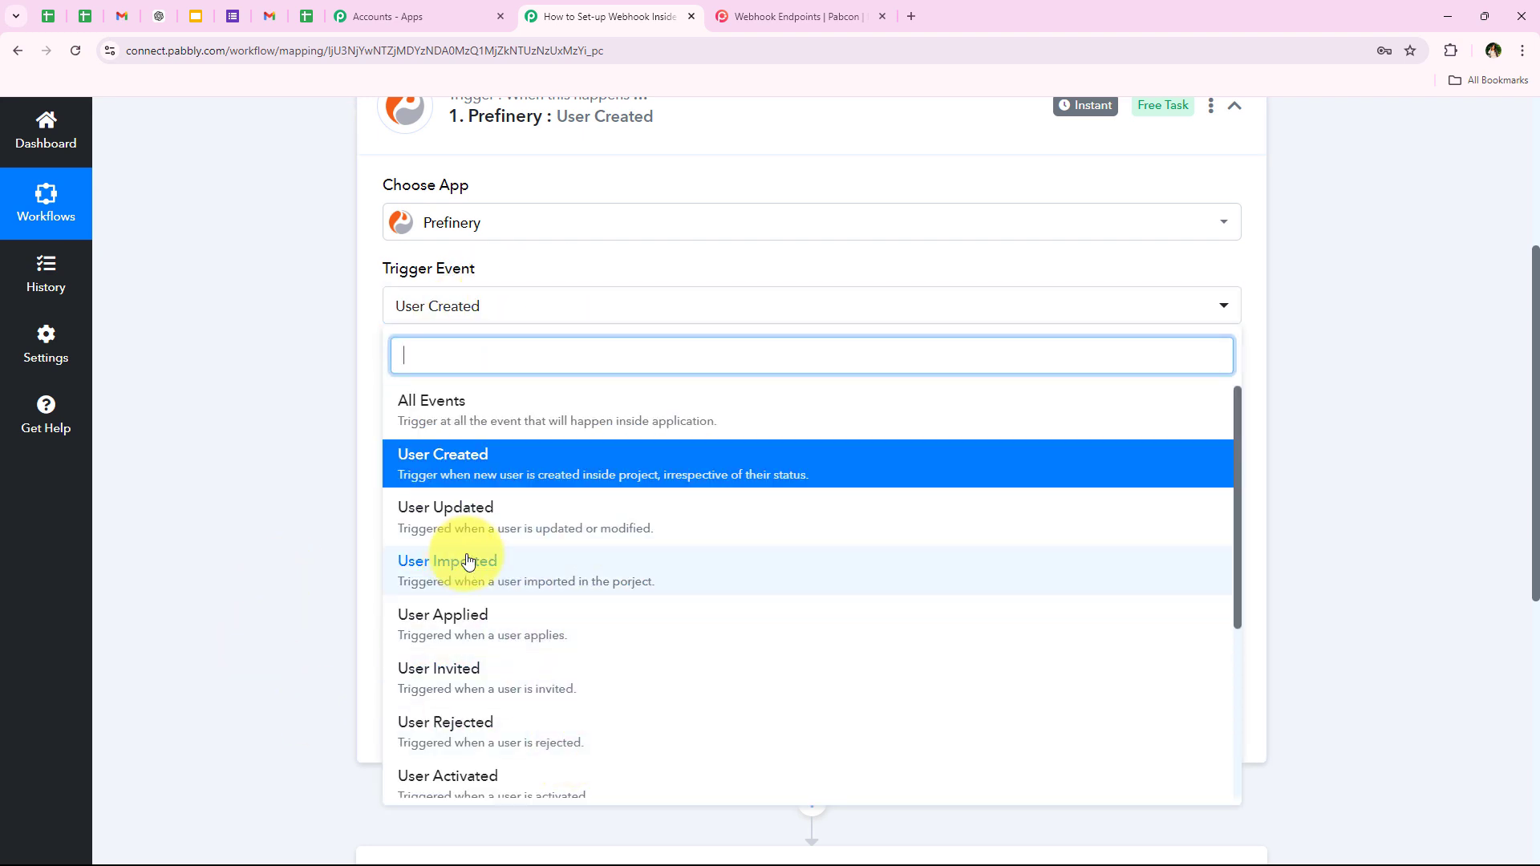
pyautogui.click(225, 398)
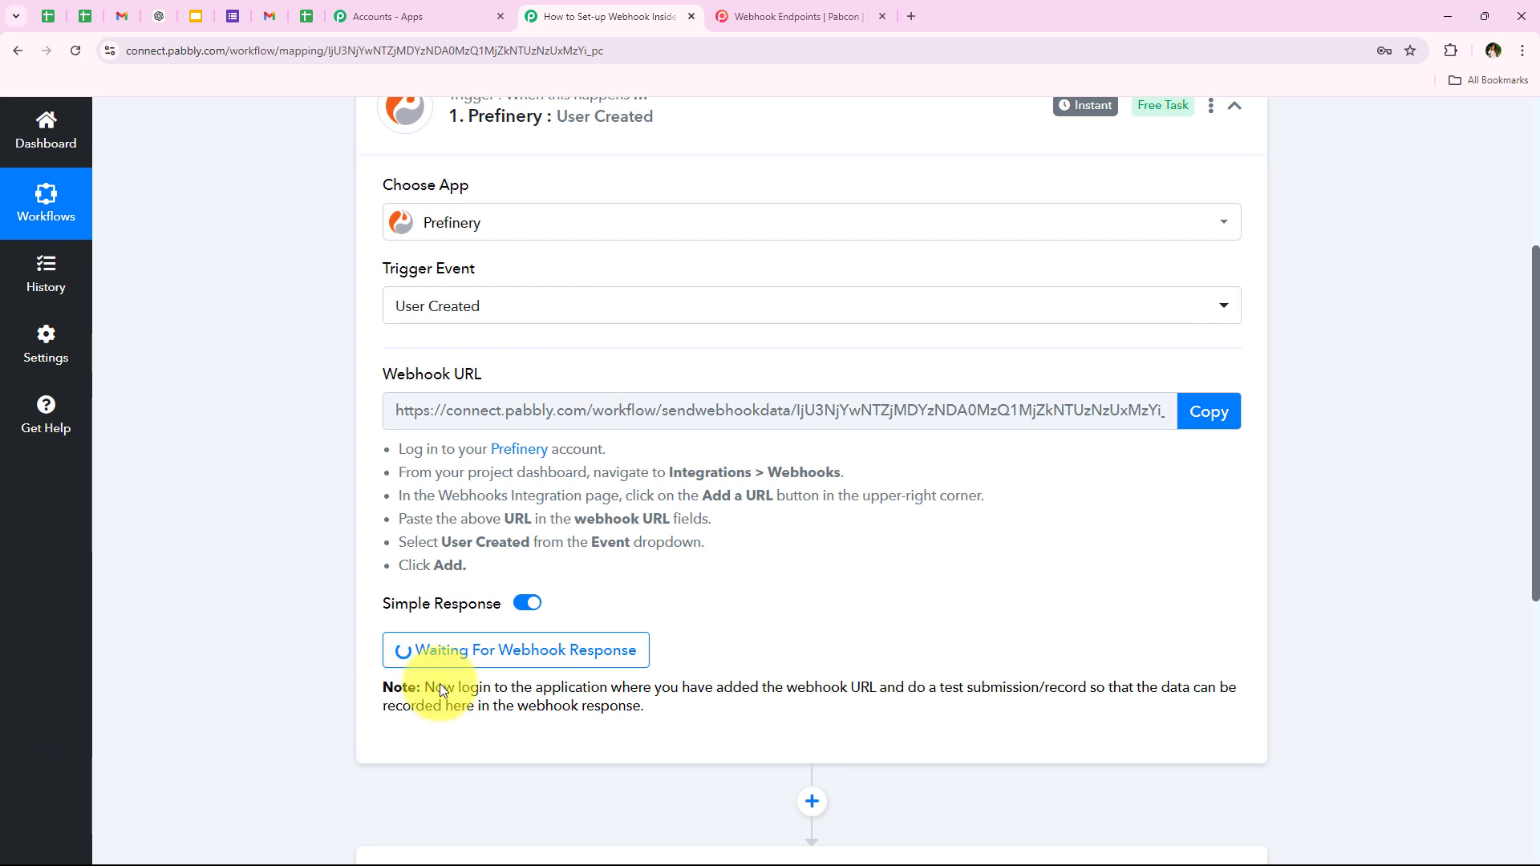
# - Switch to Prefinery and compare its webhook event options with the trigger event selected in Pabbly Connect
pyautogui.click(766, 9)
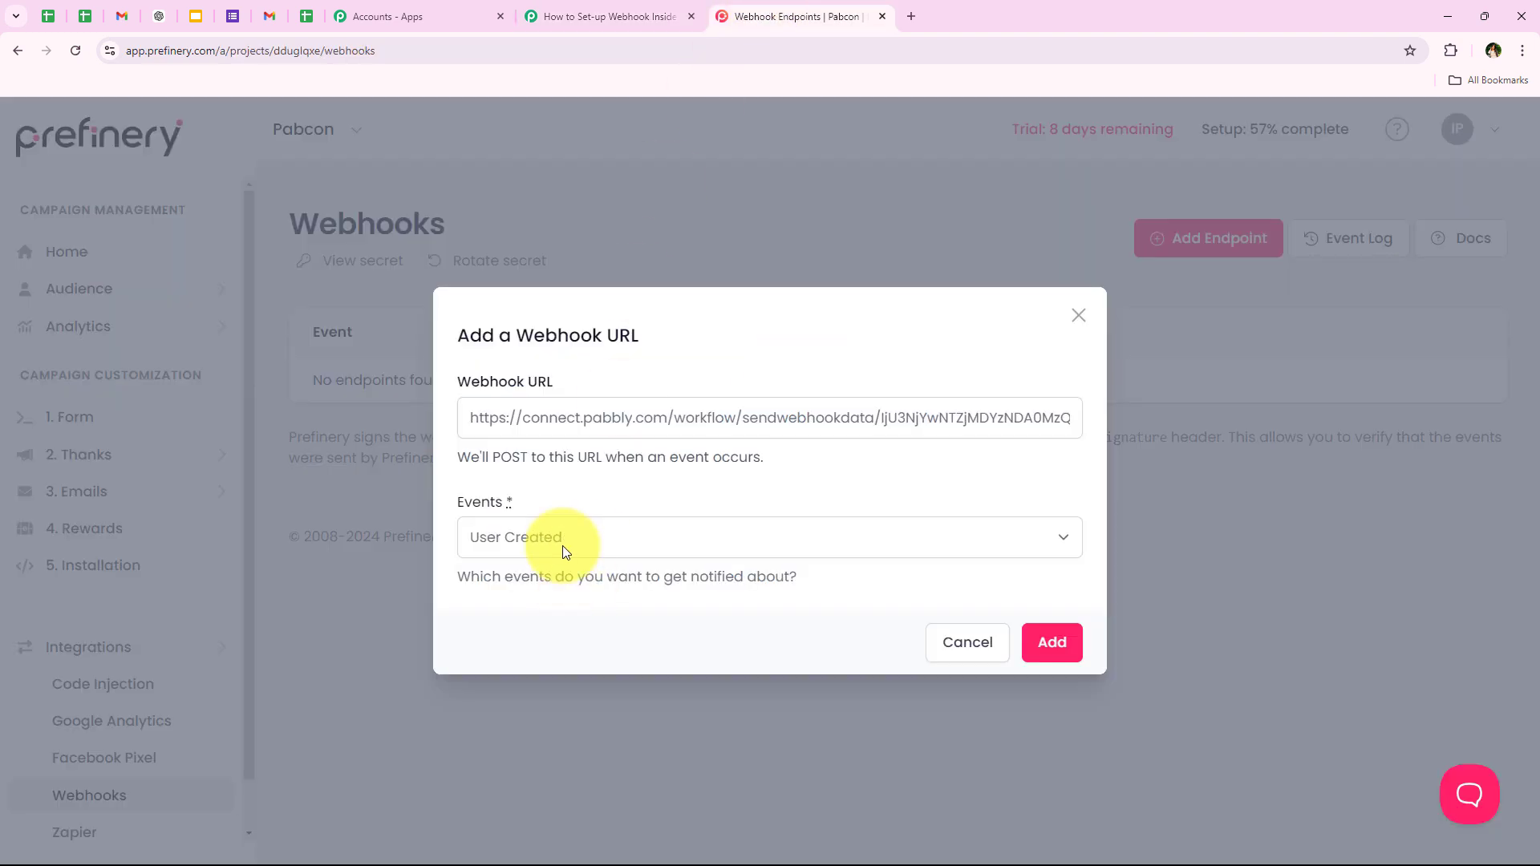
pyautogui.click(565, 552)
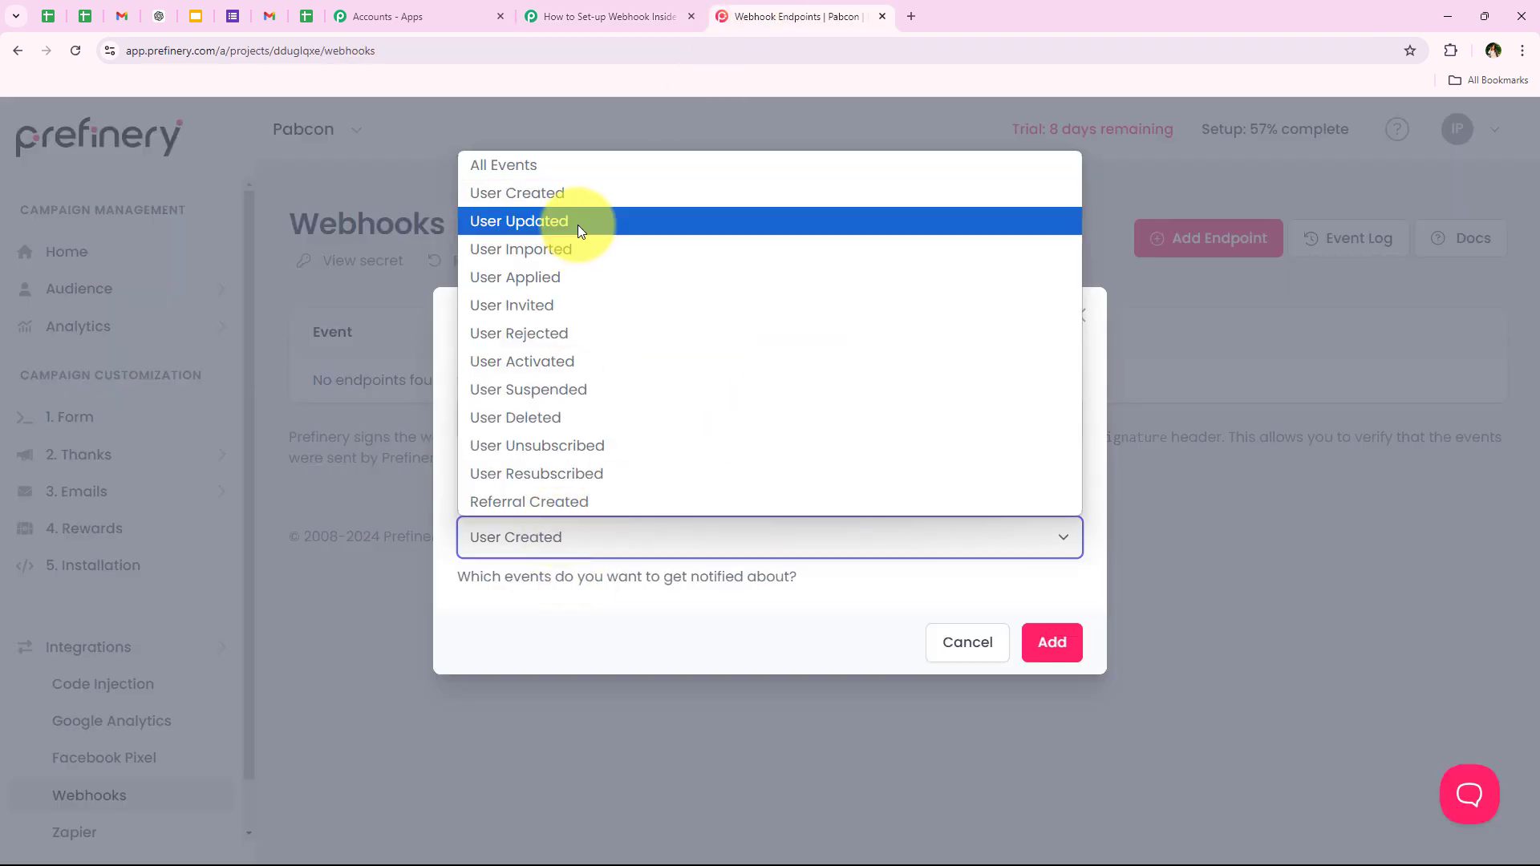
pyautogui.click(638, 667)
pyautogui.click(578, 16)
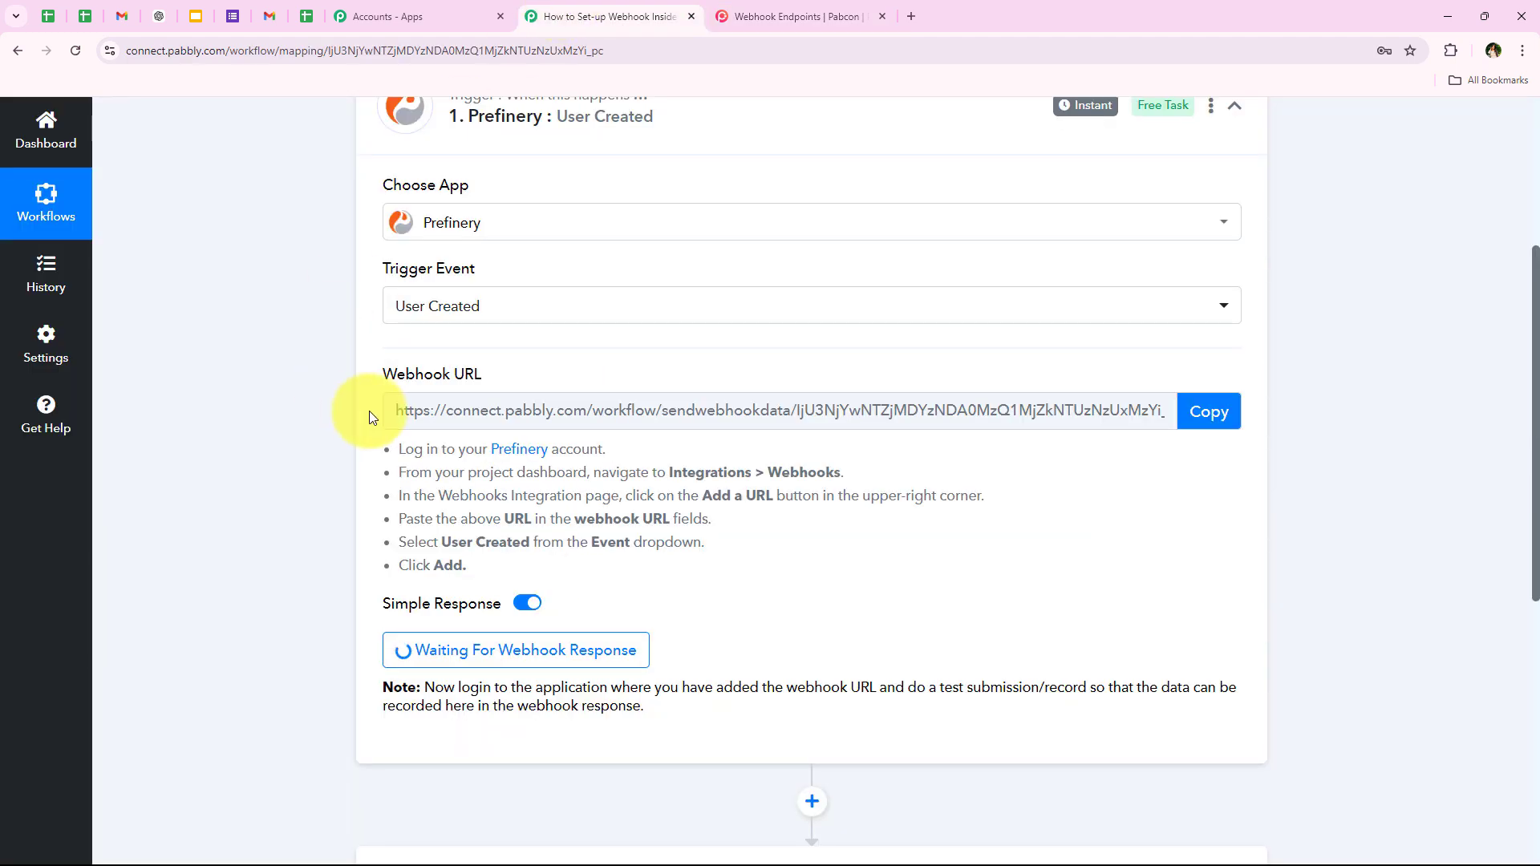
pyautogui.click(738, 11)
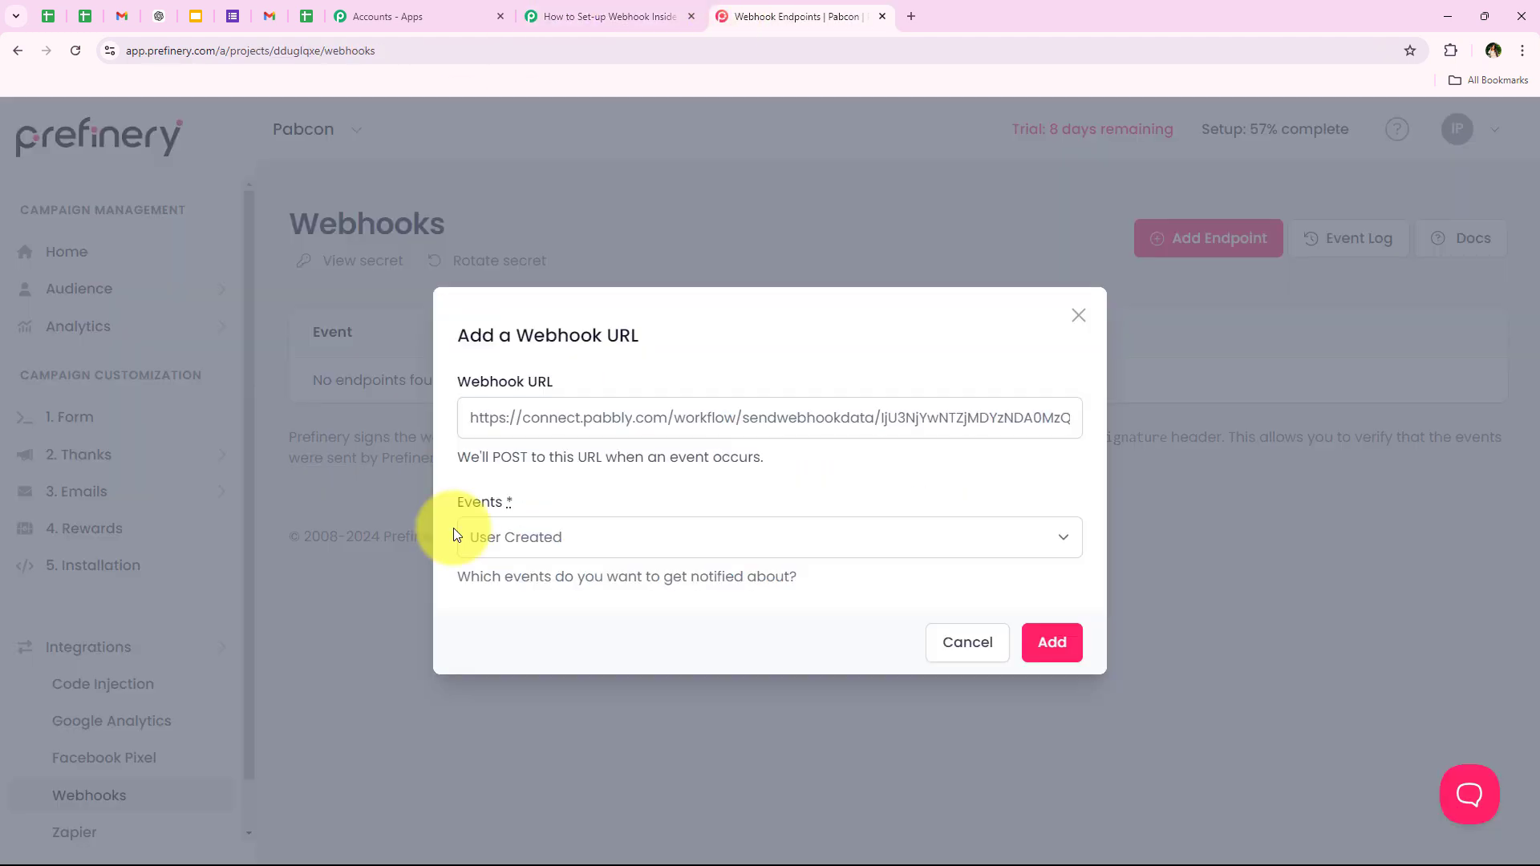
pyautogui.click(529, 543)
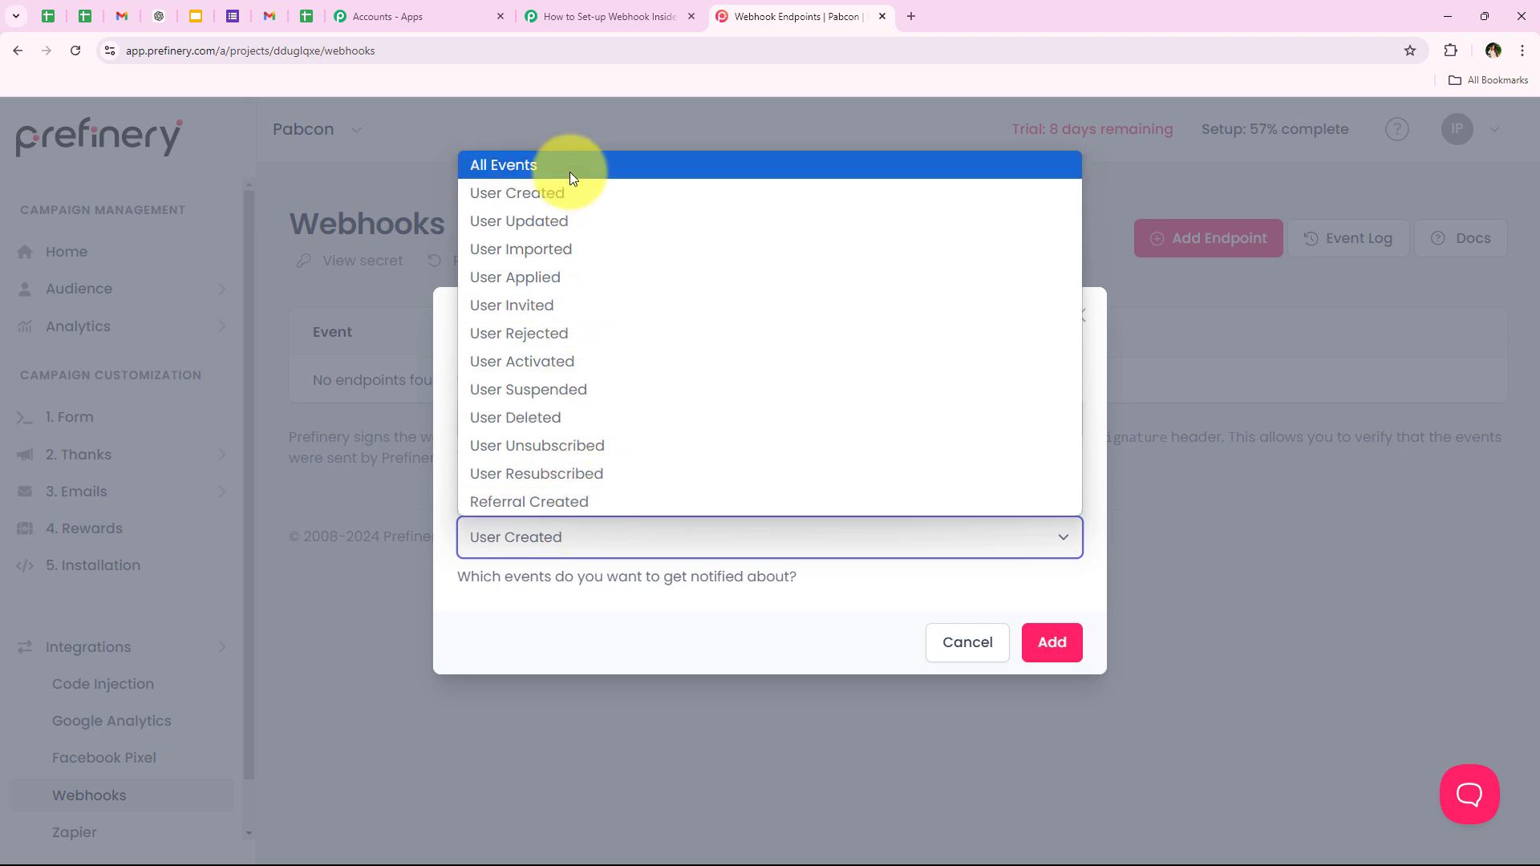
pyautogui.click(577, 608)
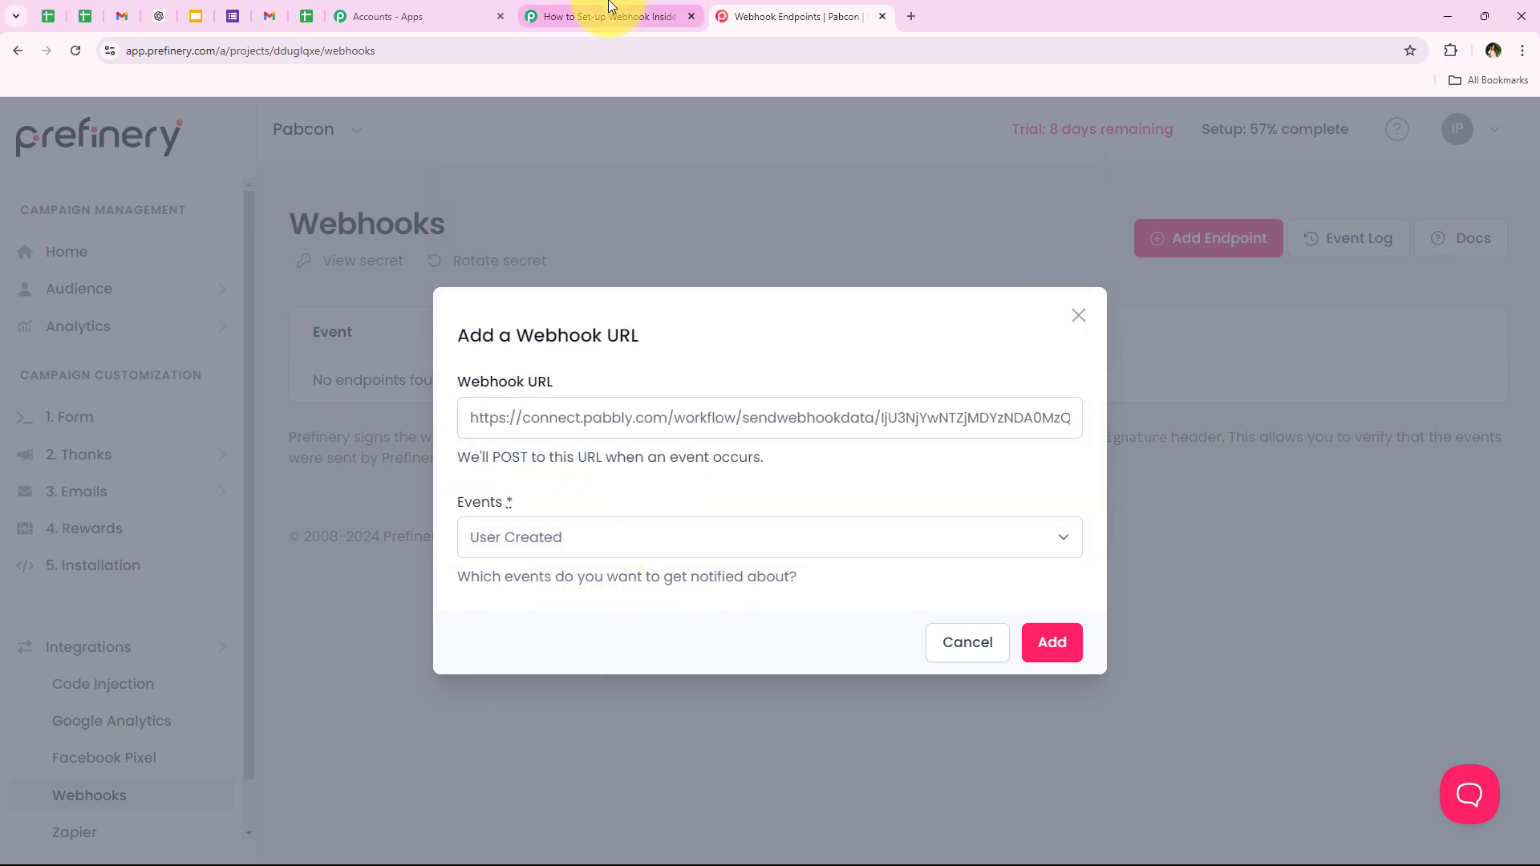
pyautogui.click(590, 16)
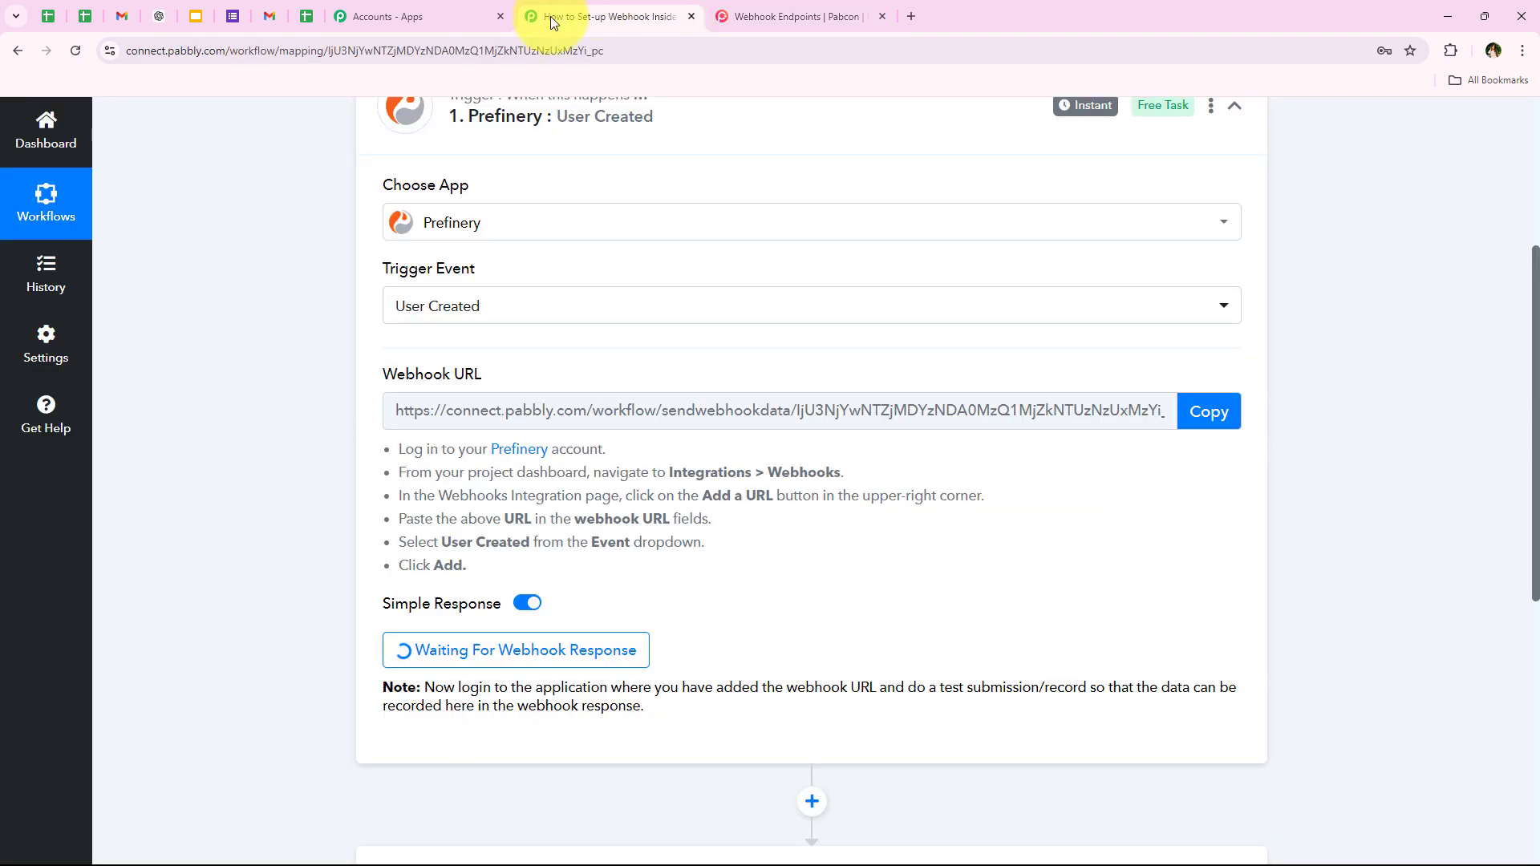
pyautogui.click(794, 16)
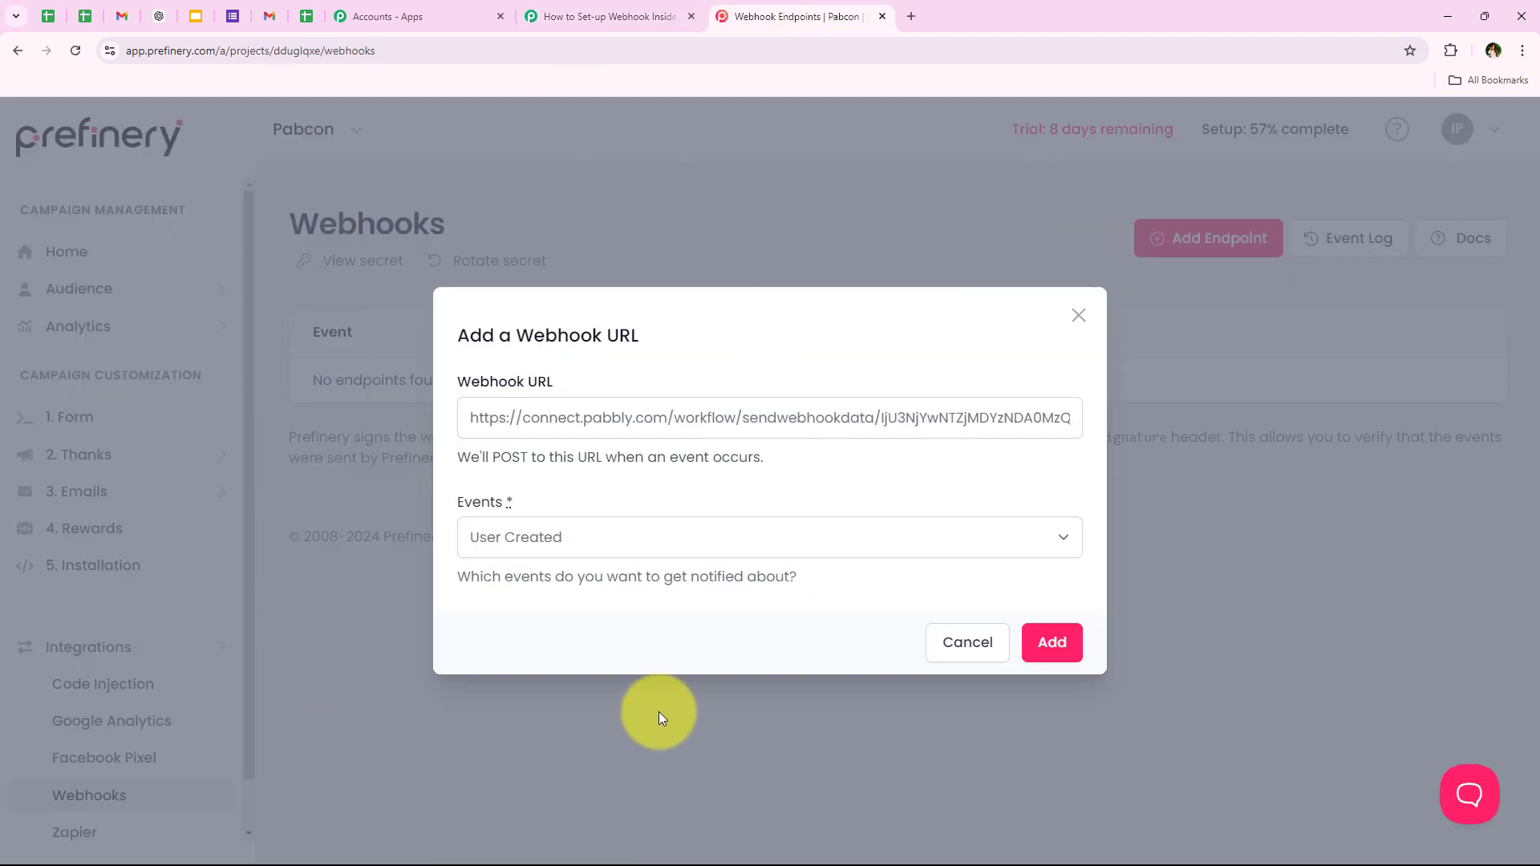
# - Add the User Created webhook endpoint to the project and check its event and URL in the endpoint list
pyautogui.moveTo(459, 504); pyautogui.dragTo(533, 503)
pyautogui.click(517, 524)
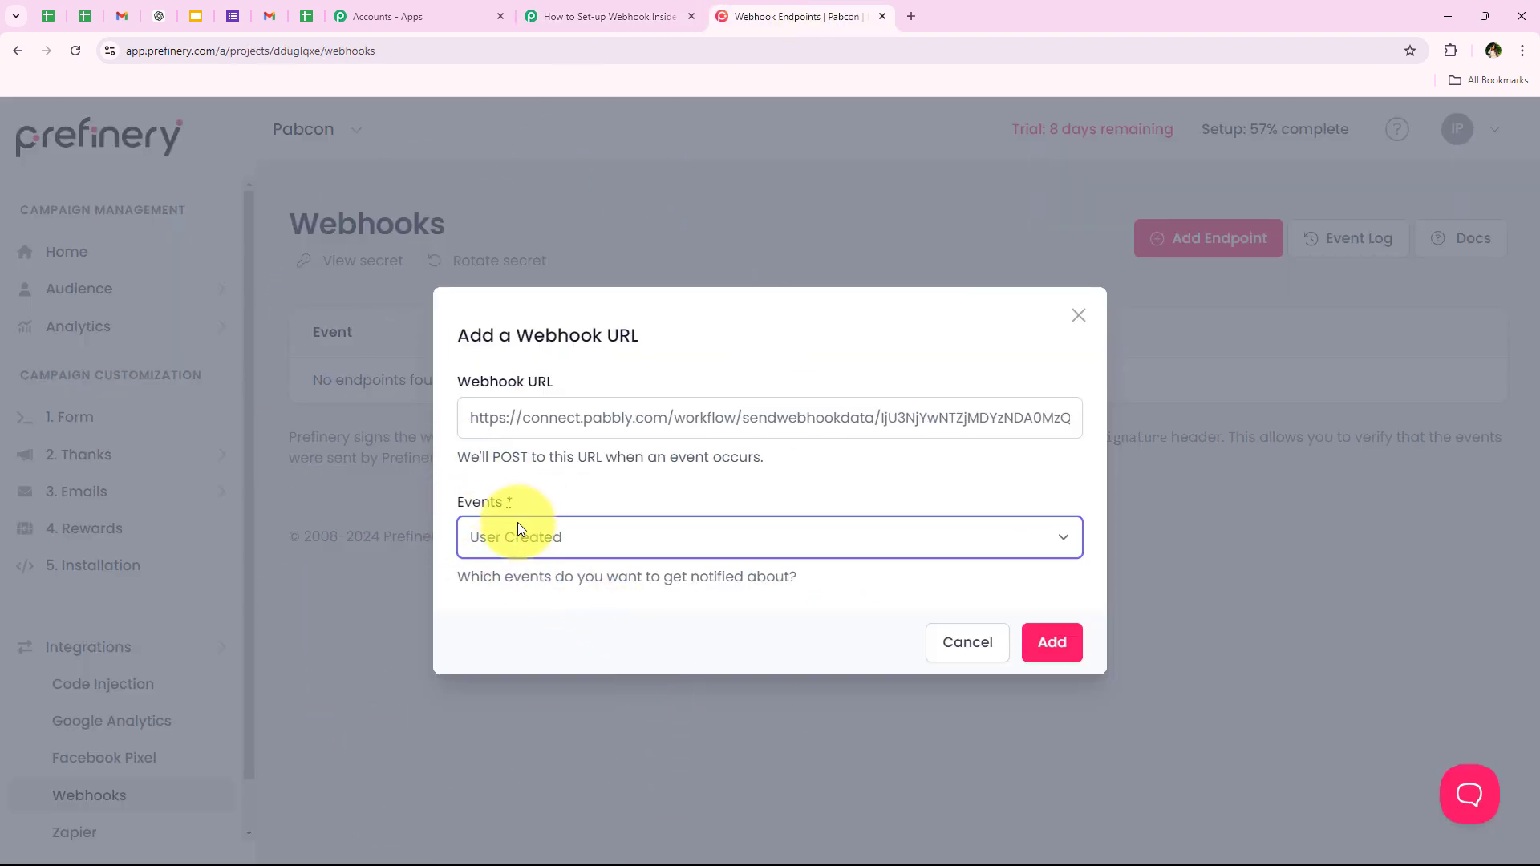
pyautogui.click(1064, 637)
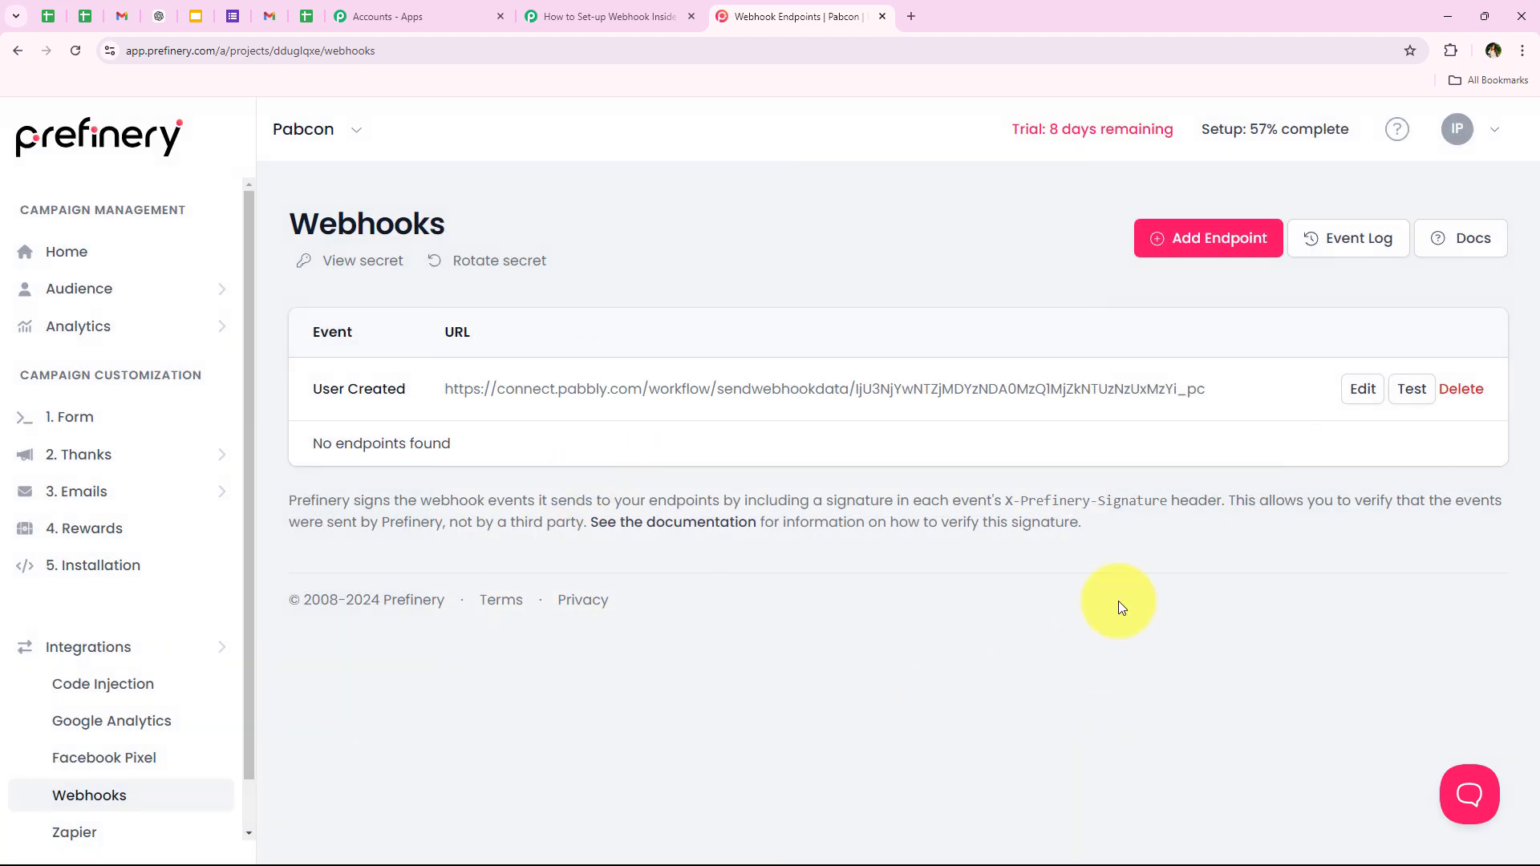
pyautogui.moveTo(301, 389); pyautogui.dragTo(1238, 385)
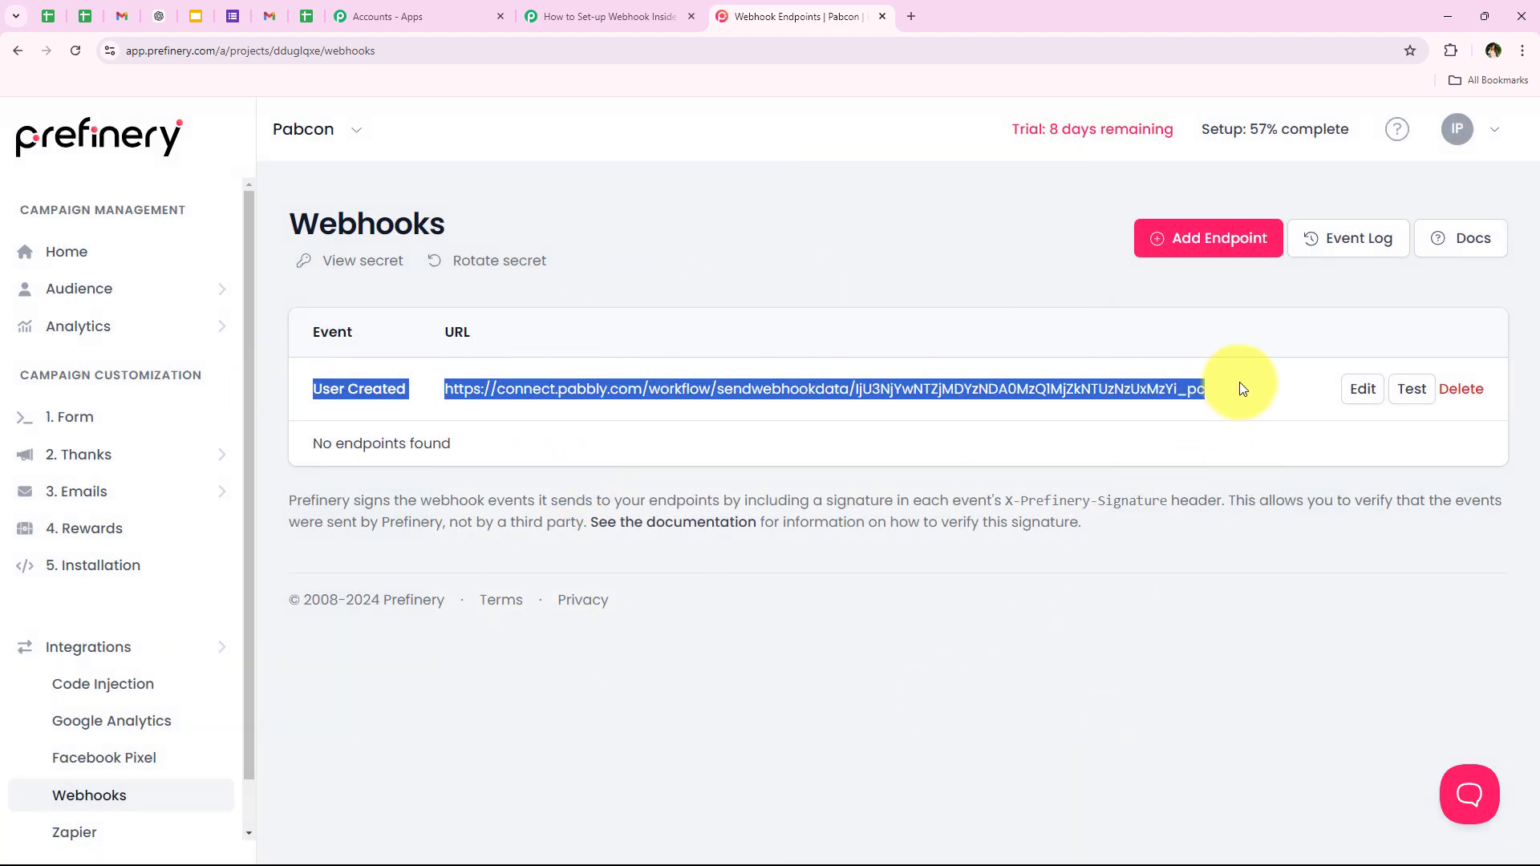
pyautogui.click(719, 705)
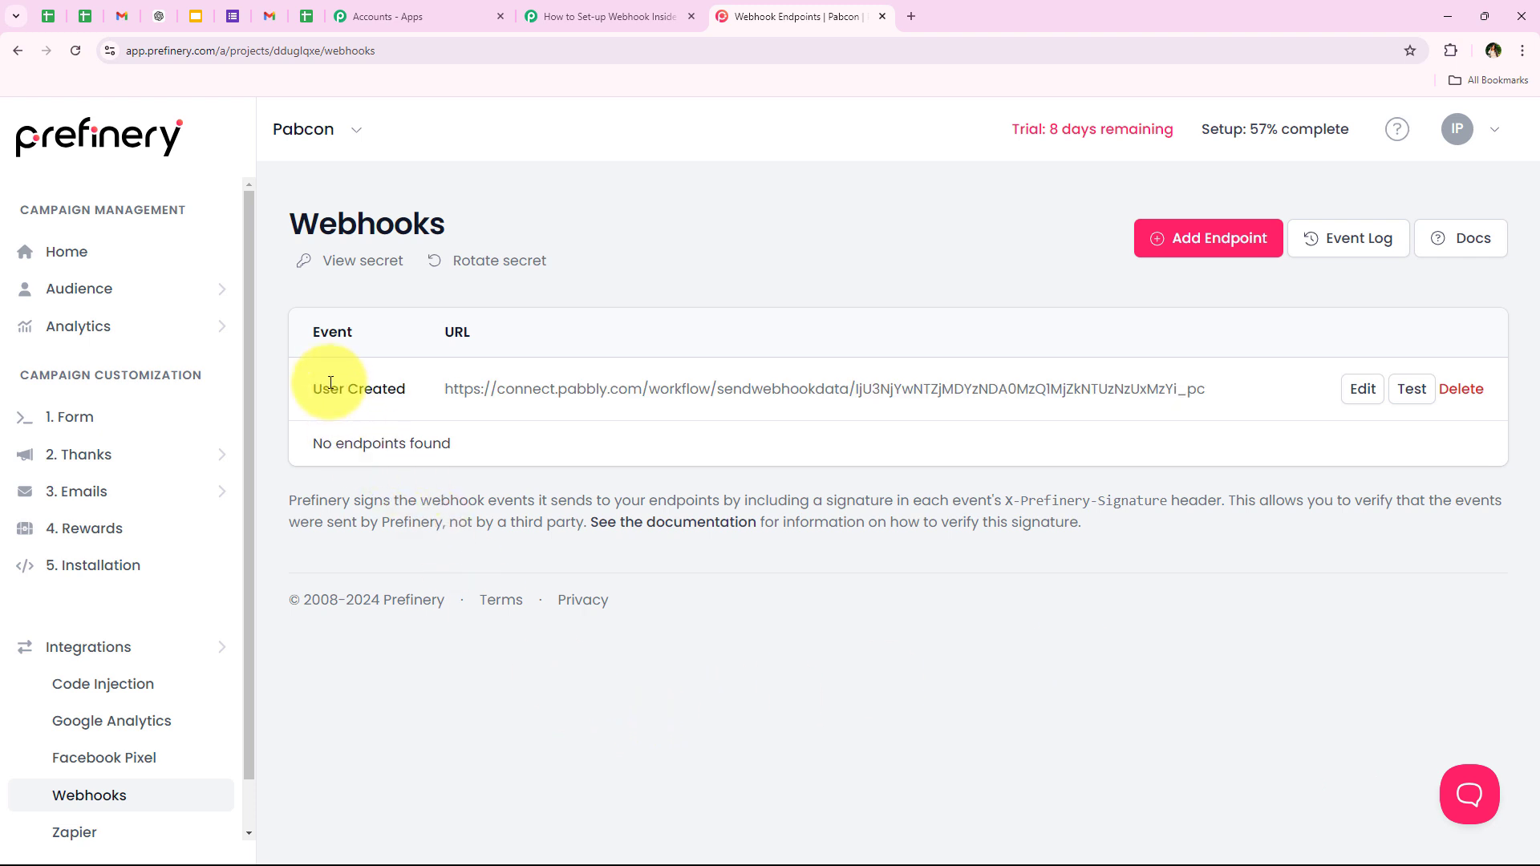
pyautogui.moveTo(447, 386); pyautogui.dragTo(1116, 374)
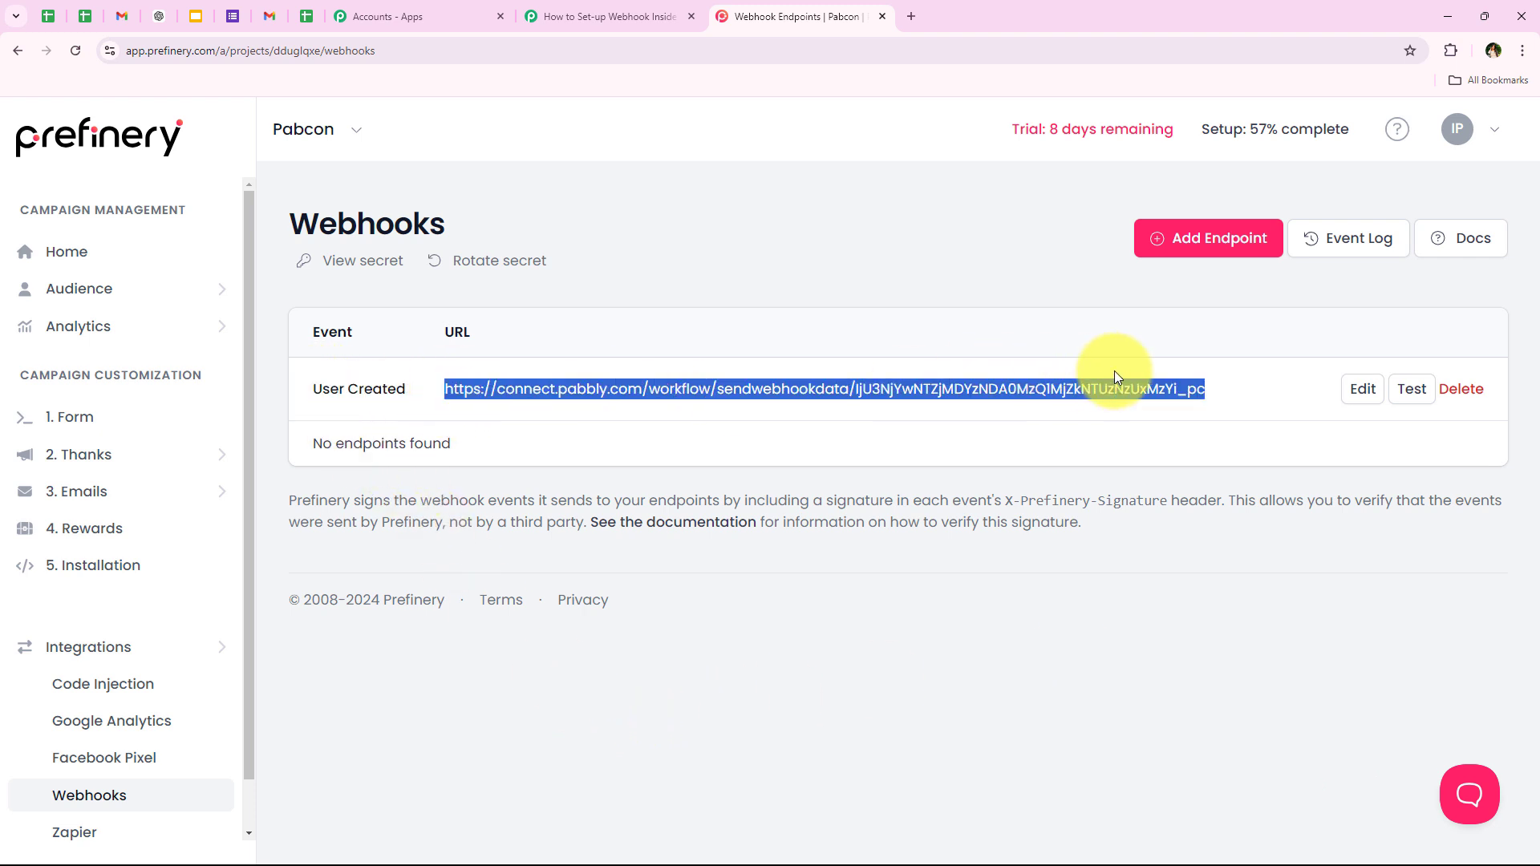
pyautogui.click(1084, 624)
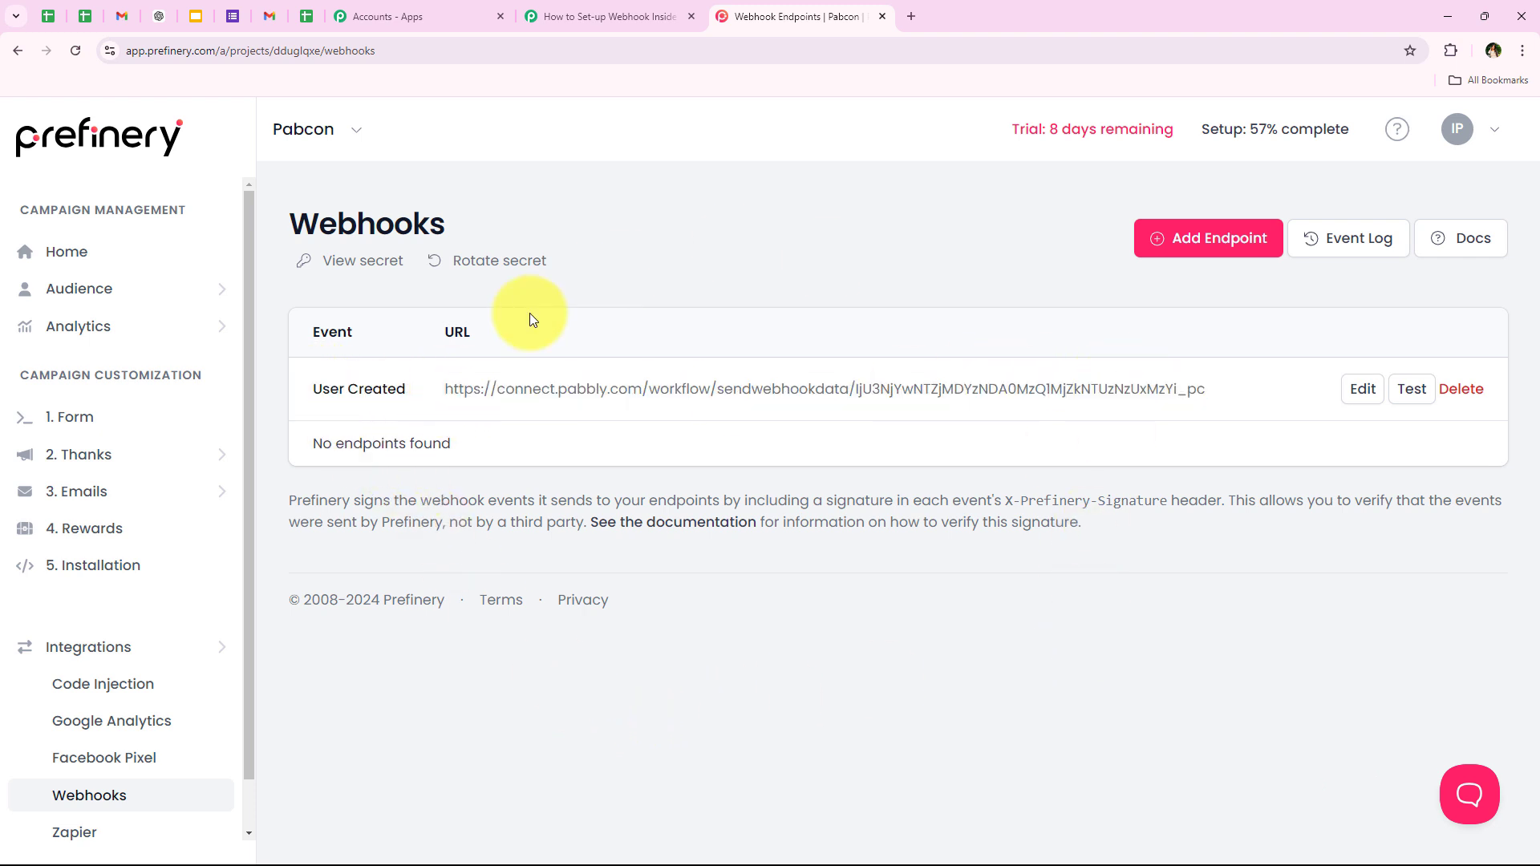
# - Switch to the Pabbly Connect workflow and read the note about making a test submission for the webhook response
pyautogui.click(612, 8)
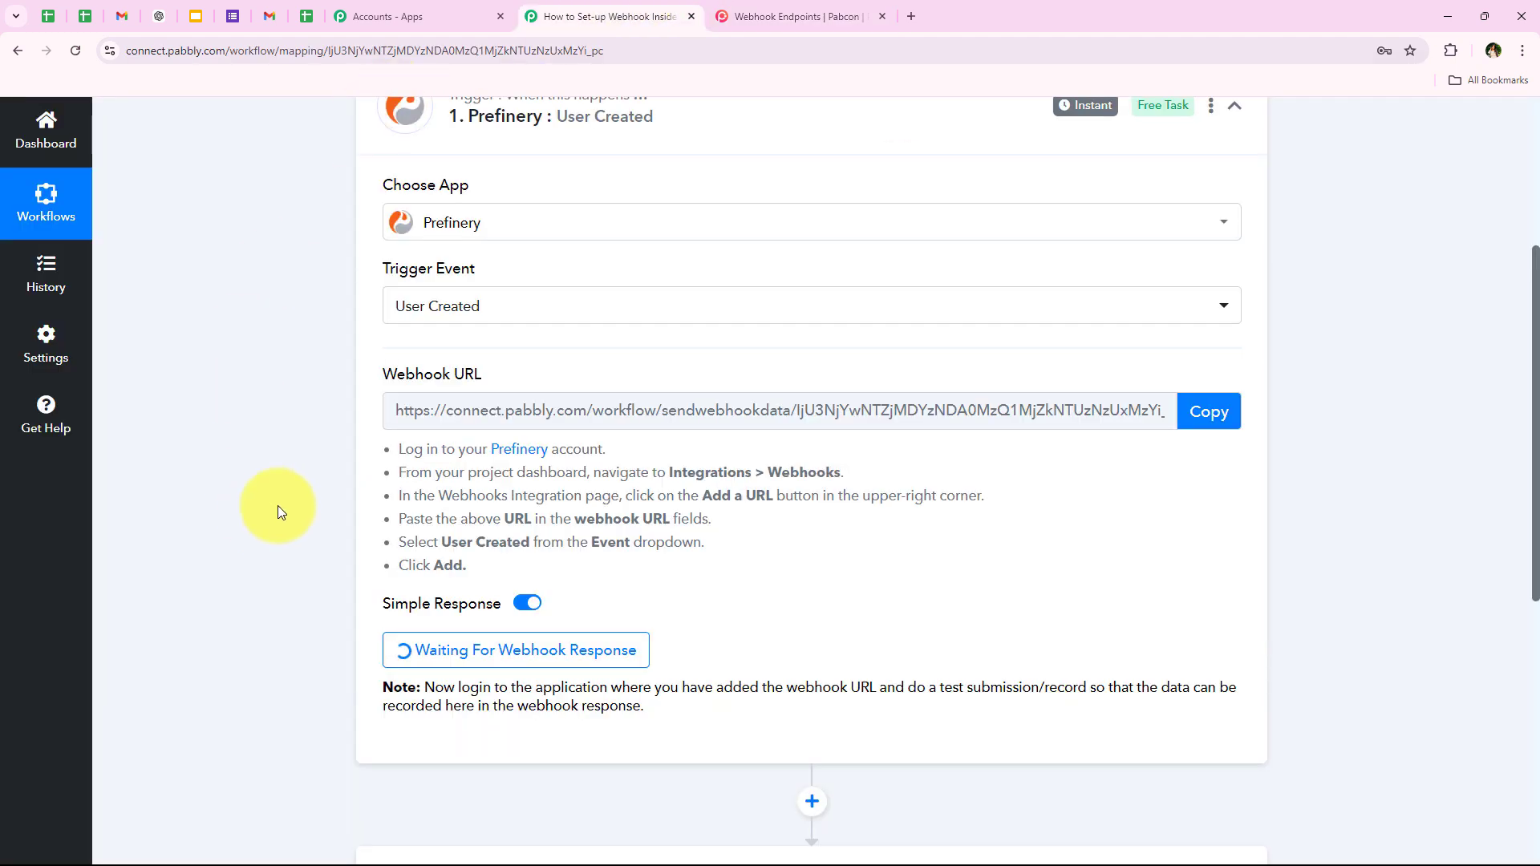
pyautogui.scroll(-4, 295, 553)
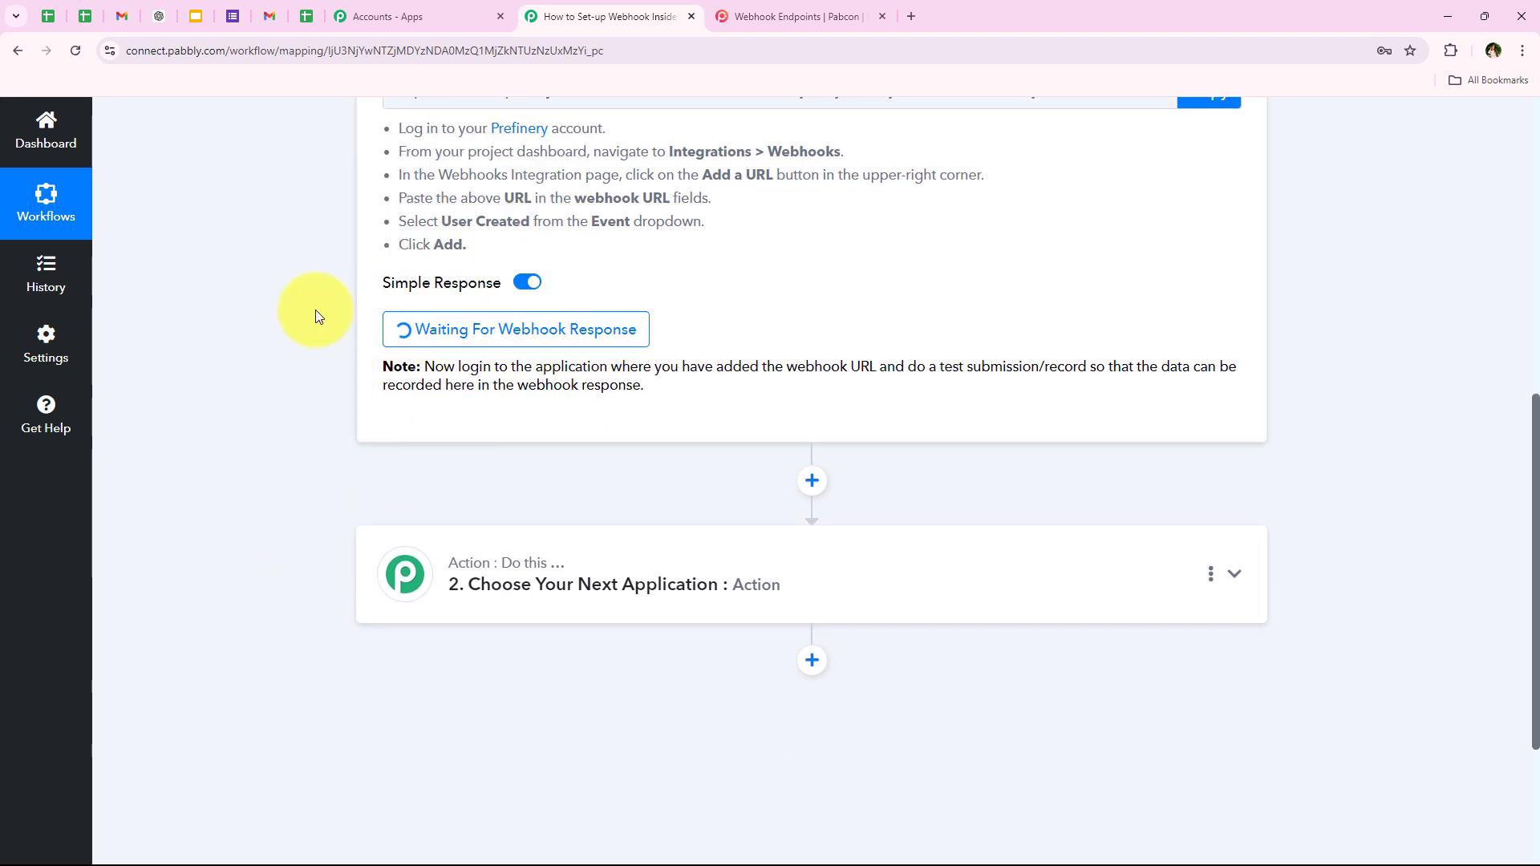
pyautogui.moveTo(424, 367); pyautogui.dragTo(1086, 372)
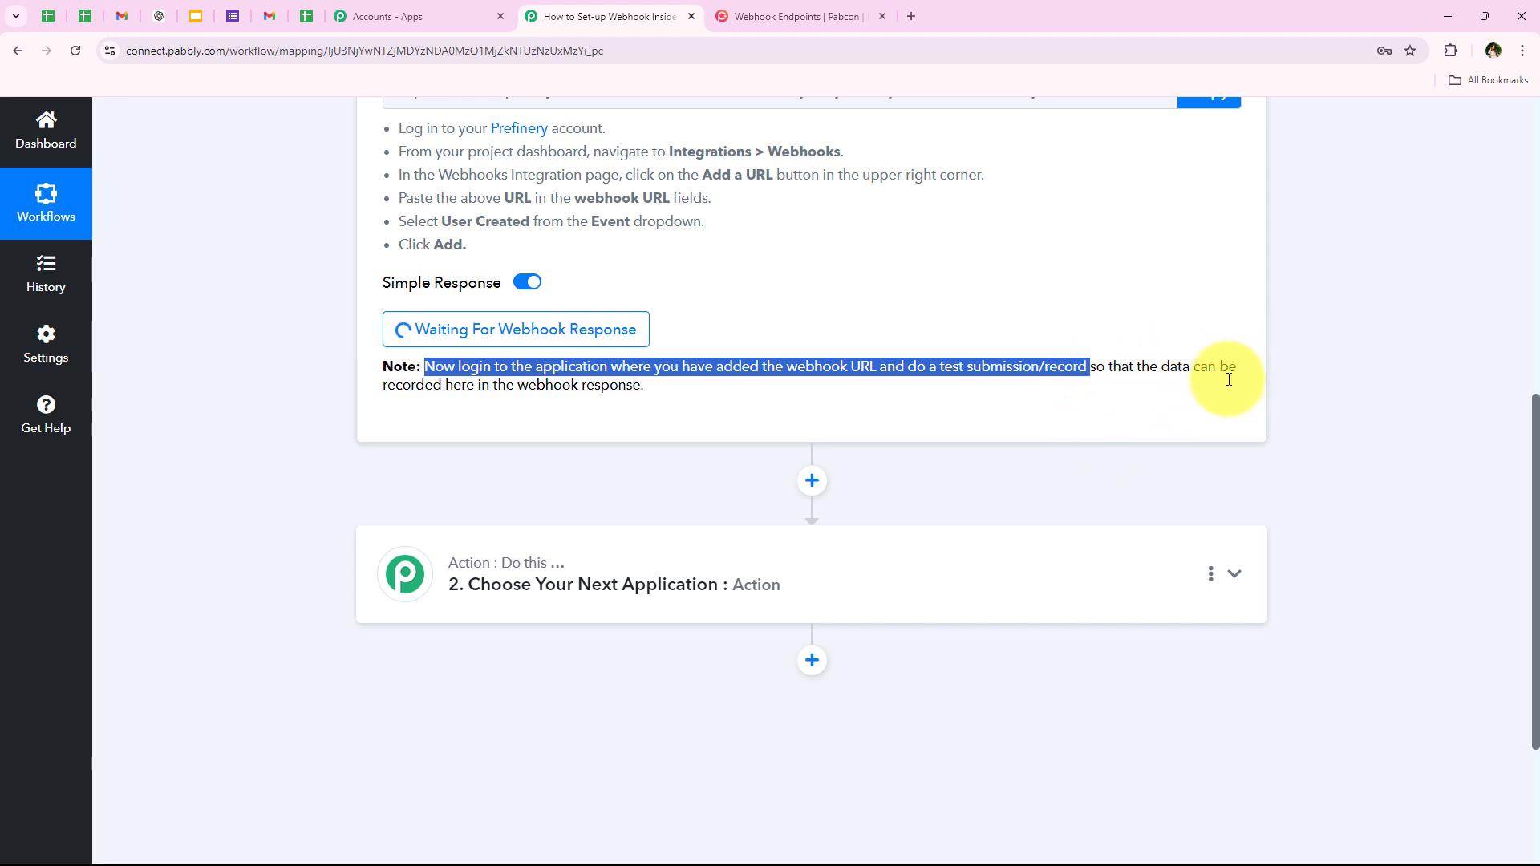
pyautogui.click(300, 382)
pyautogui.scroll(4, 317, 550)
pyautogui.scroll(1, 300, 542)
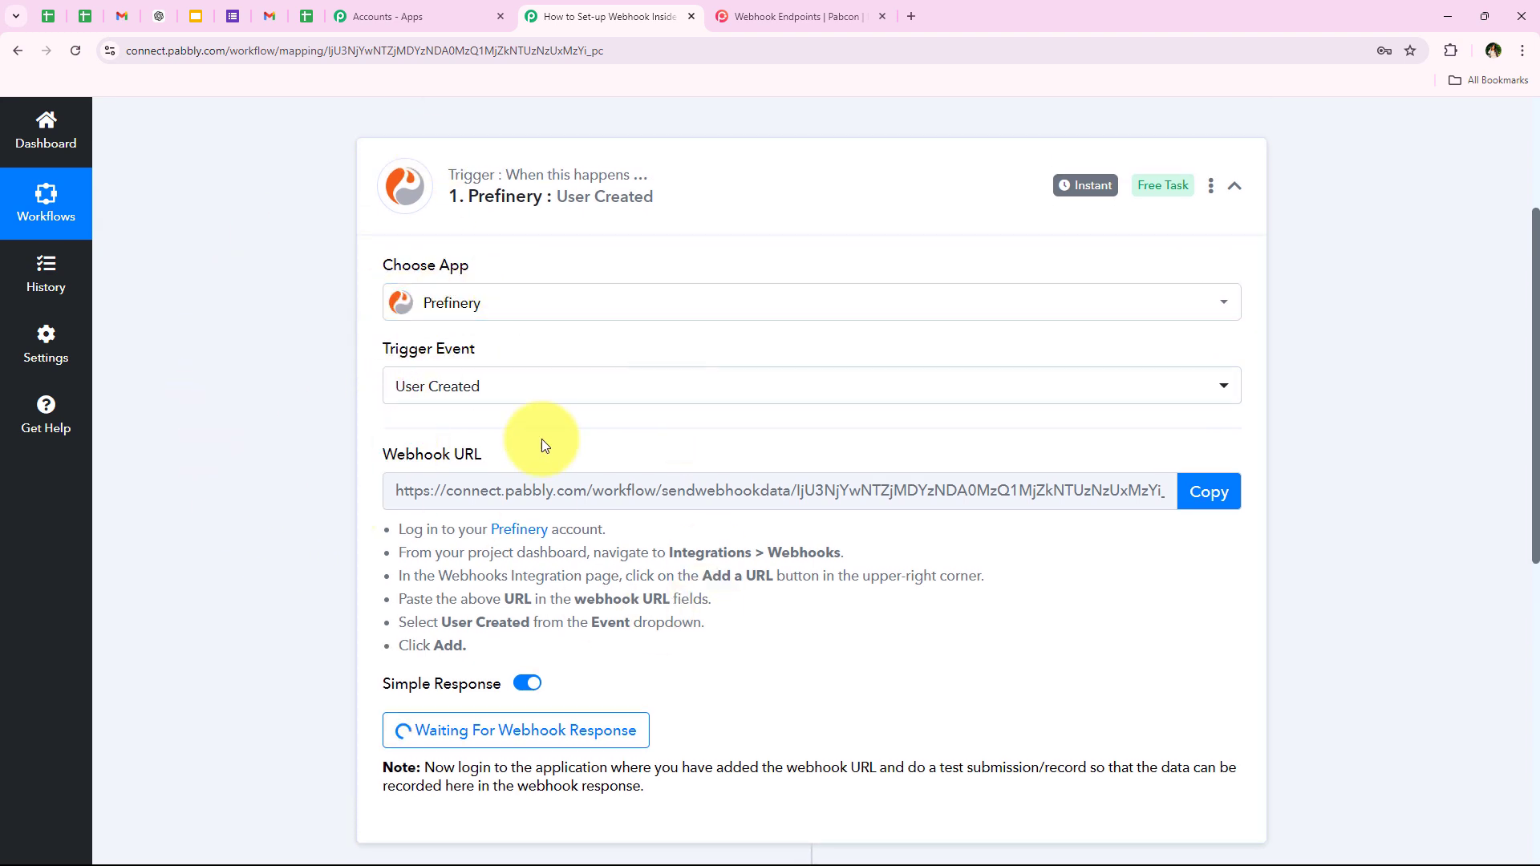
pyautogui.scroll(-3, 335, 450)
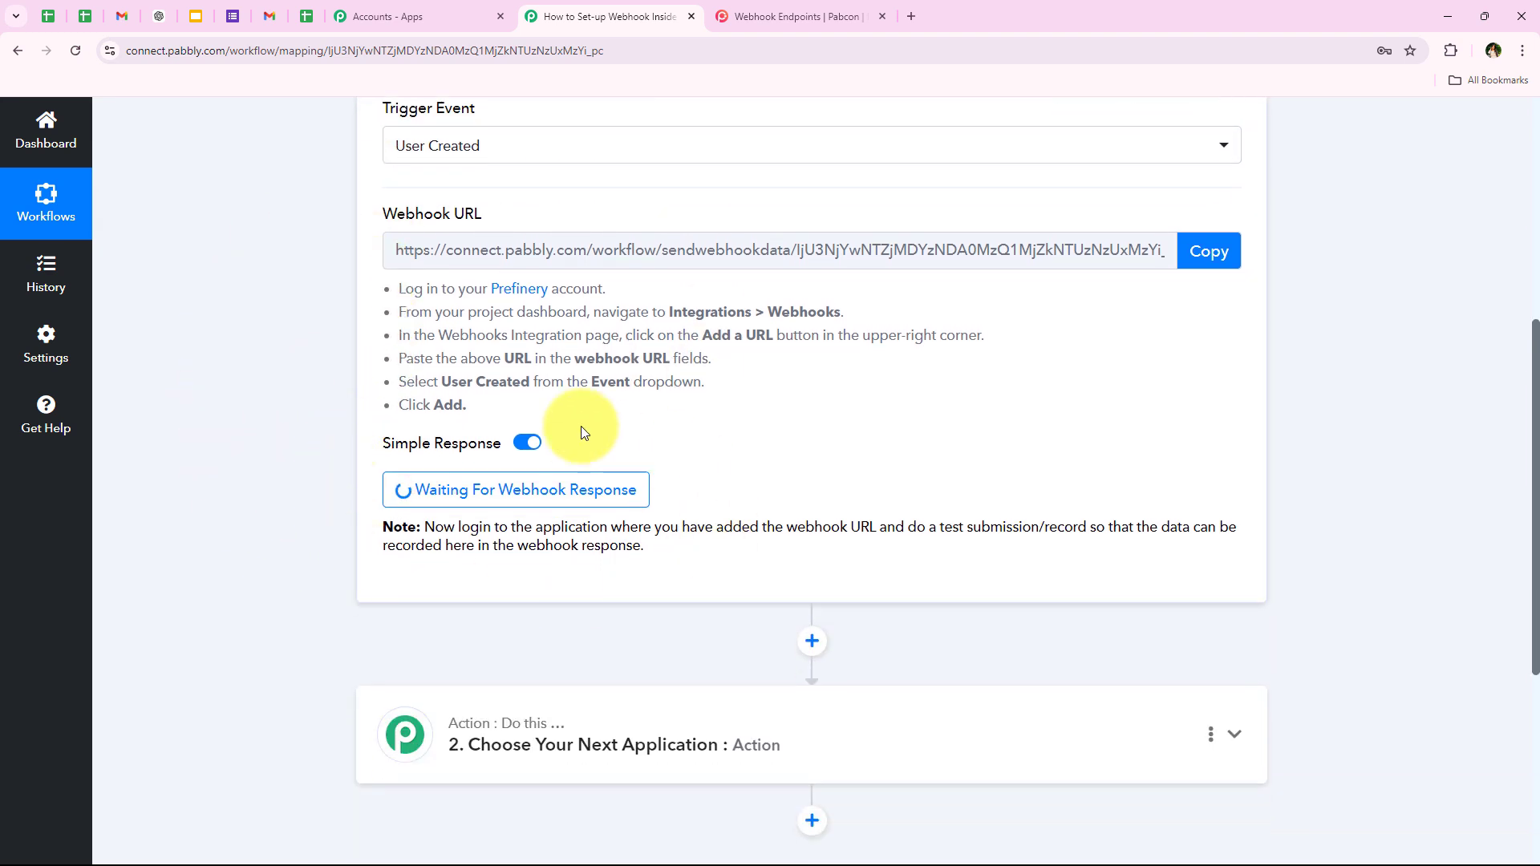
# - Switch to Prefinery, find the project's website address on its home page, and open that website's sign-up form
pyautogui.scroll(2, 244, 515)
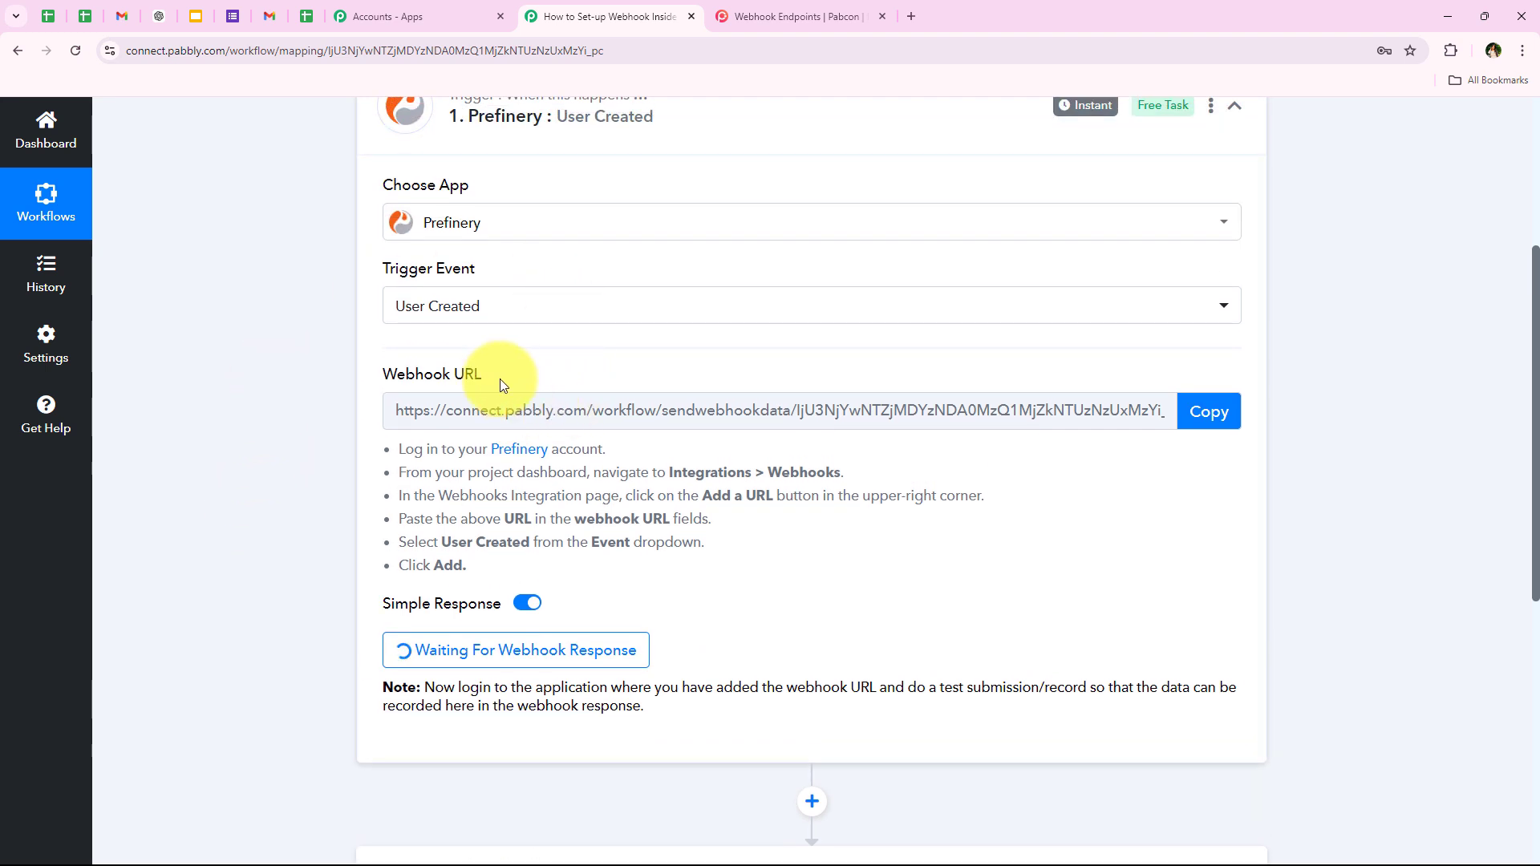
pyautogui.click(730, 14)
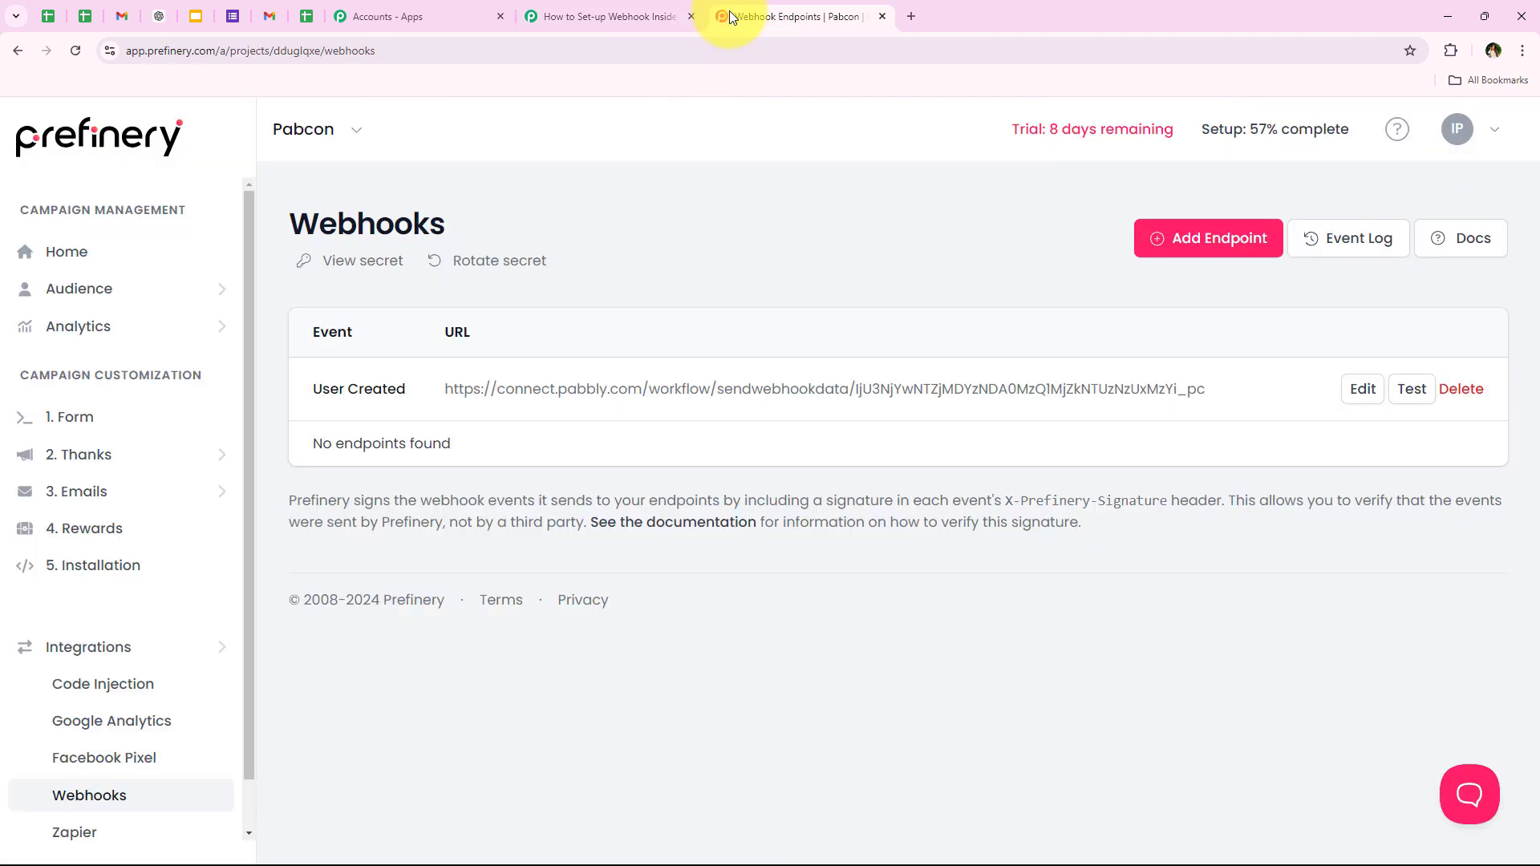
pyautogui.click(160, 255)
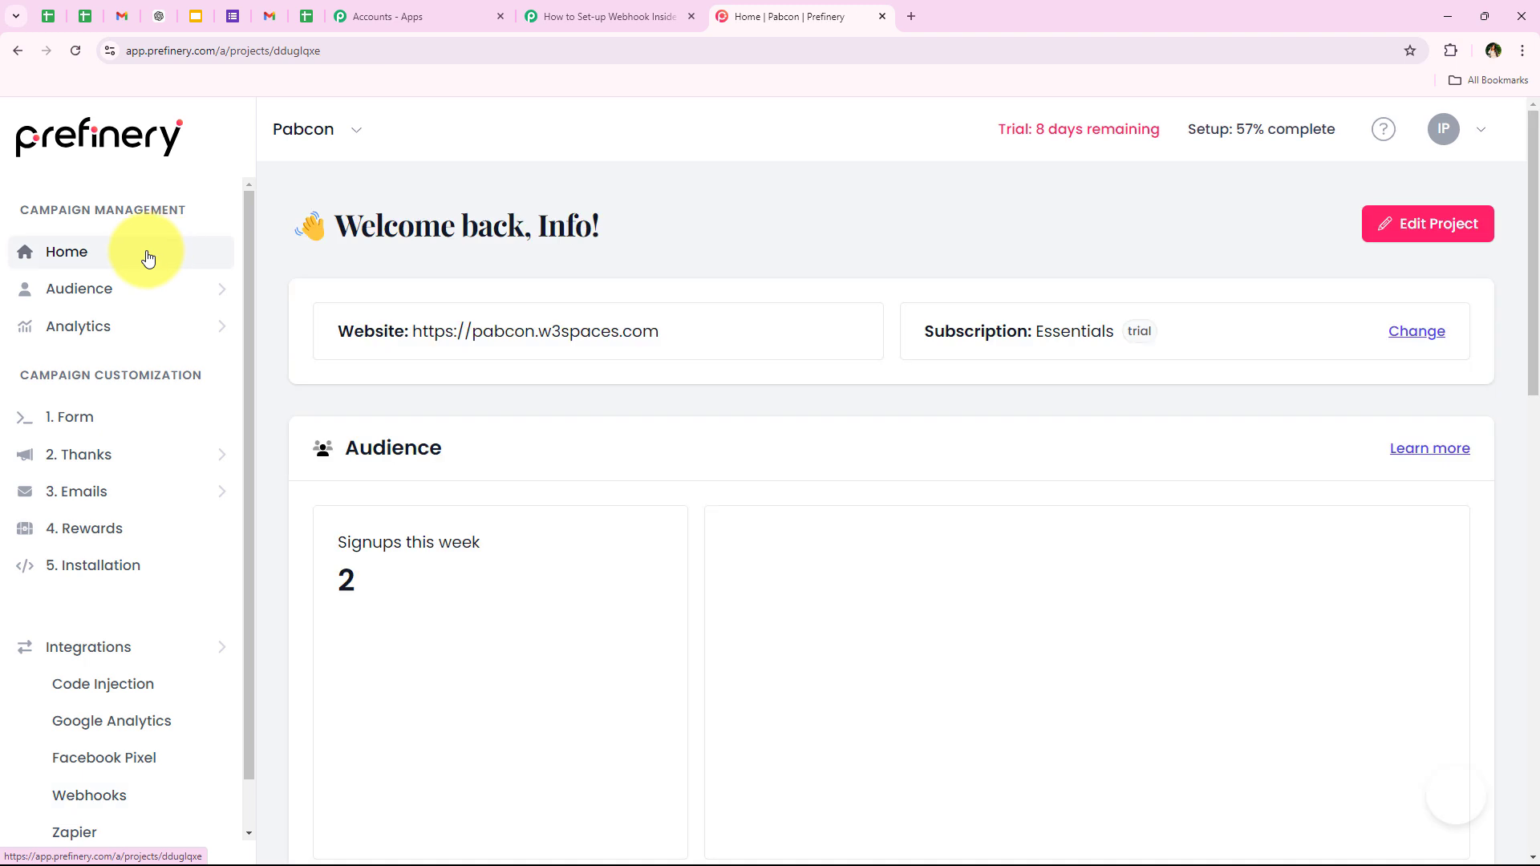
pyautogui.moveTo(416, 337); pyautogui.dragTo(963, 16)
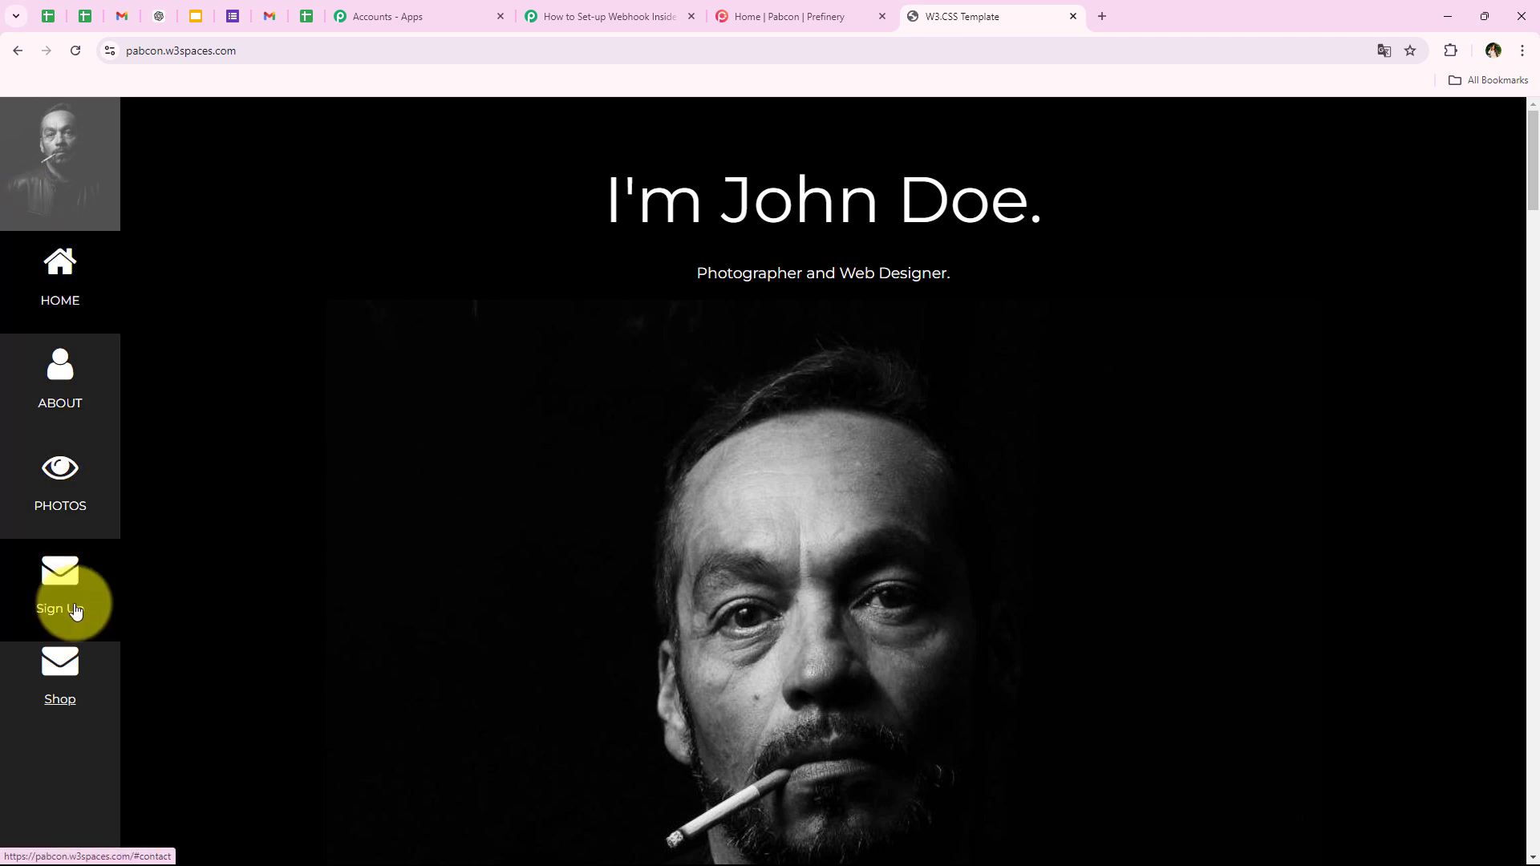
pyautogui.click(75, 611)
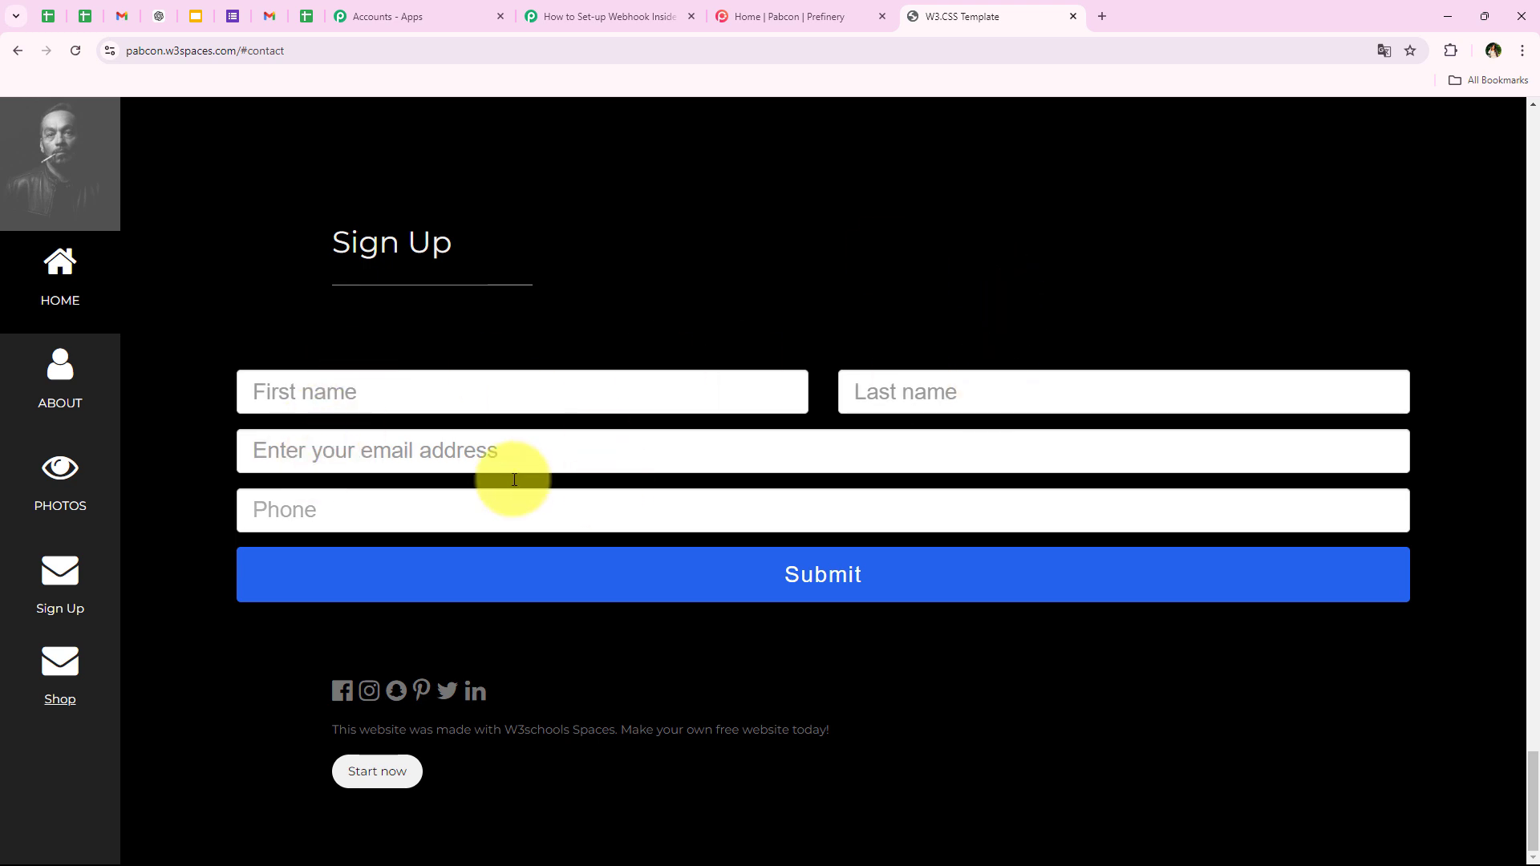
# - Fill the sign-up form with a saved test contact's name, email without its digits, and phone number, and submit it
pyautogui.click(324, 383)
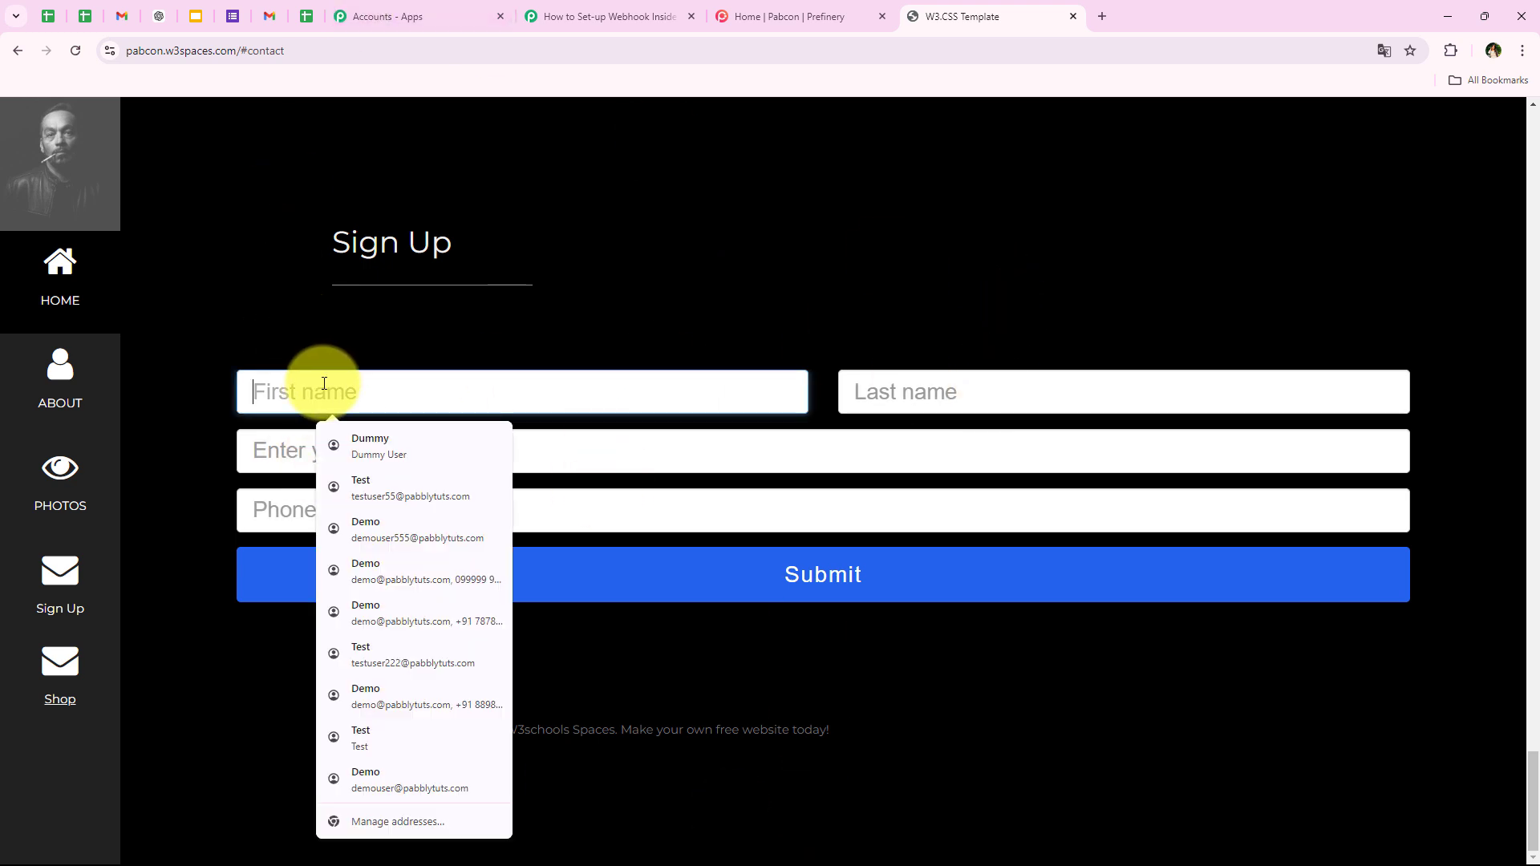
pyautogui.click(379, 487)
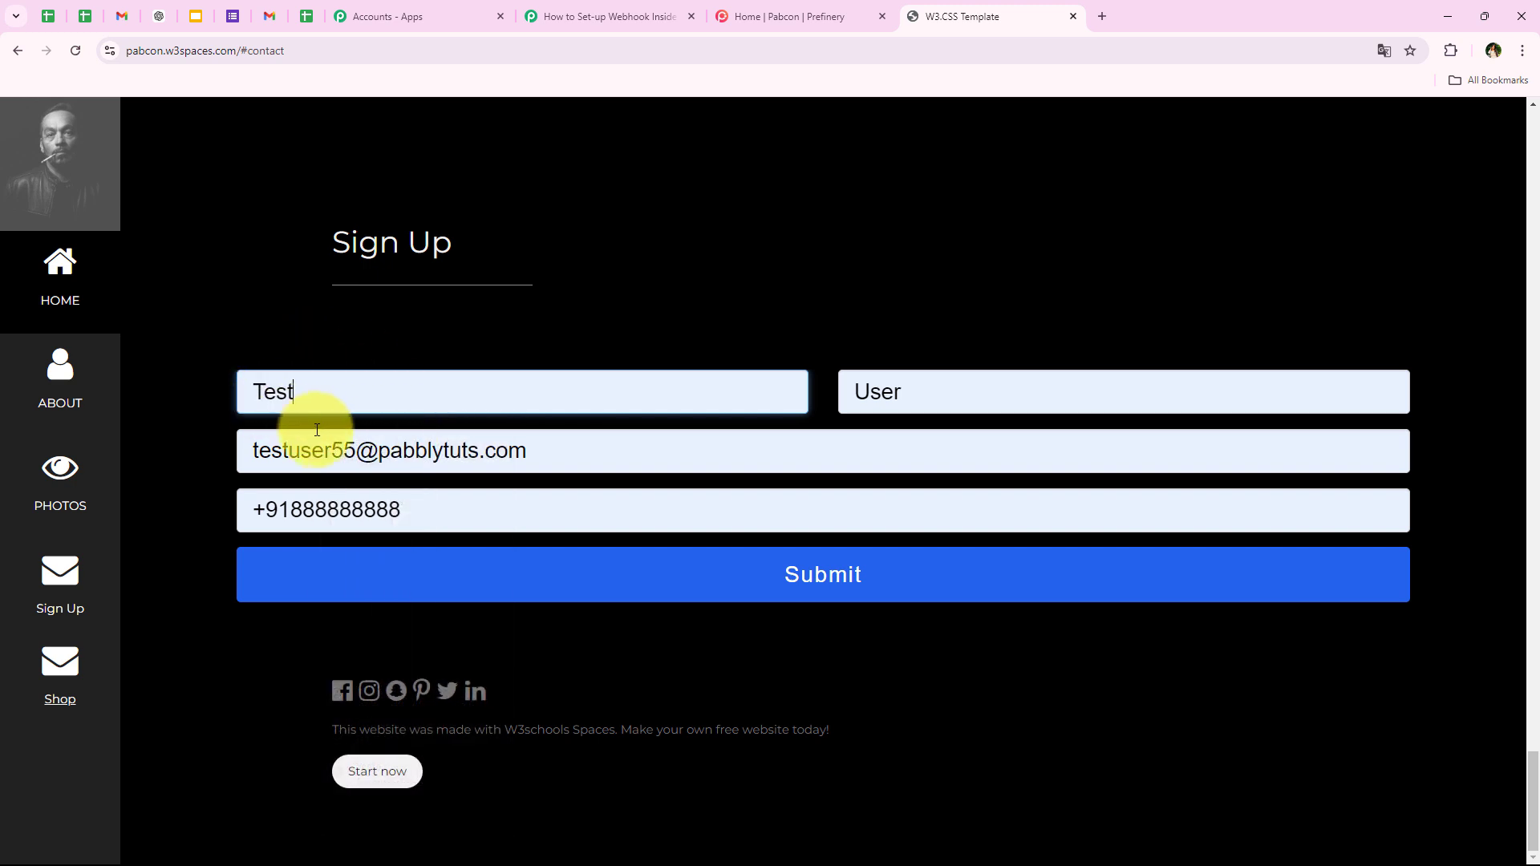
pyautogui.click(354, 451)
pyautogui.press('BackSpace')
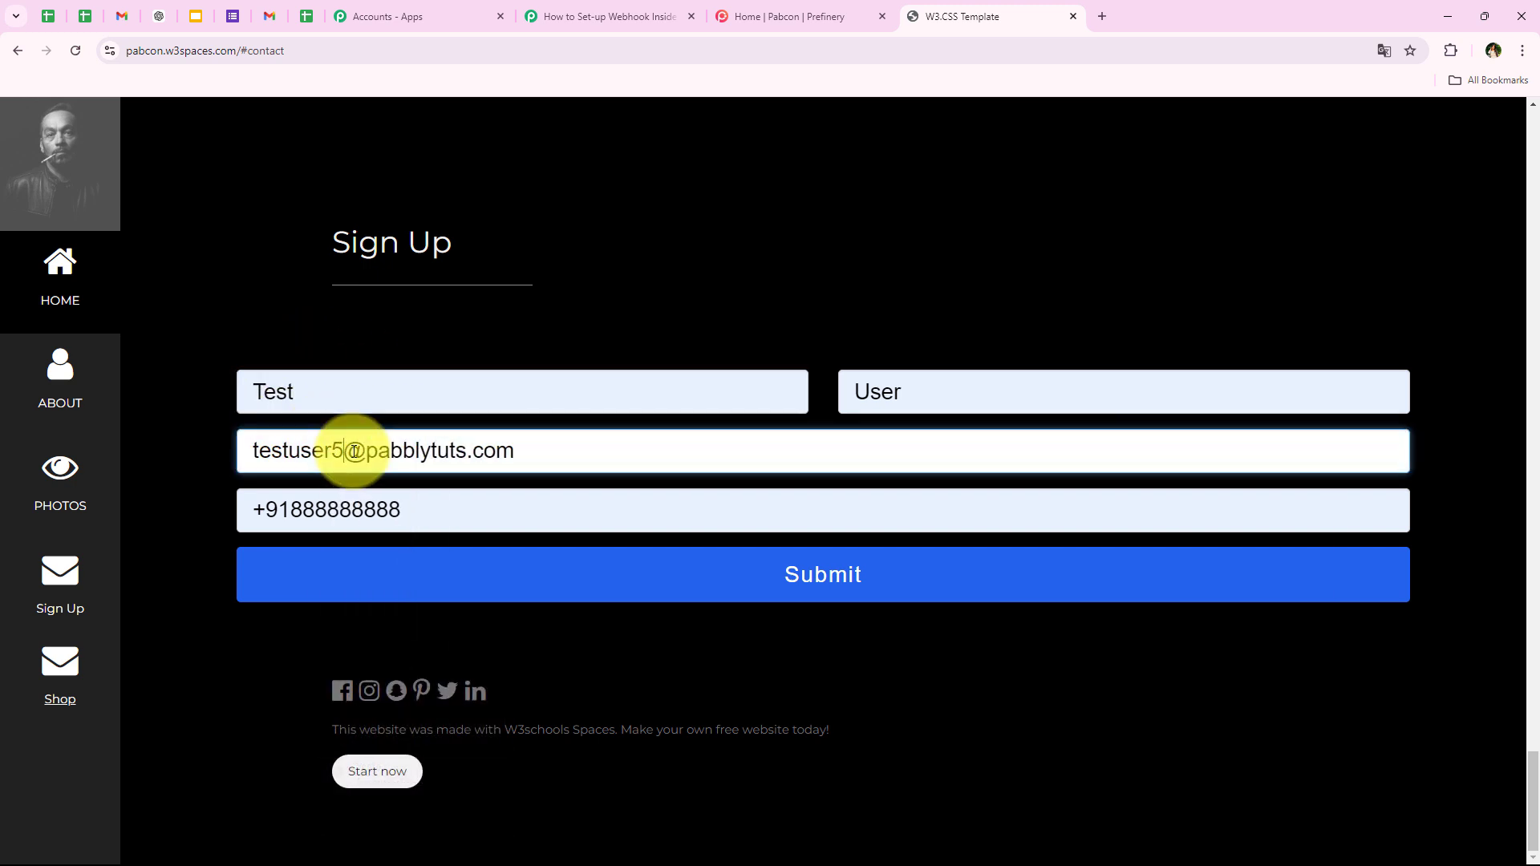
pyautogui.click(158, 454)
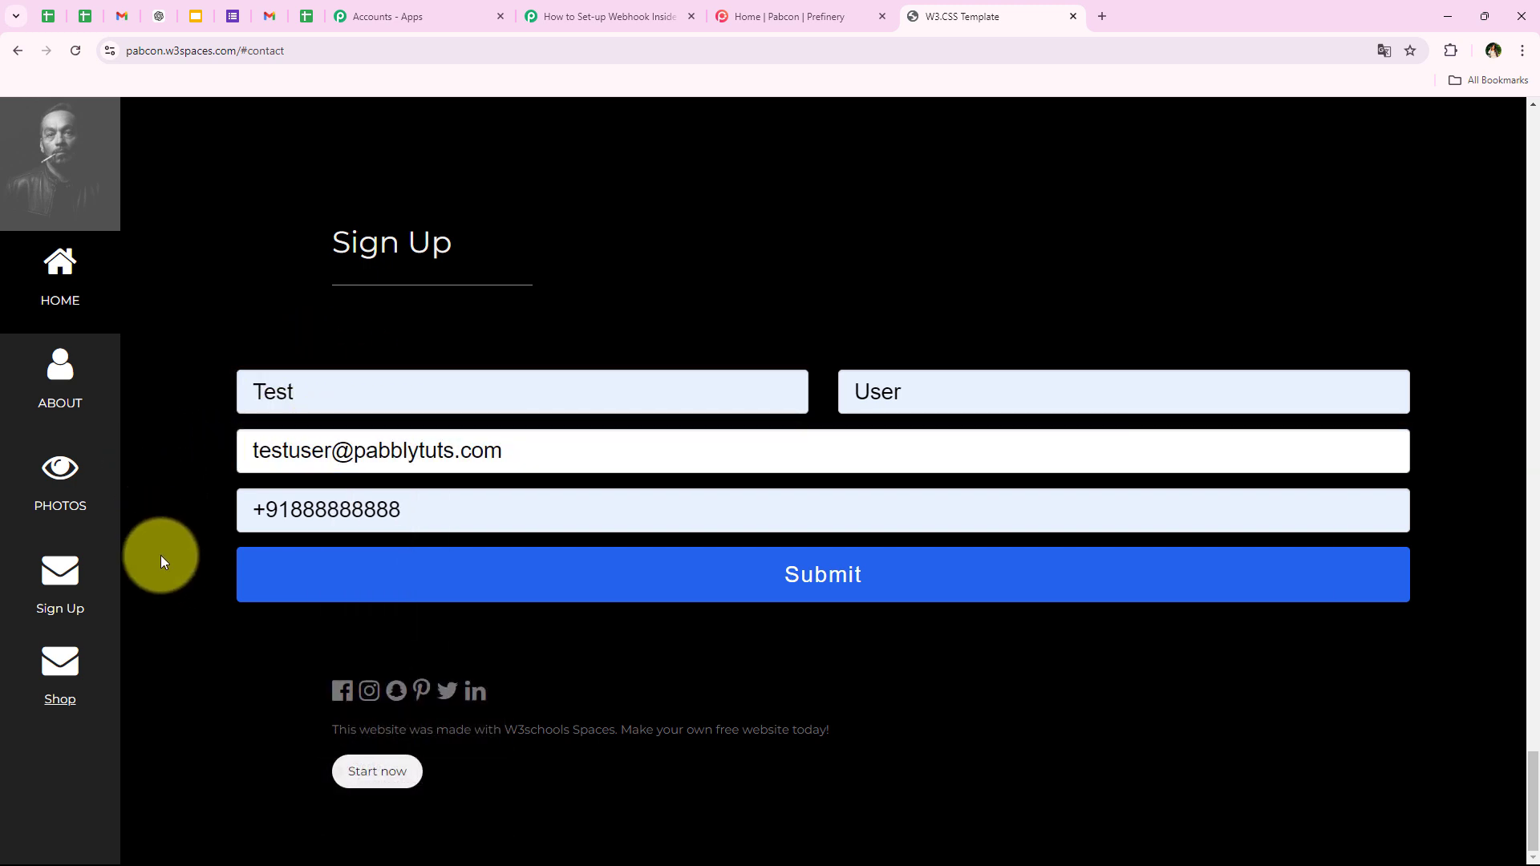
pyautogui.moveTo(475, 522); pyautogui.dragTo(64, 523)
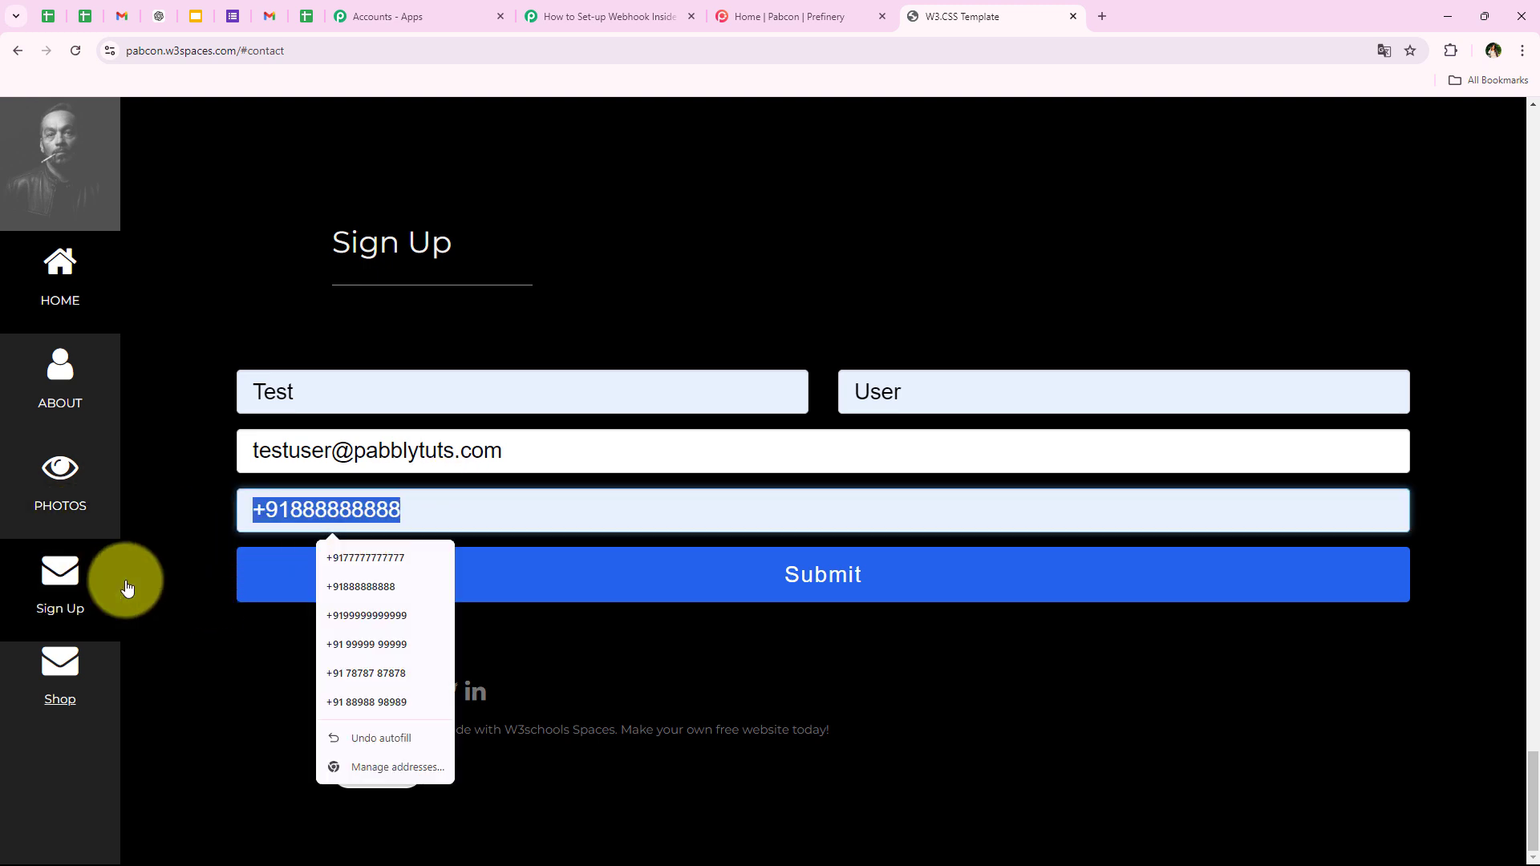
pyautogui.click(212, 691)
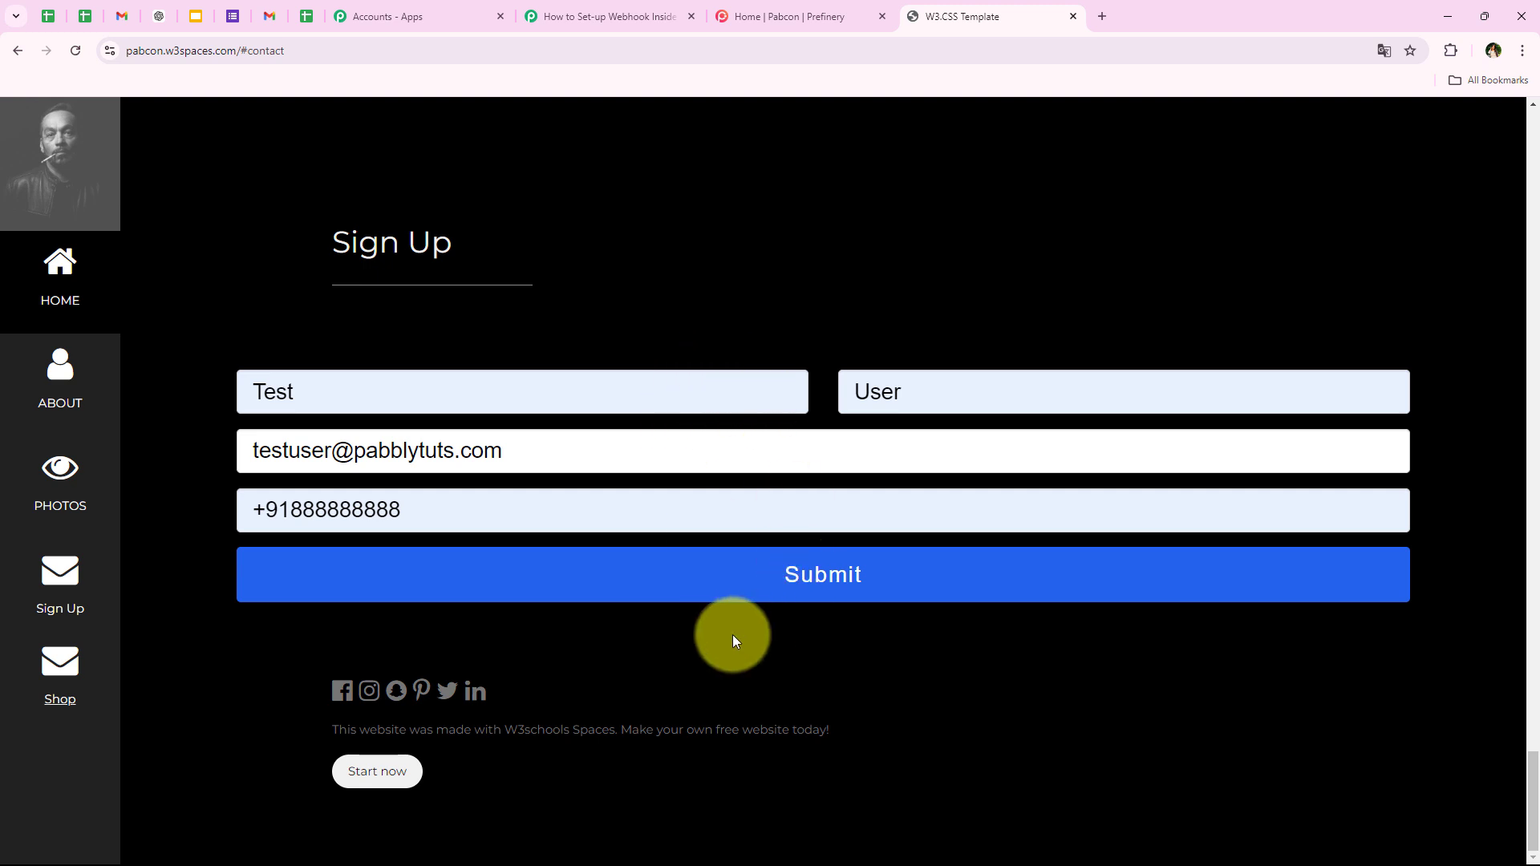
pyautogui.click(823, 602)
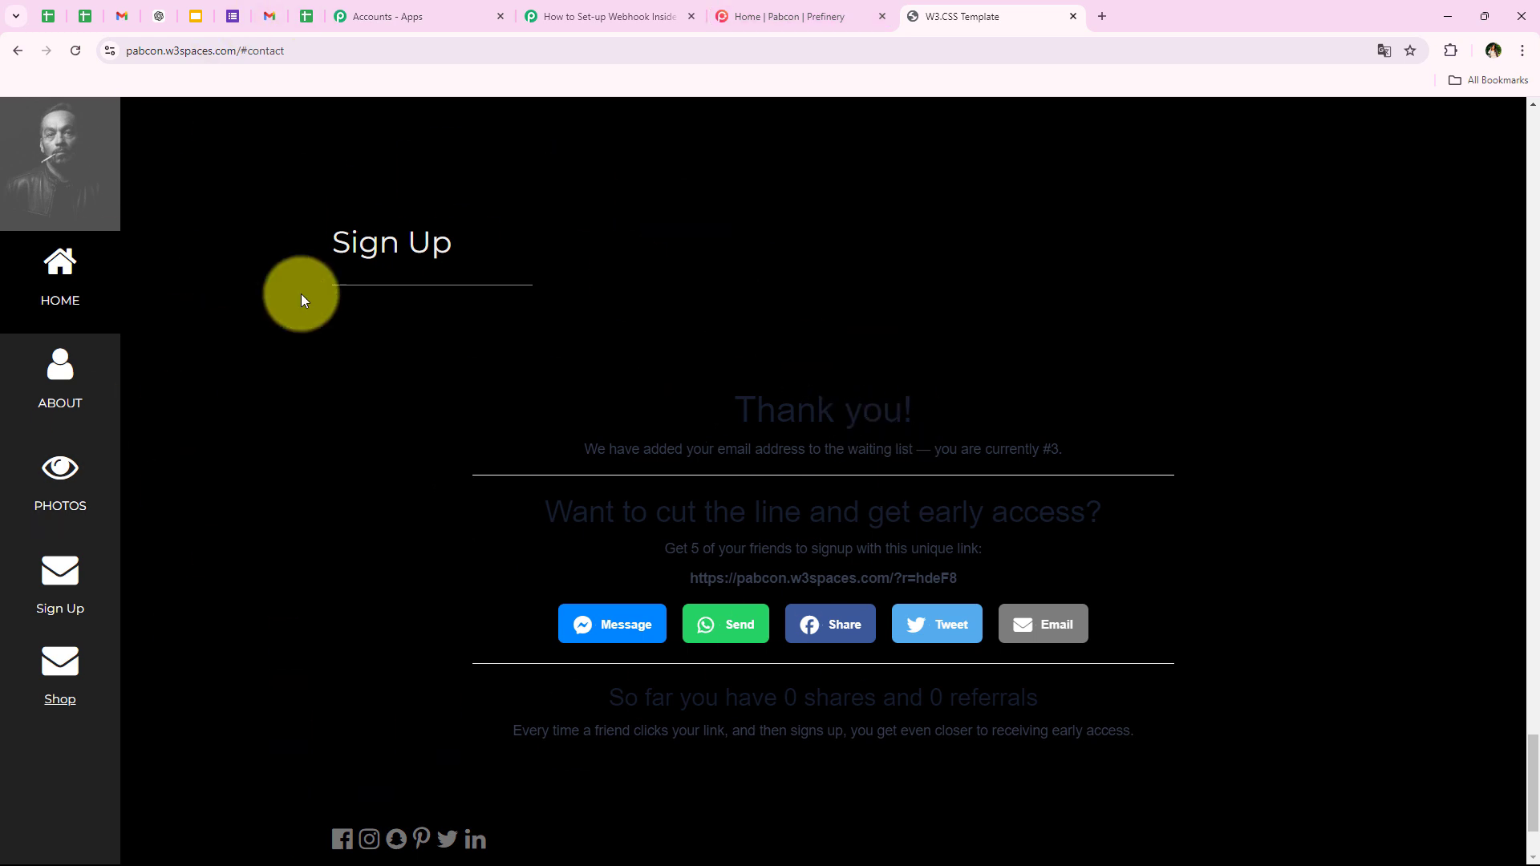
# - Switch to Prefinery and check the audience's full user list and waitlist for the test sign-up
pyautogui.click(729, 48)
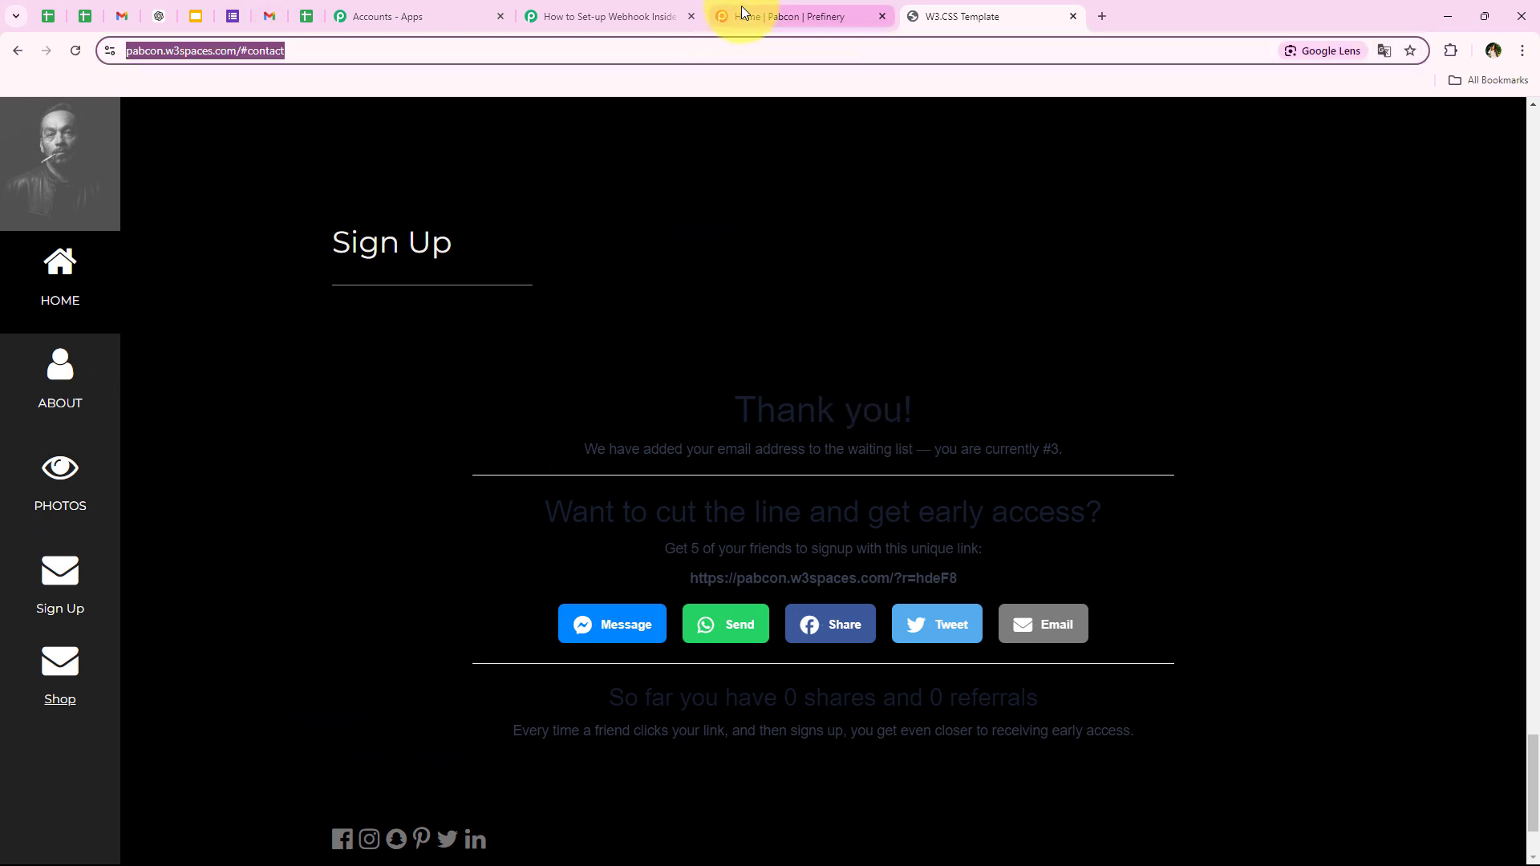
pyautogui.click(742, 13)
pyautogui.click(155, 298)
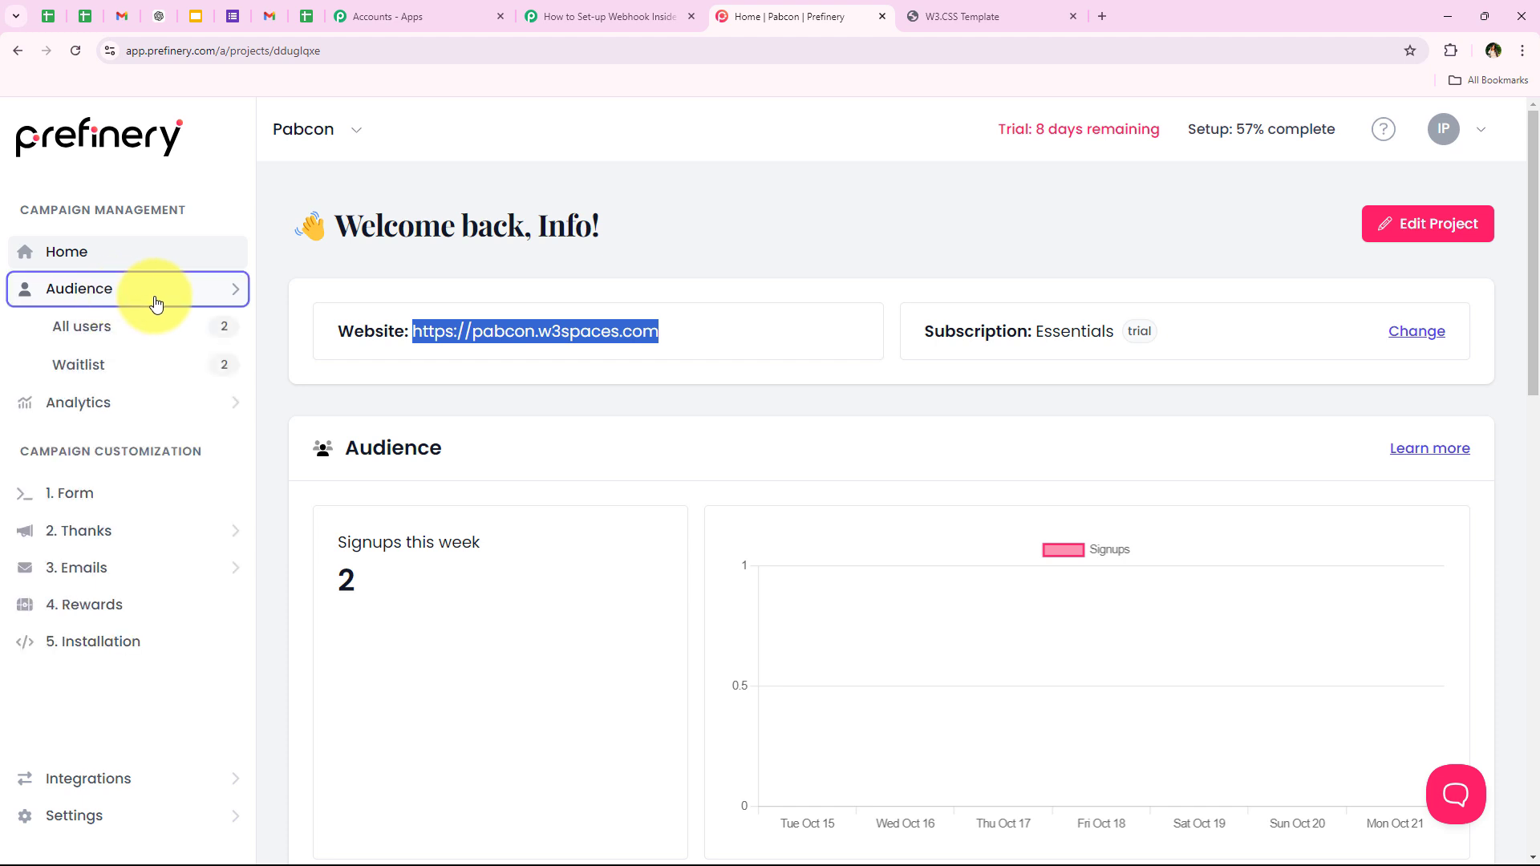
pyautogui.click(125, 336)
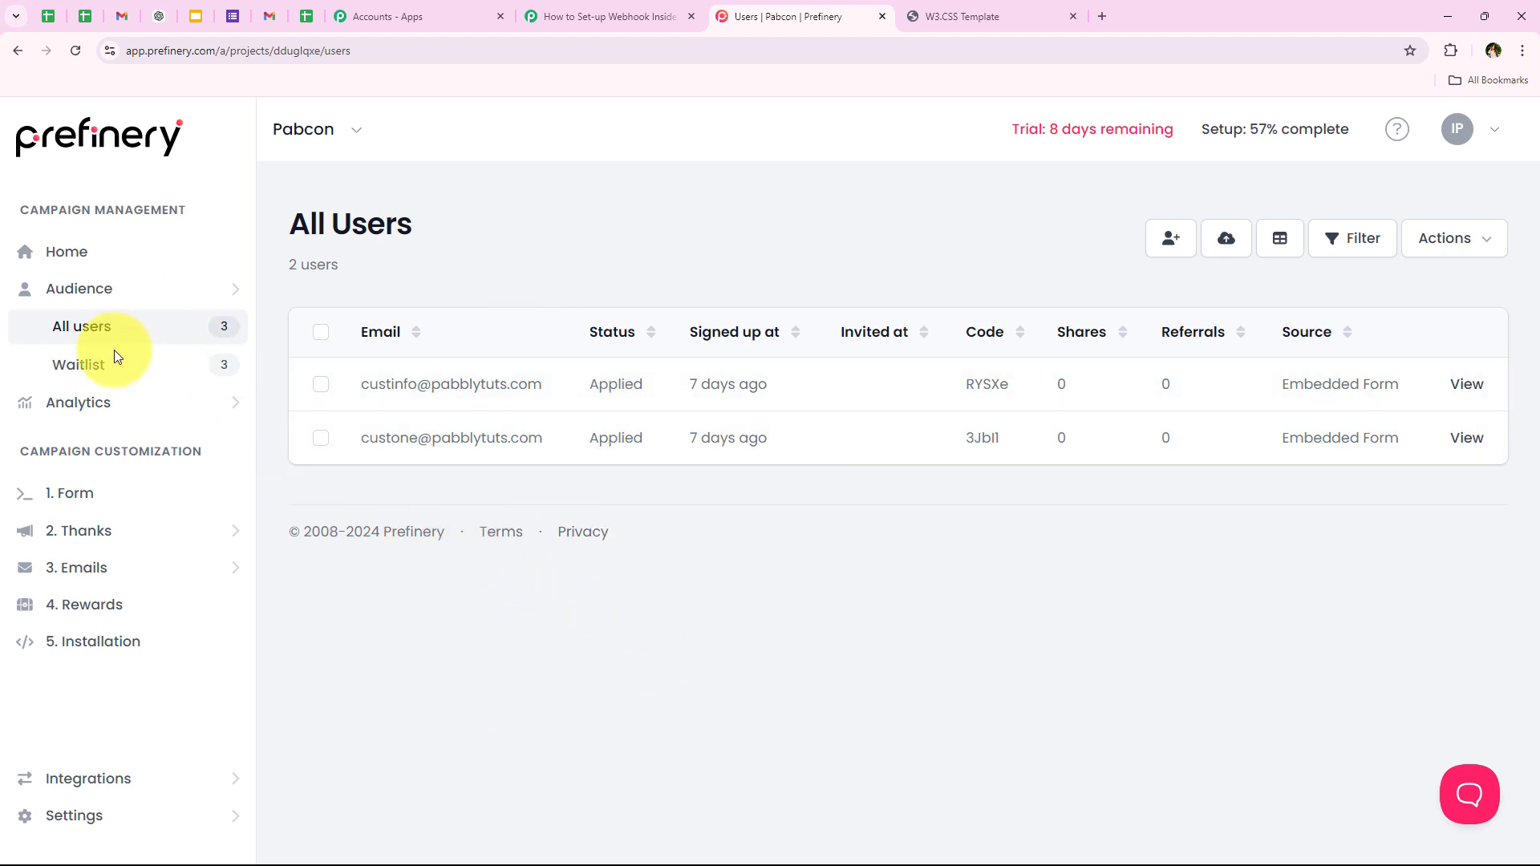
pyautogui.click(199, 357)
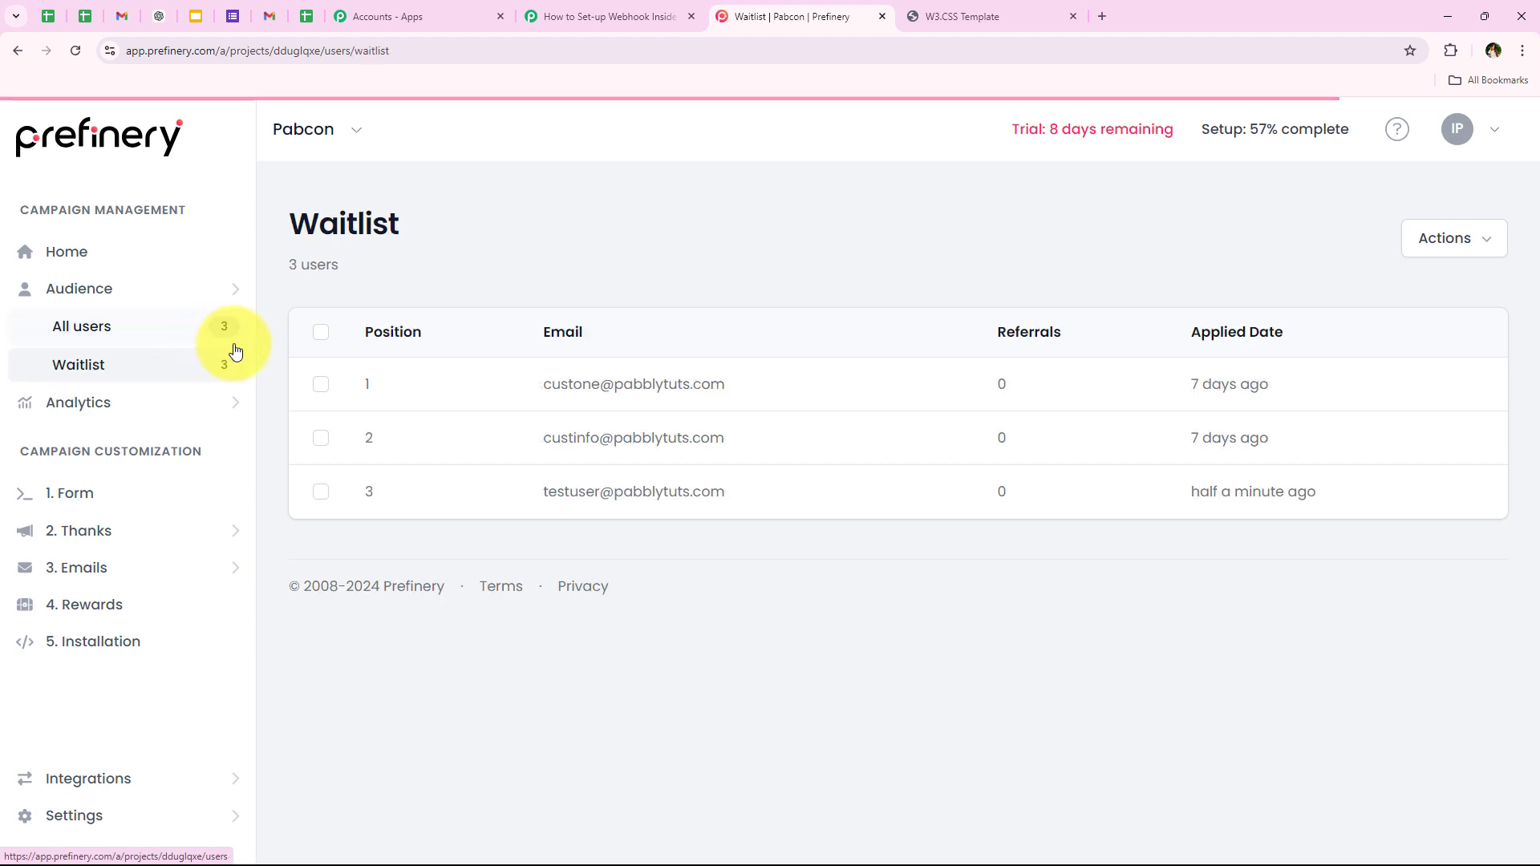
pyautogui.moveTo(537, 495); pyautogui.dragTo(609, 499)
pyautogui.click(760, 503)
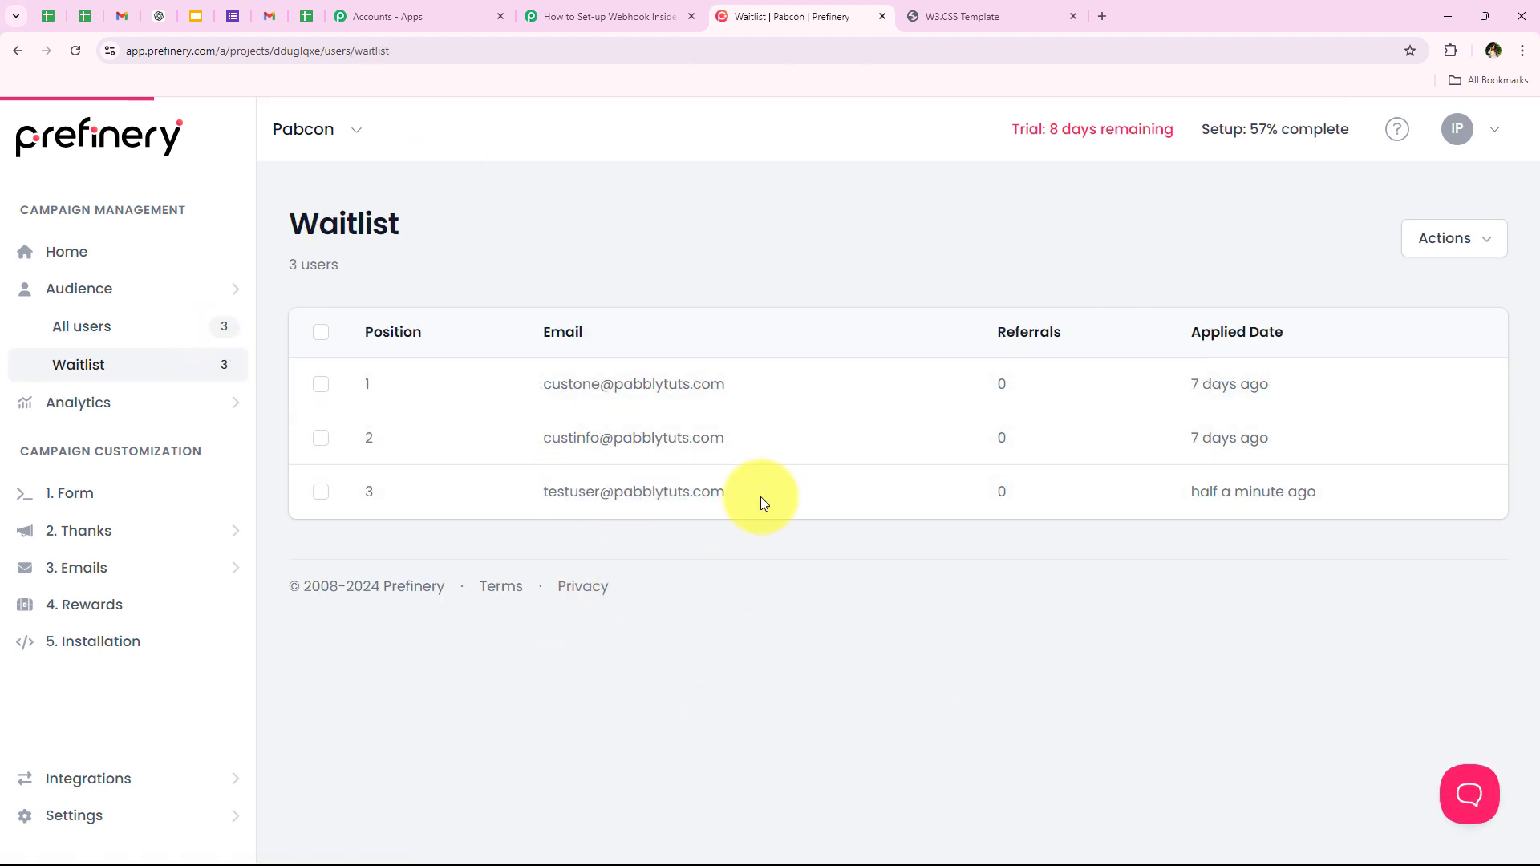
# - Open the test sign-up's profile from the All Users list and review its contact details
pyautogui.click(98, 366)
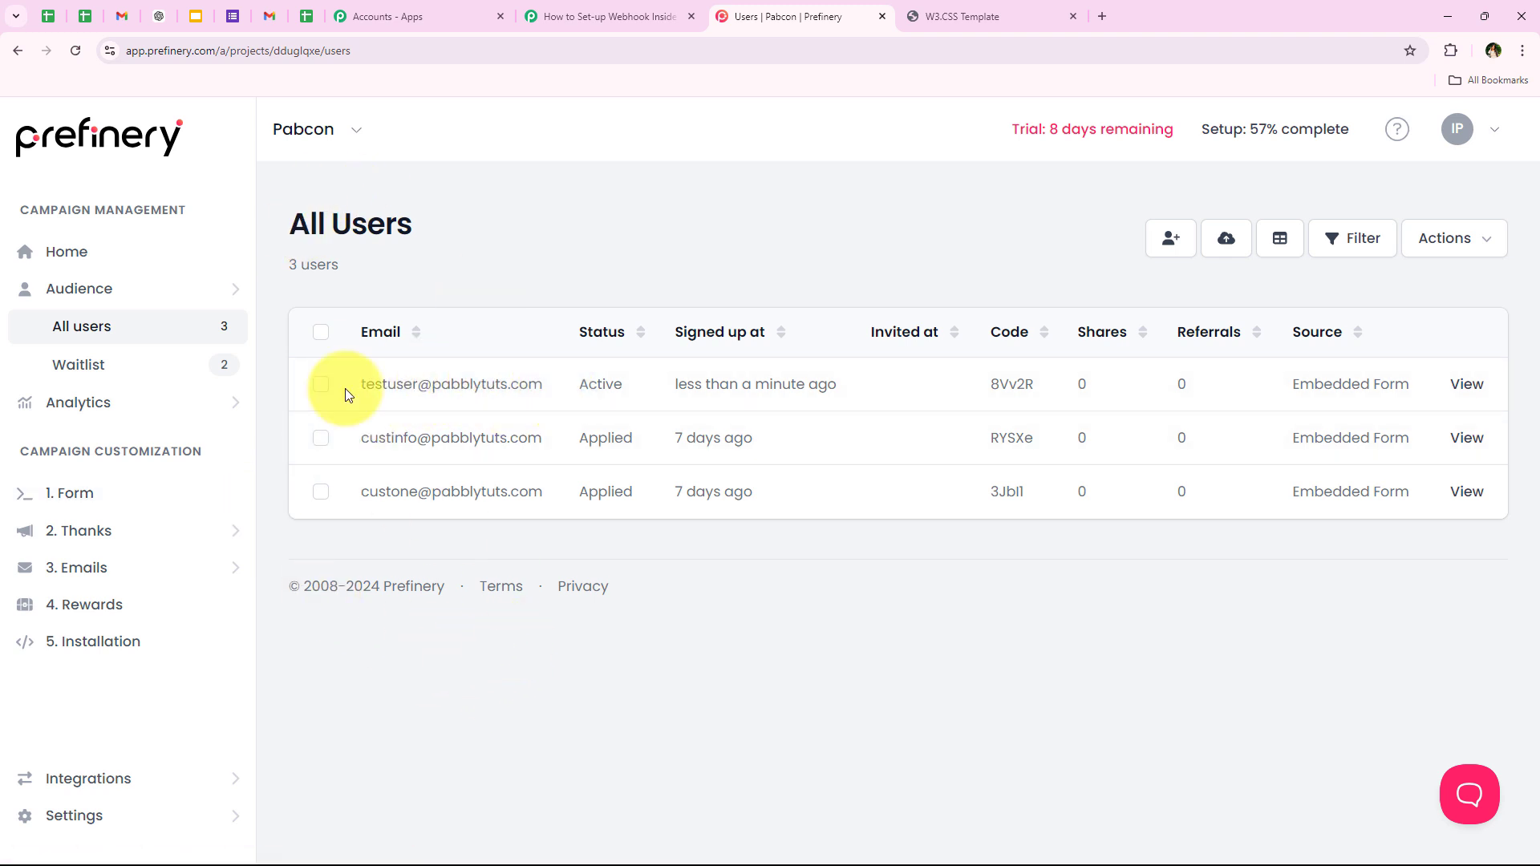
pyautogui.moveTo(296, 231); pyautogui.dragTo(437, 227)
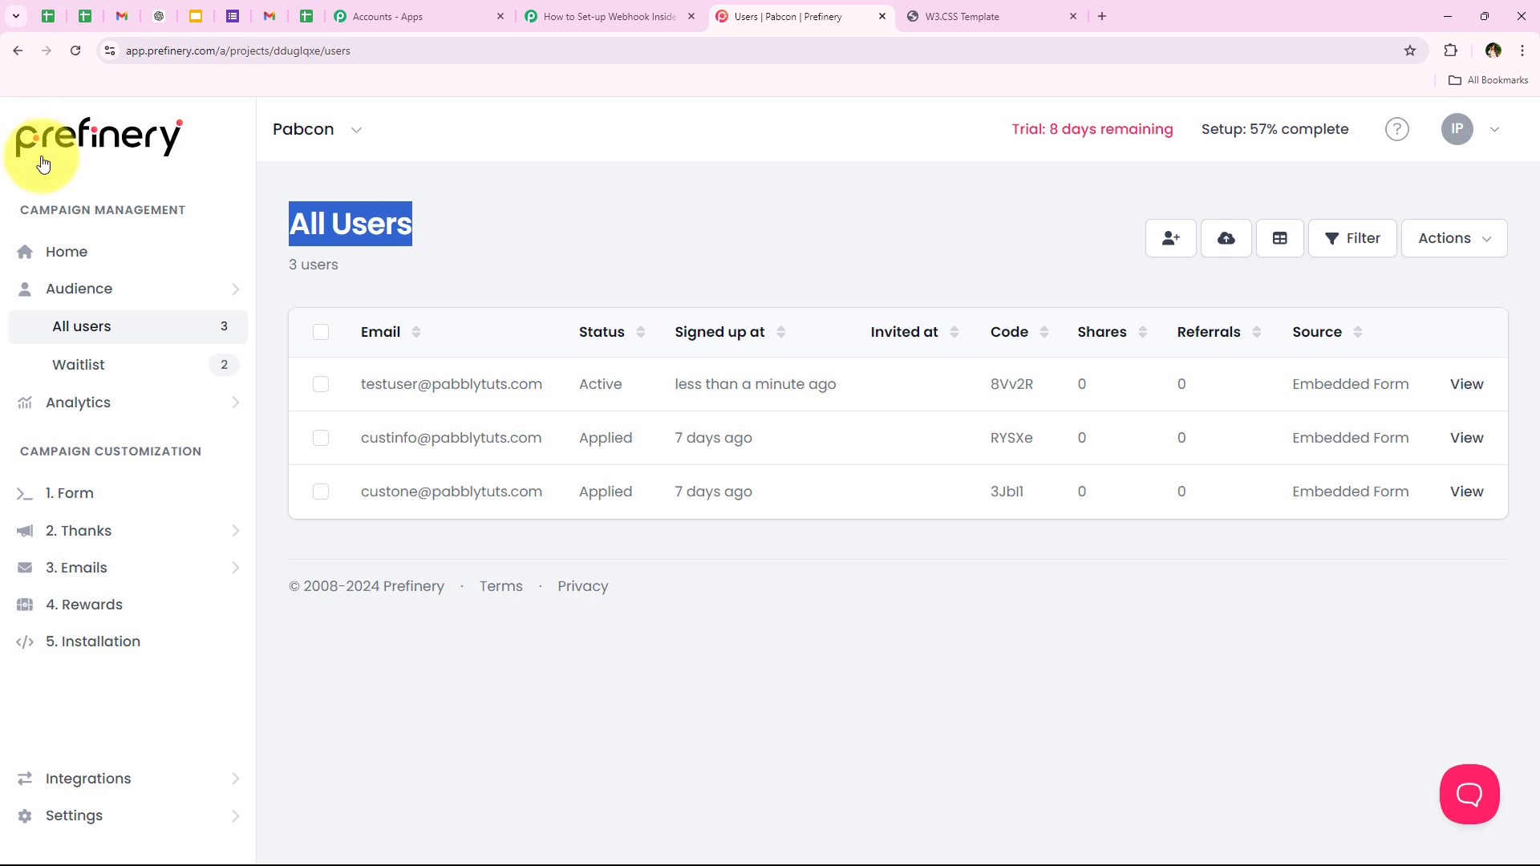
pyautogui.click(628, 223)
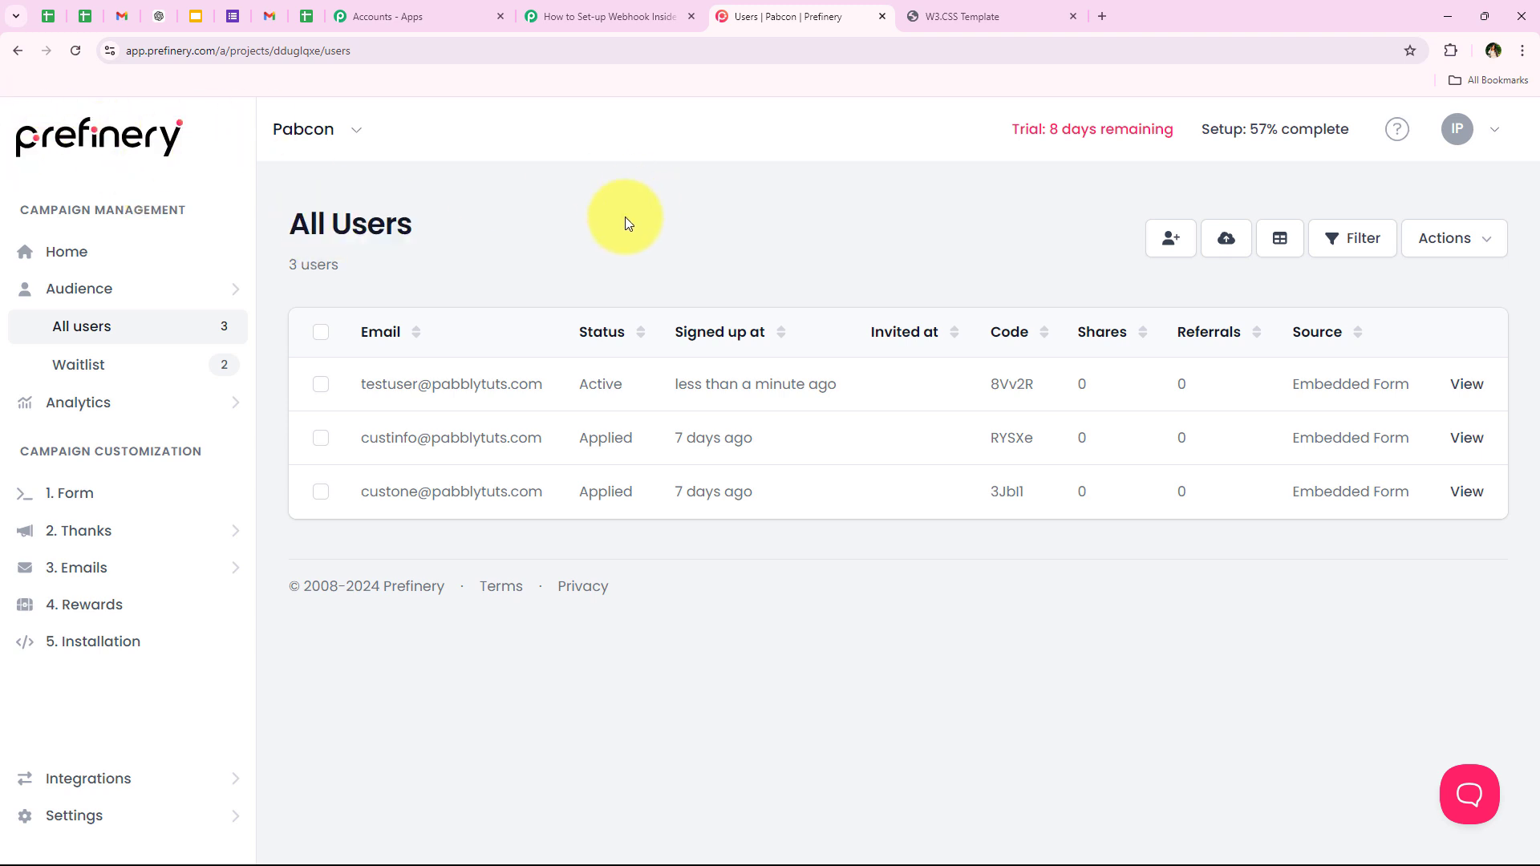
pyautogui.click(479, 393)
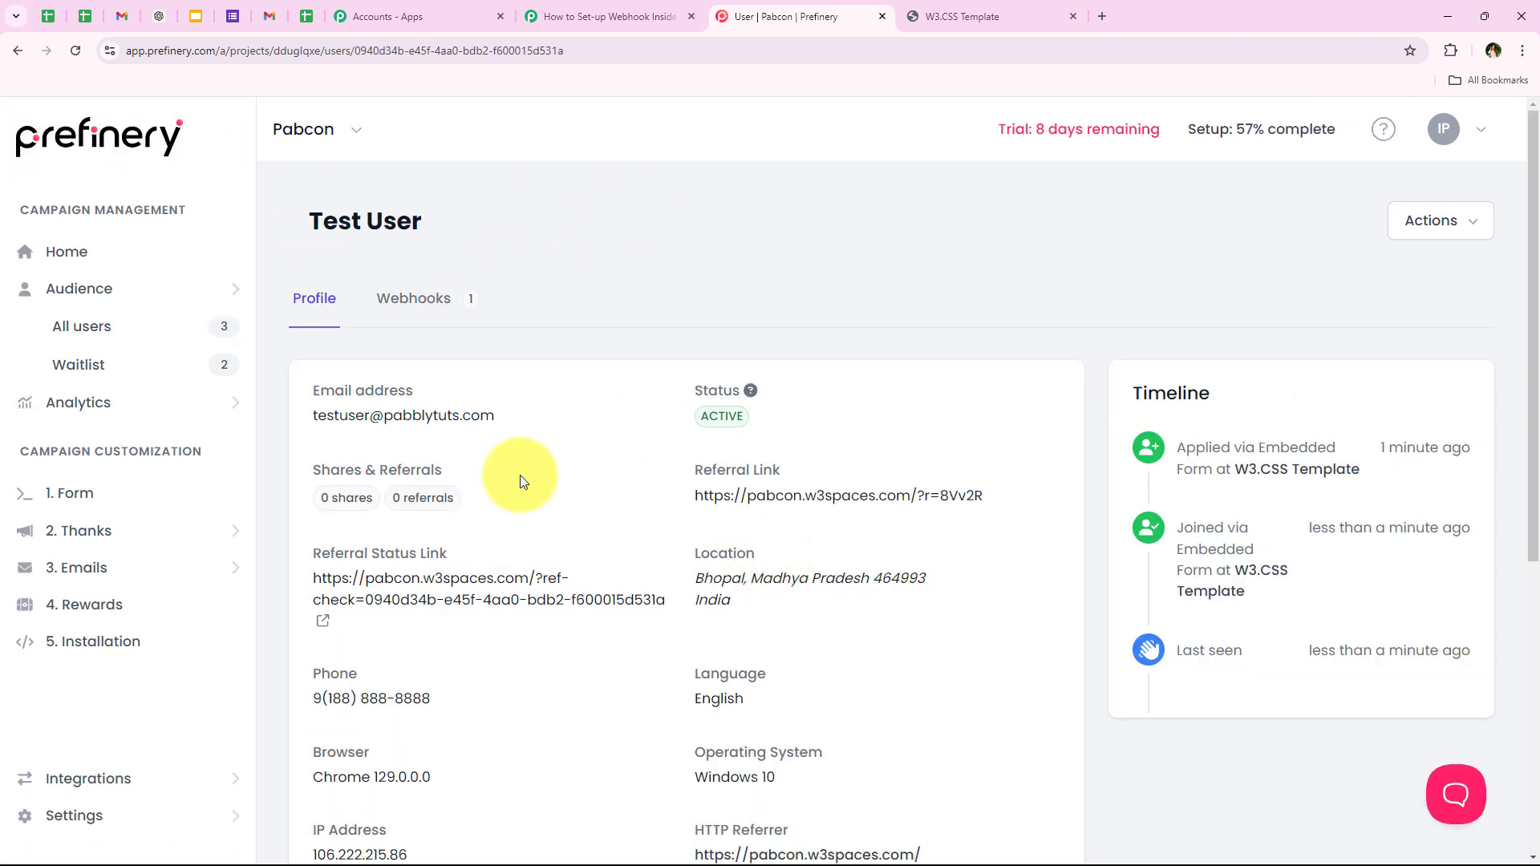
pyautogui.hotkey('ctrl', 'a')
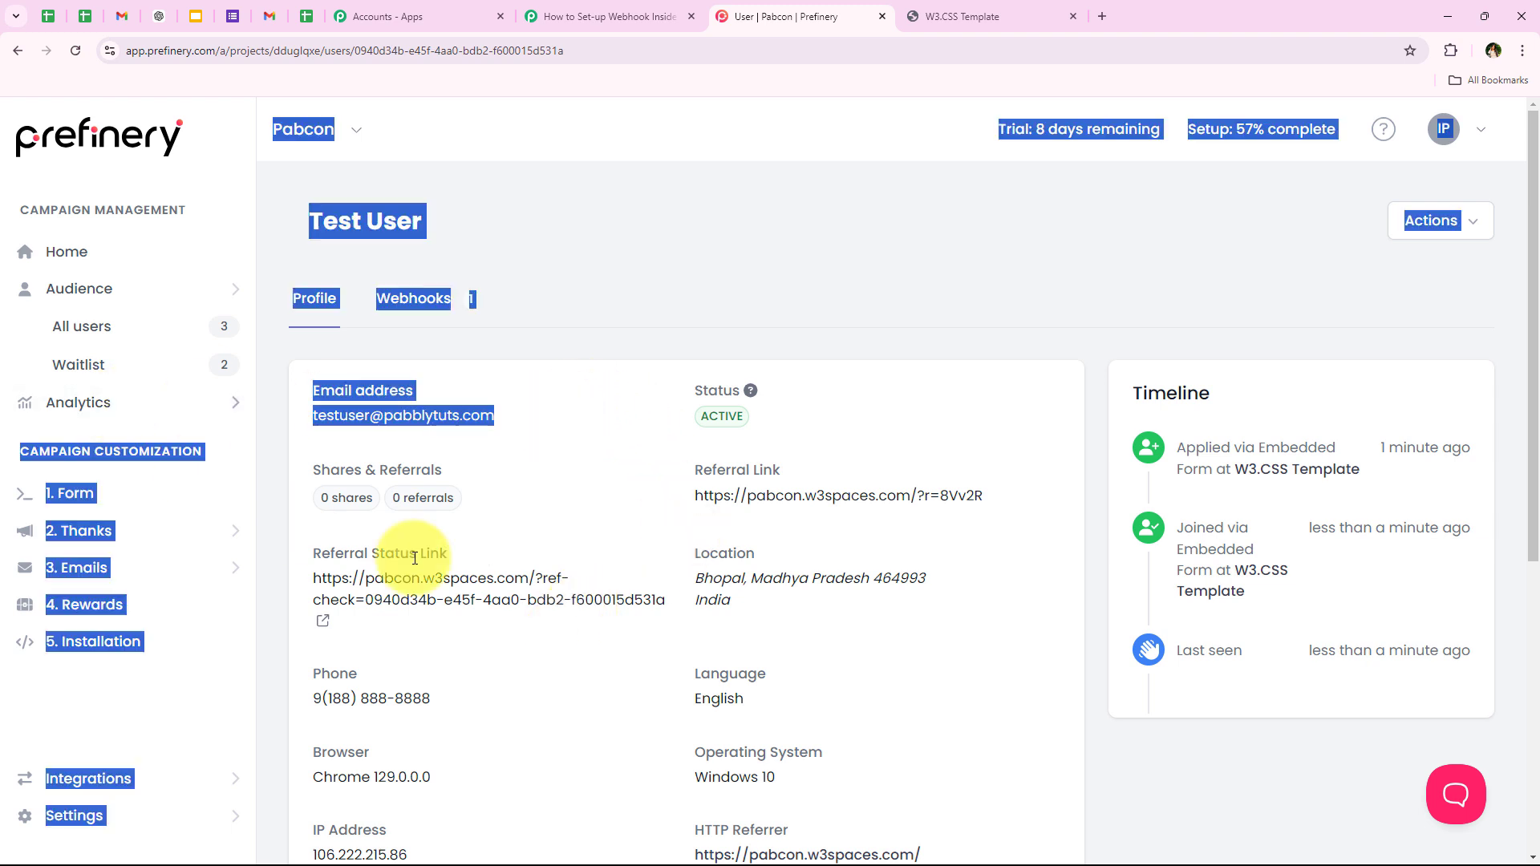
pyautogui.click(551, 710)
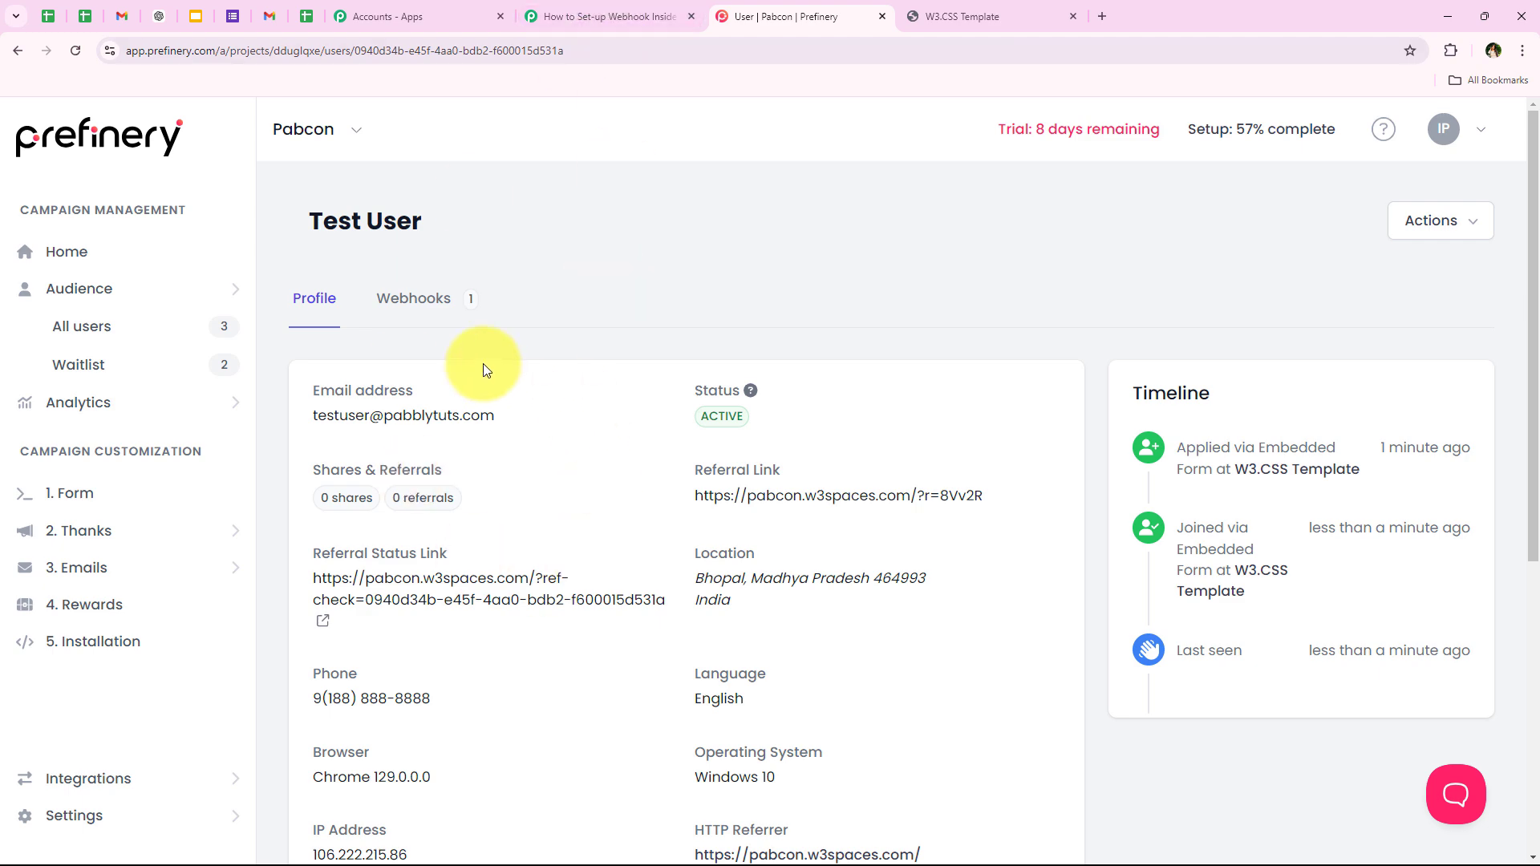
# - Switch to the Pabbly Connect workflow and look through the webhook response received from Prefinery
pyautogui.click(580, 18)
pyautogui.scroll(-3, 216, 511)
pyautogui.scroll(-2, 216, 512)
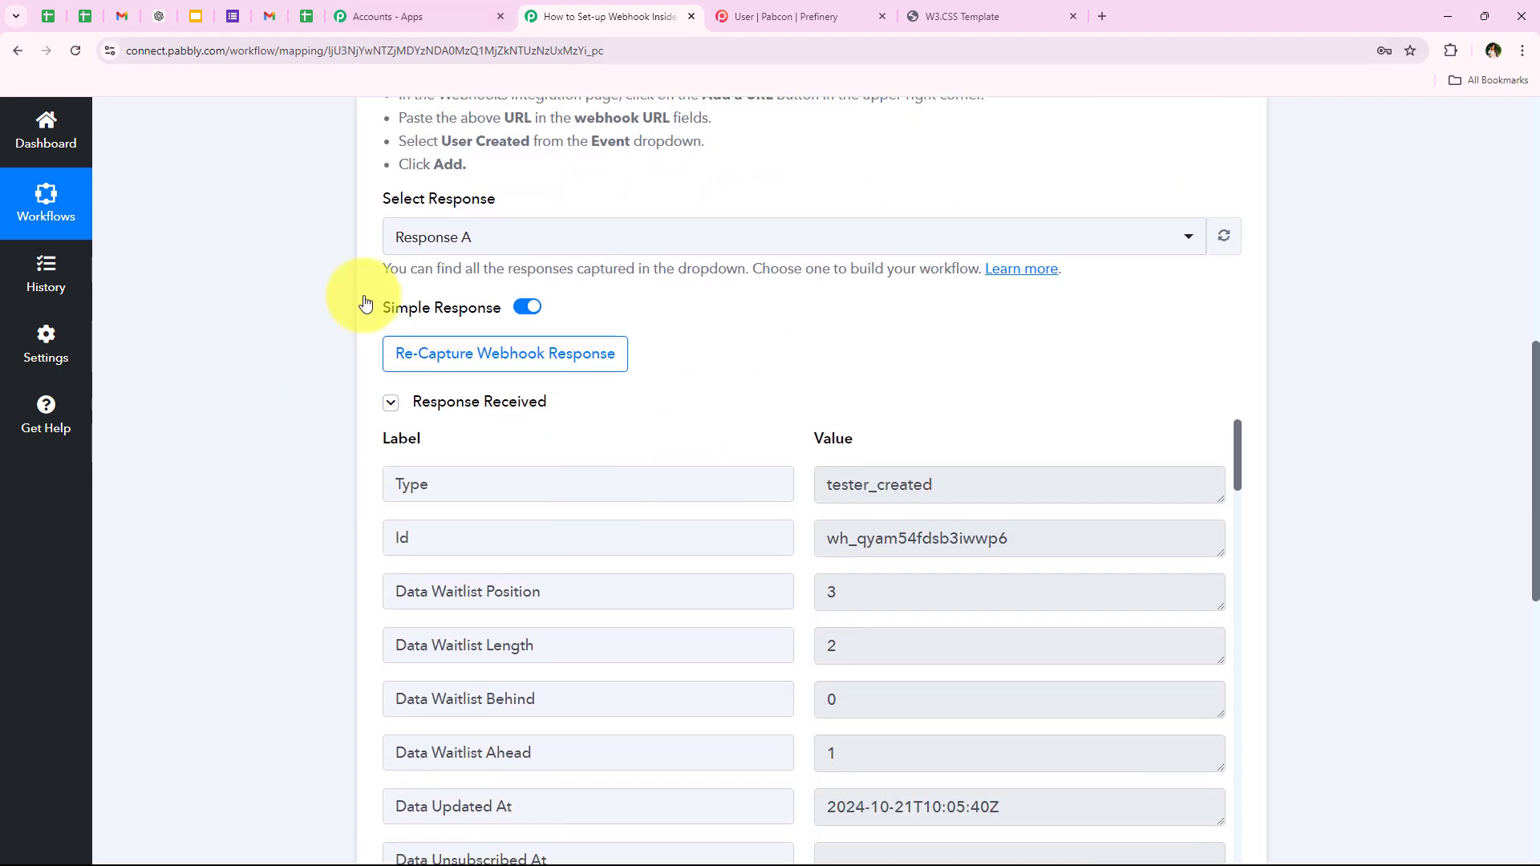
pyautogui.scroll(-6, 936, 543)
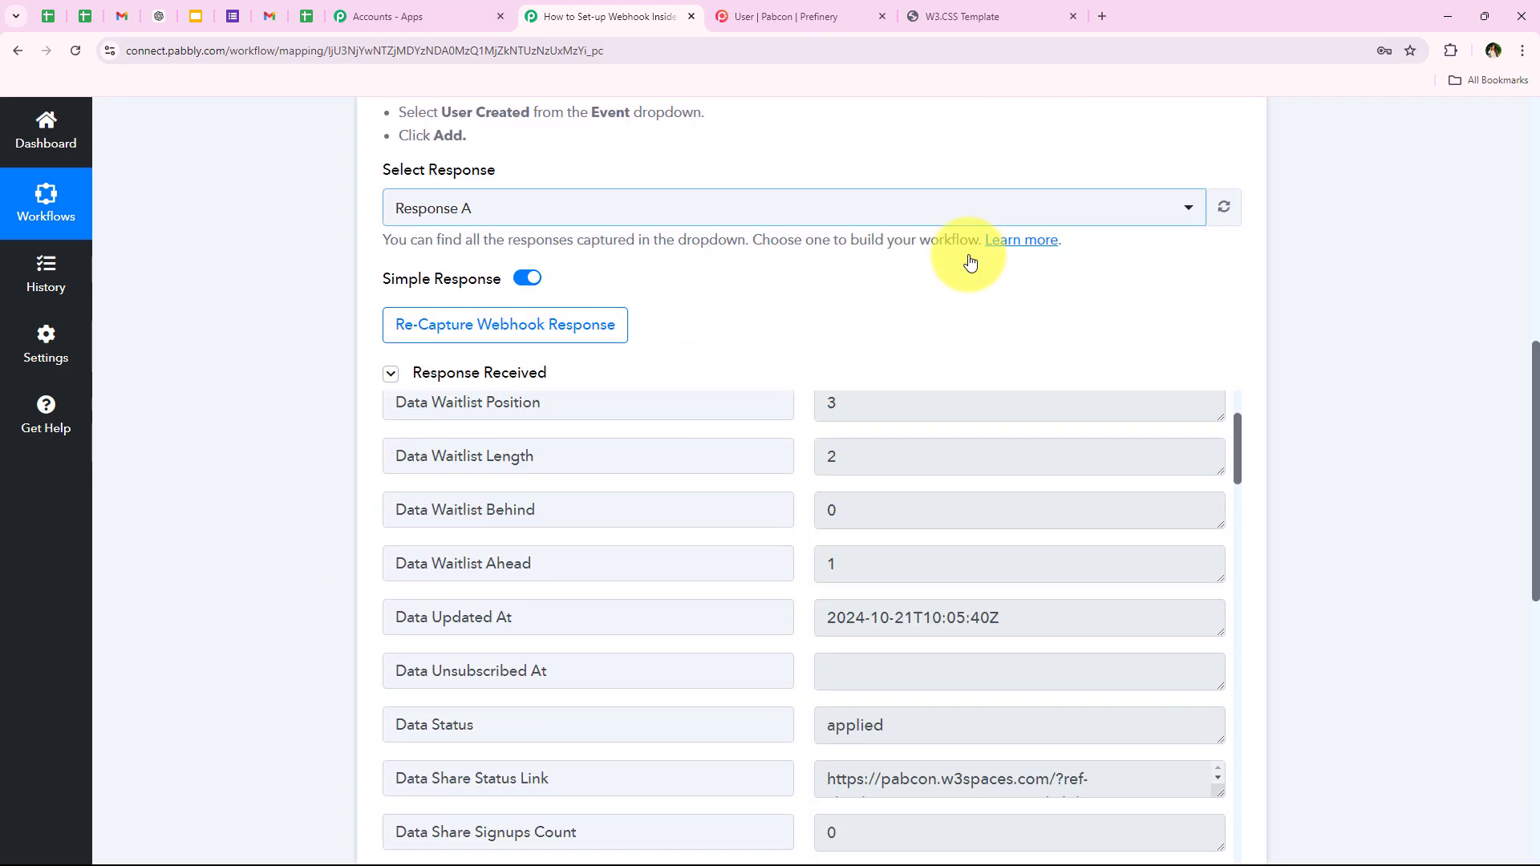
pyautogui.scroll(-10, 922, 429)
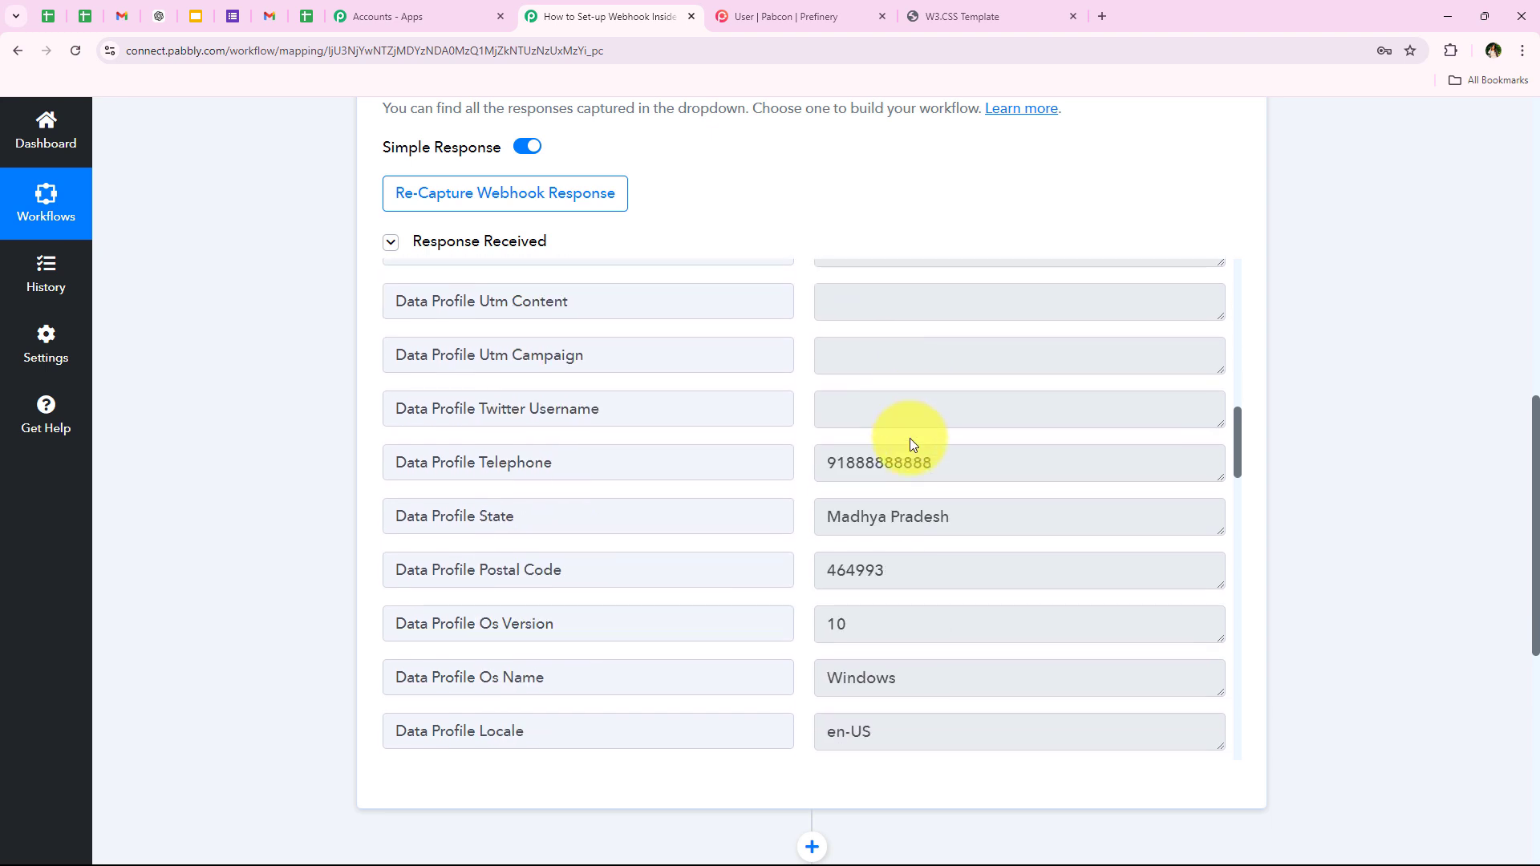
pyautogui.scroll(-5, 890, 453)
# - Check the telephone, city and email fields in the received response against the test sign-up's details
pyautogui.scroll(7, 888, 452)
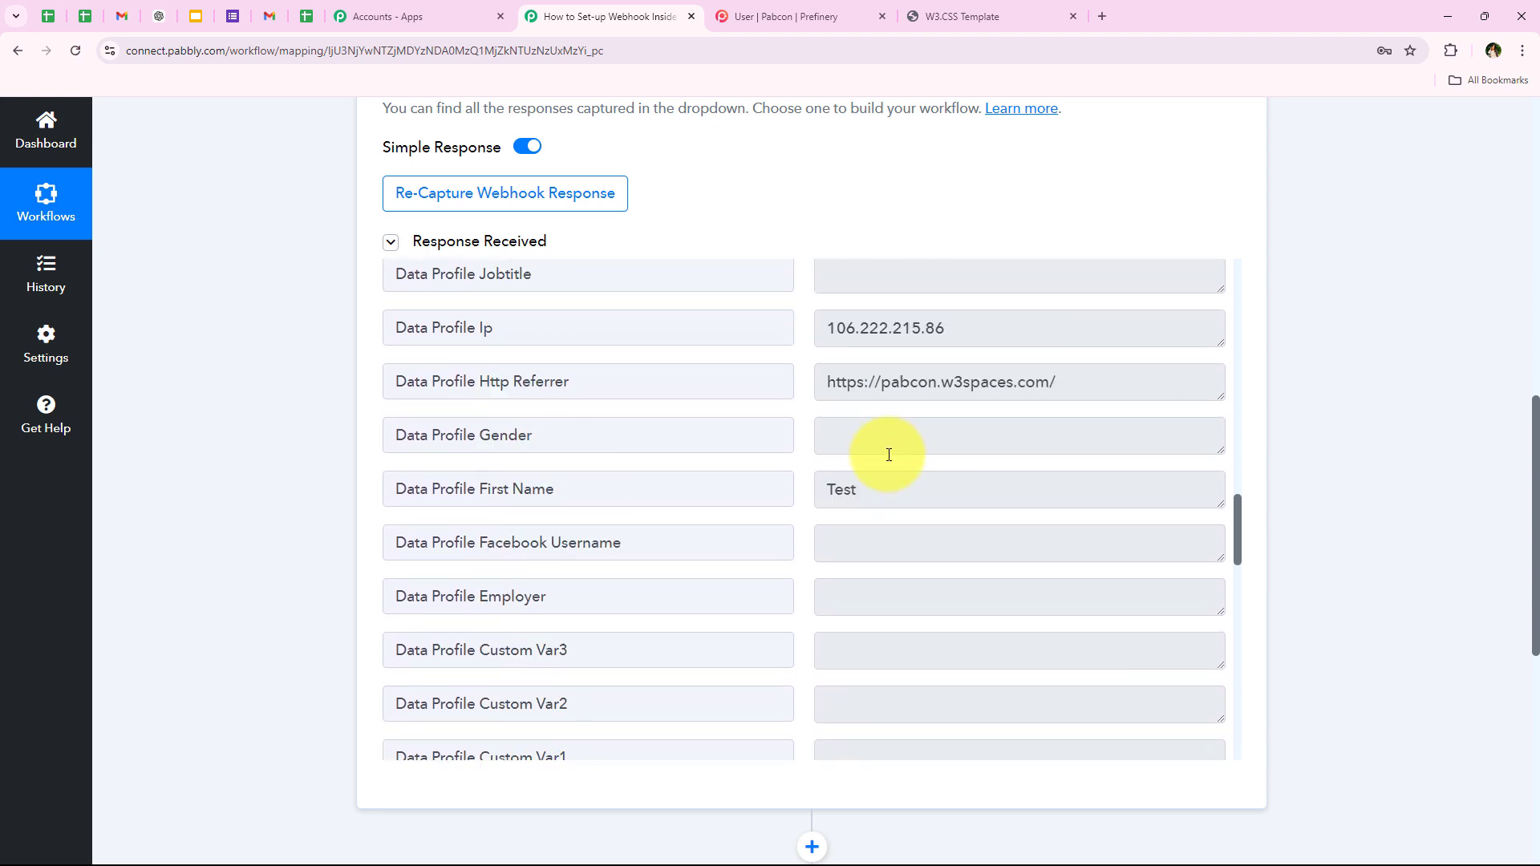
pyautogui.moveTo(974, 314); pyautogui.dragTo(729, 302)
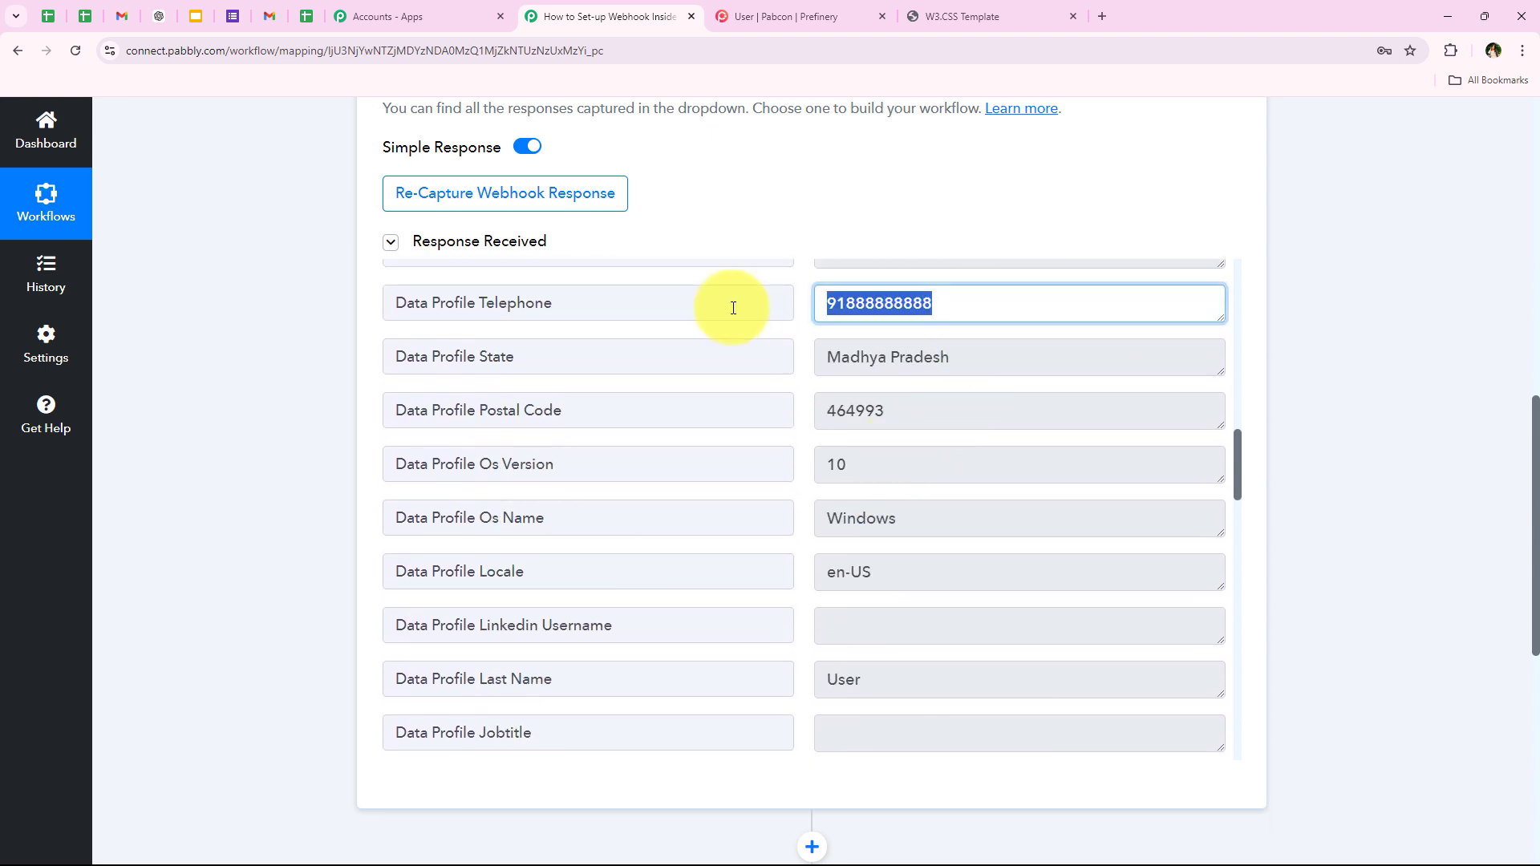
pyautogui.scroll(-6, 825, 533)
pyautogui.scroll(-5, 835, 528)
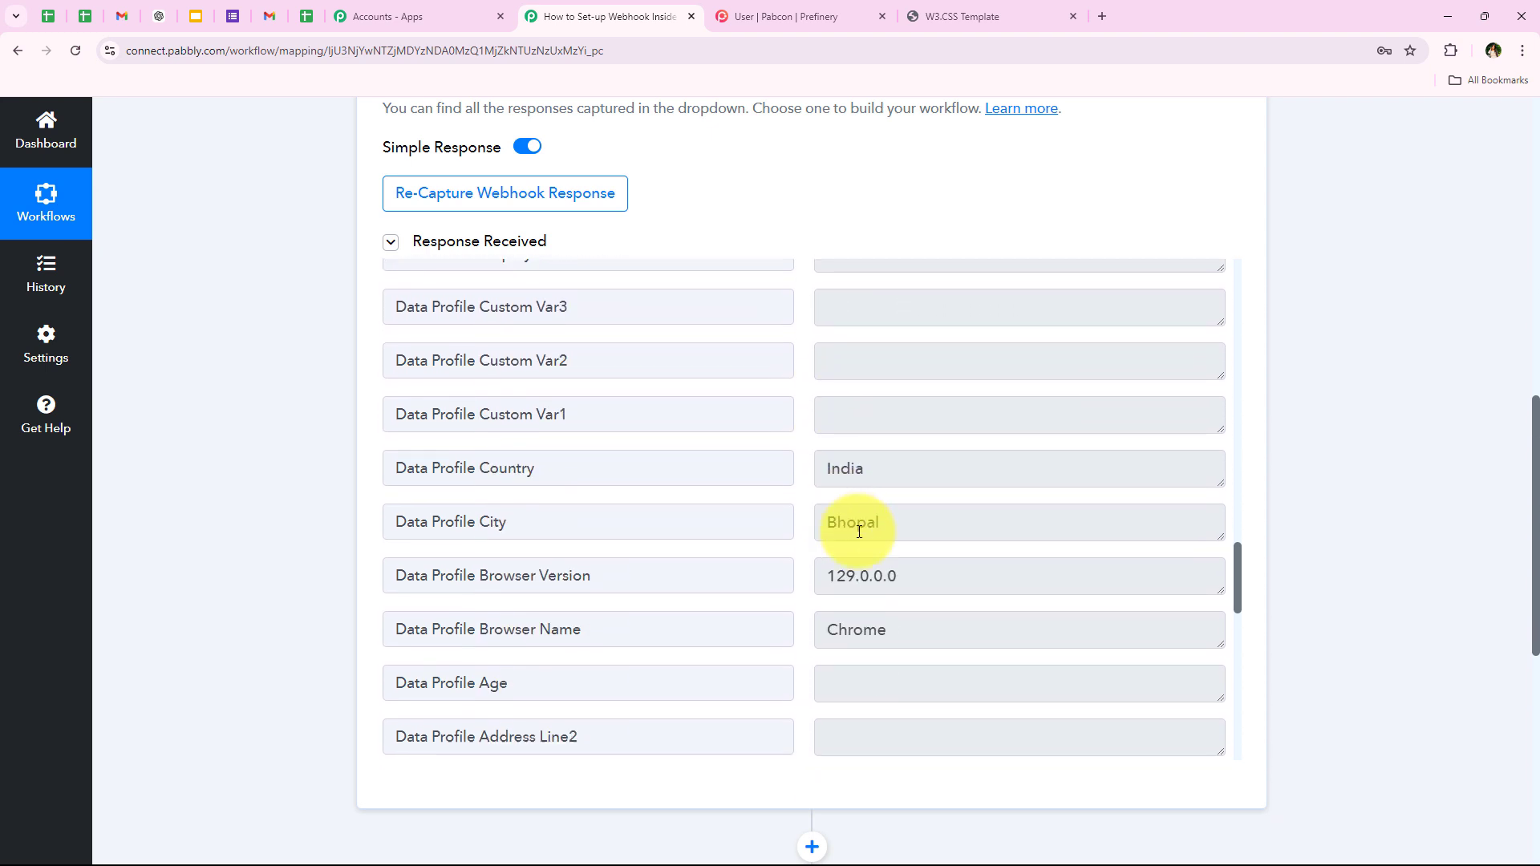
pyautogui.scroll(-5, 936, 523)
pyautogui.scroll(-10, 946, 527)
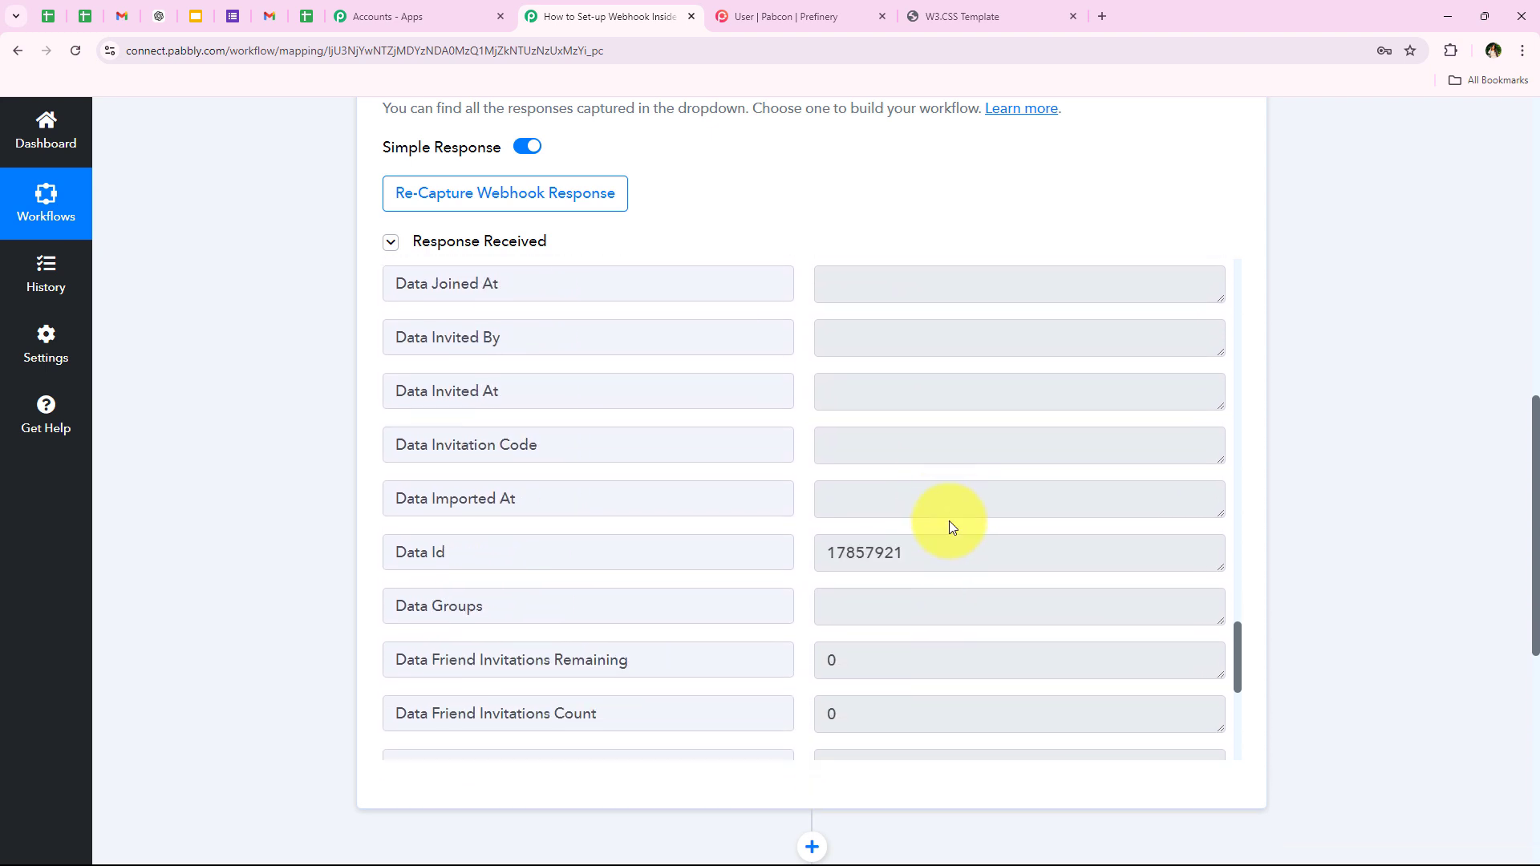
pyautogui.moveTo(1067, 365); pyautogui.dragTo(591, 303)
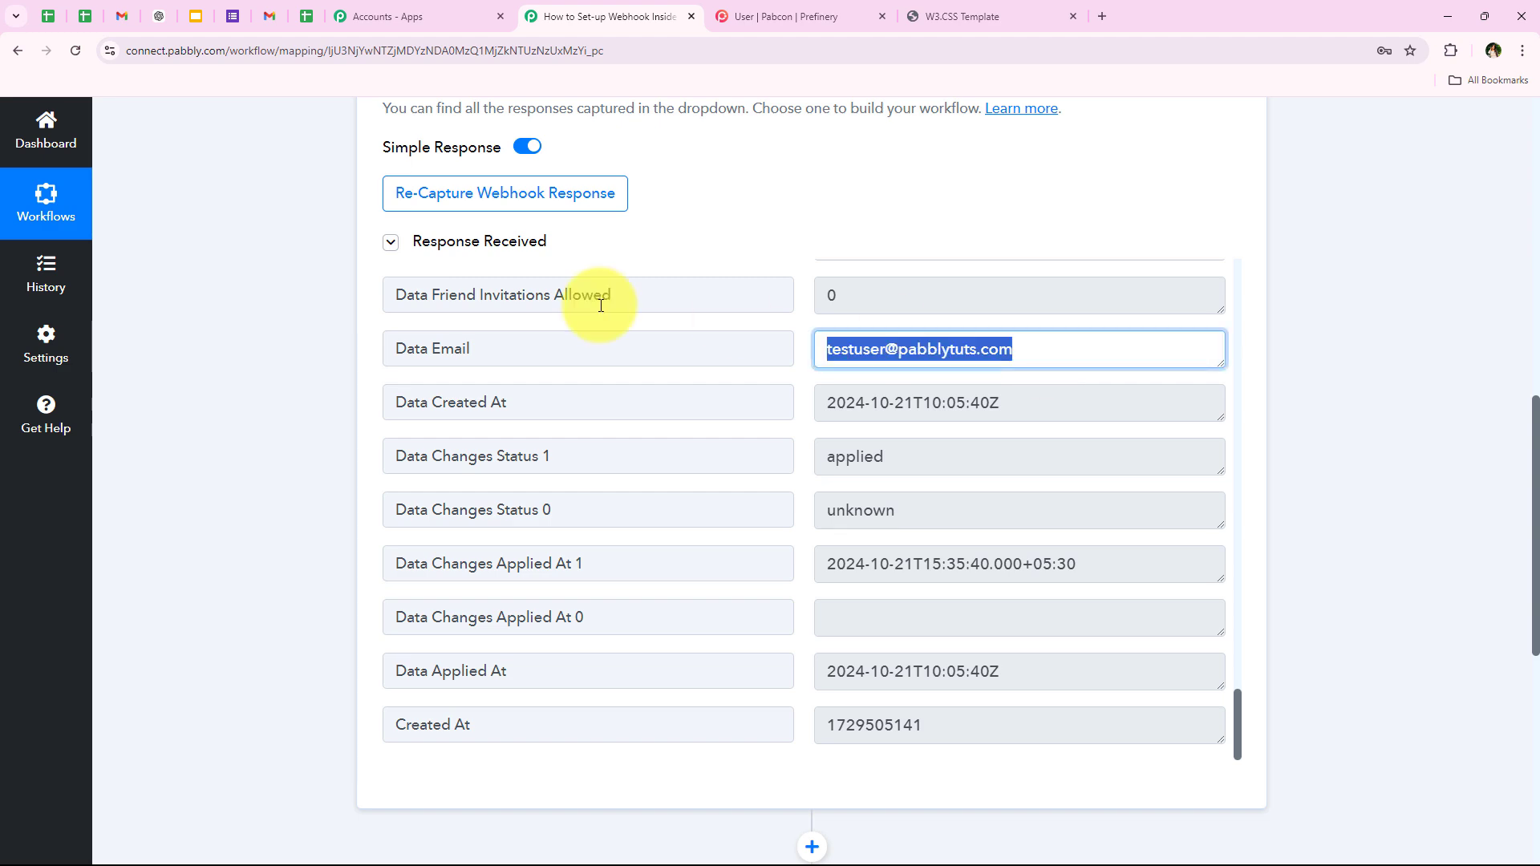
# - Check the first and last name fields in the received response and return to the workflow's trigger settings
pyautogui.scroll(-7, 835, 511)
pyautogui.scroll(10, 835, 511)
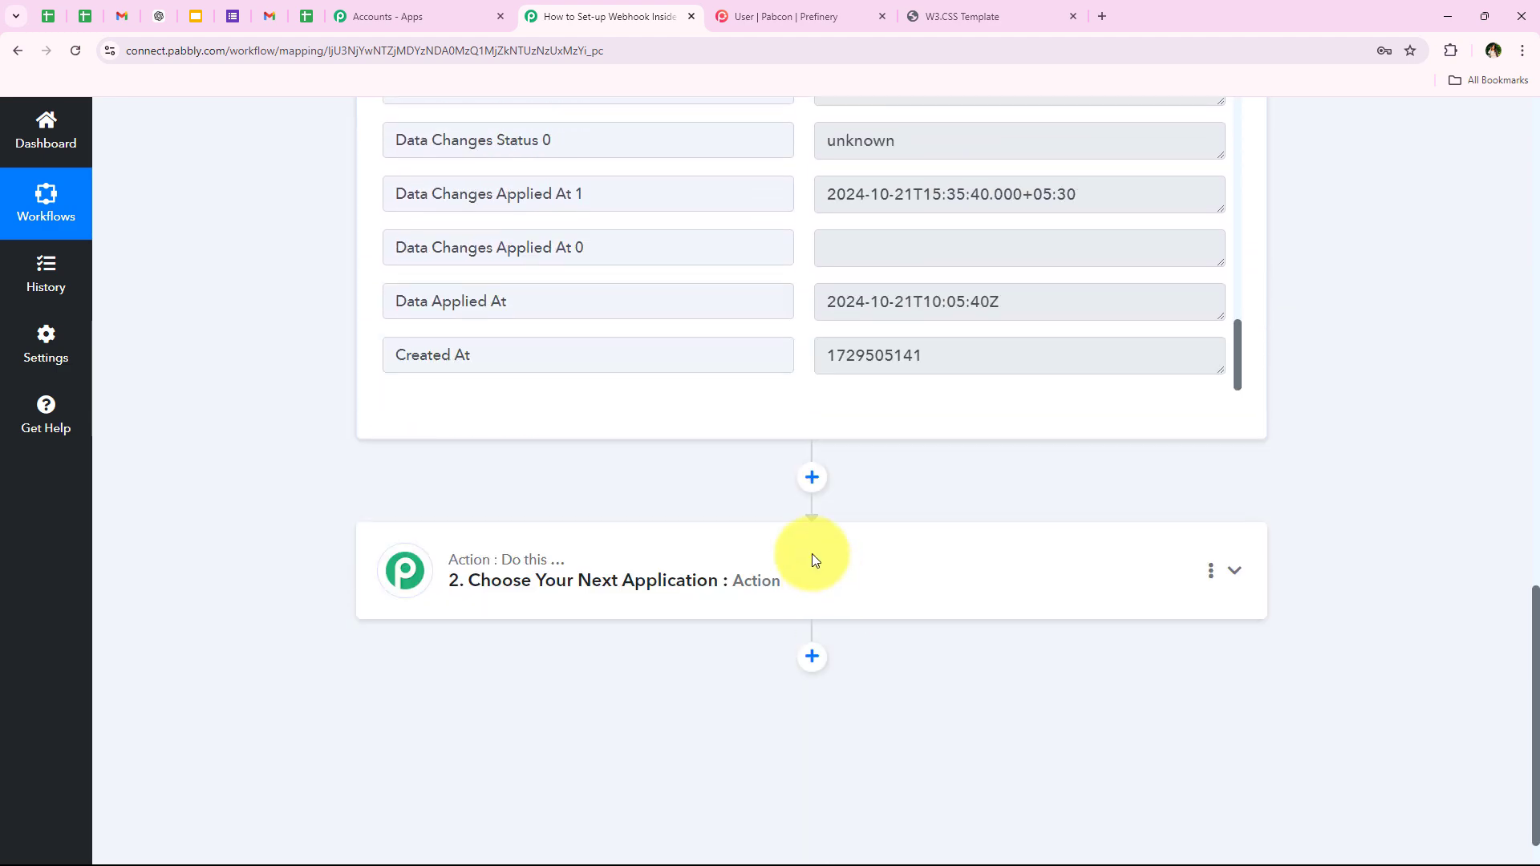
pyautogui.scroll(-1, 949, 567)
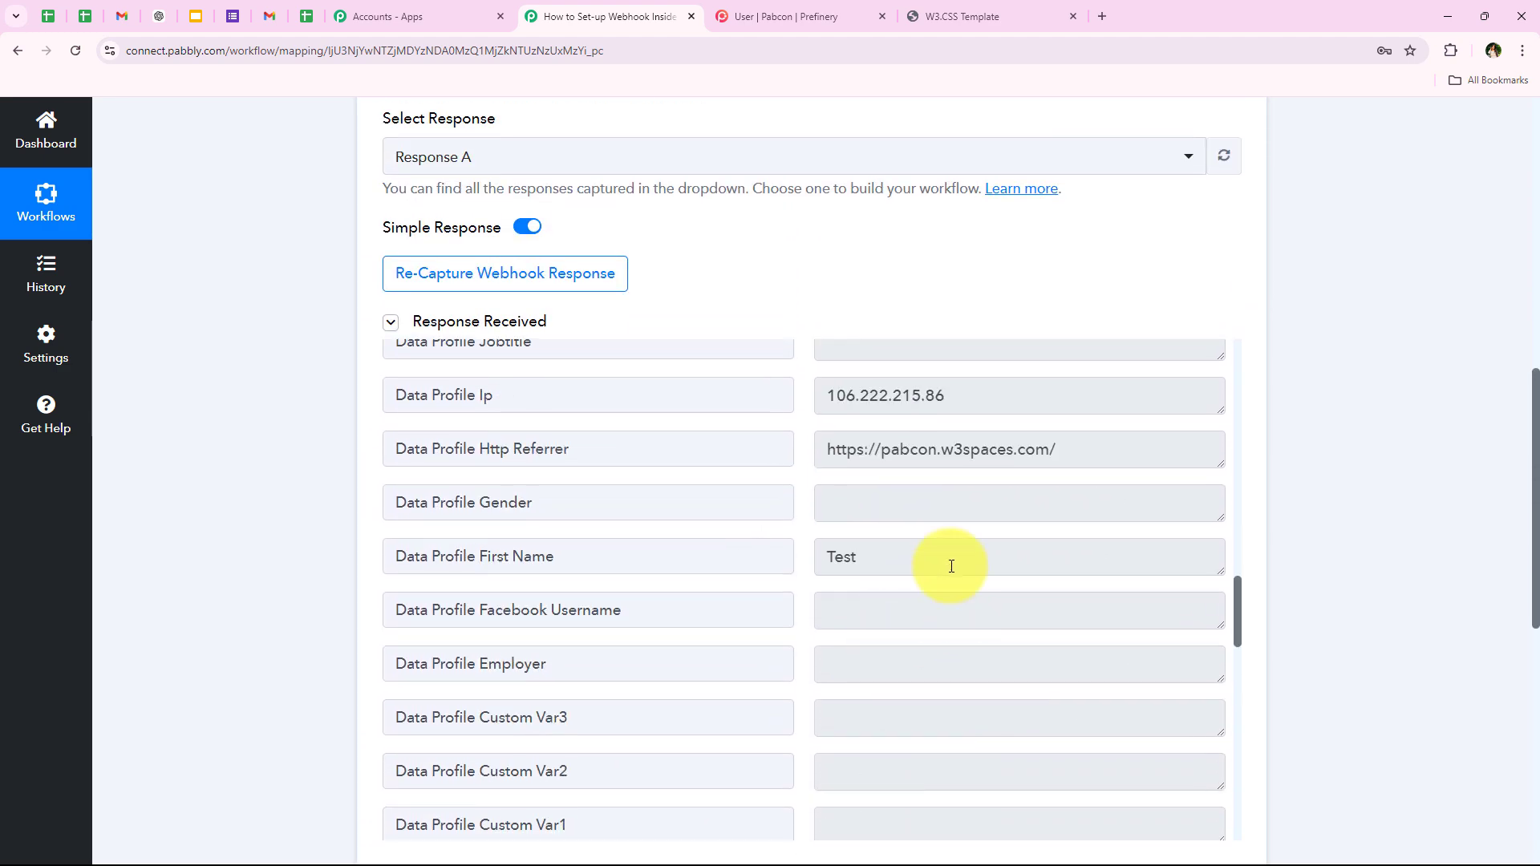
pyautogui.moveTo(802, 554); pyautogui.dragTo(293, 674)
pyautogui.scroll(5, 902, 635)
pyautogui.click(293, 673)
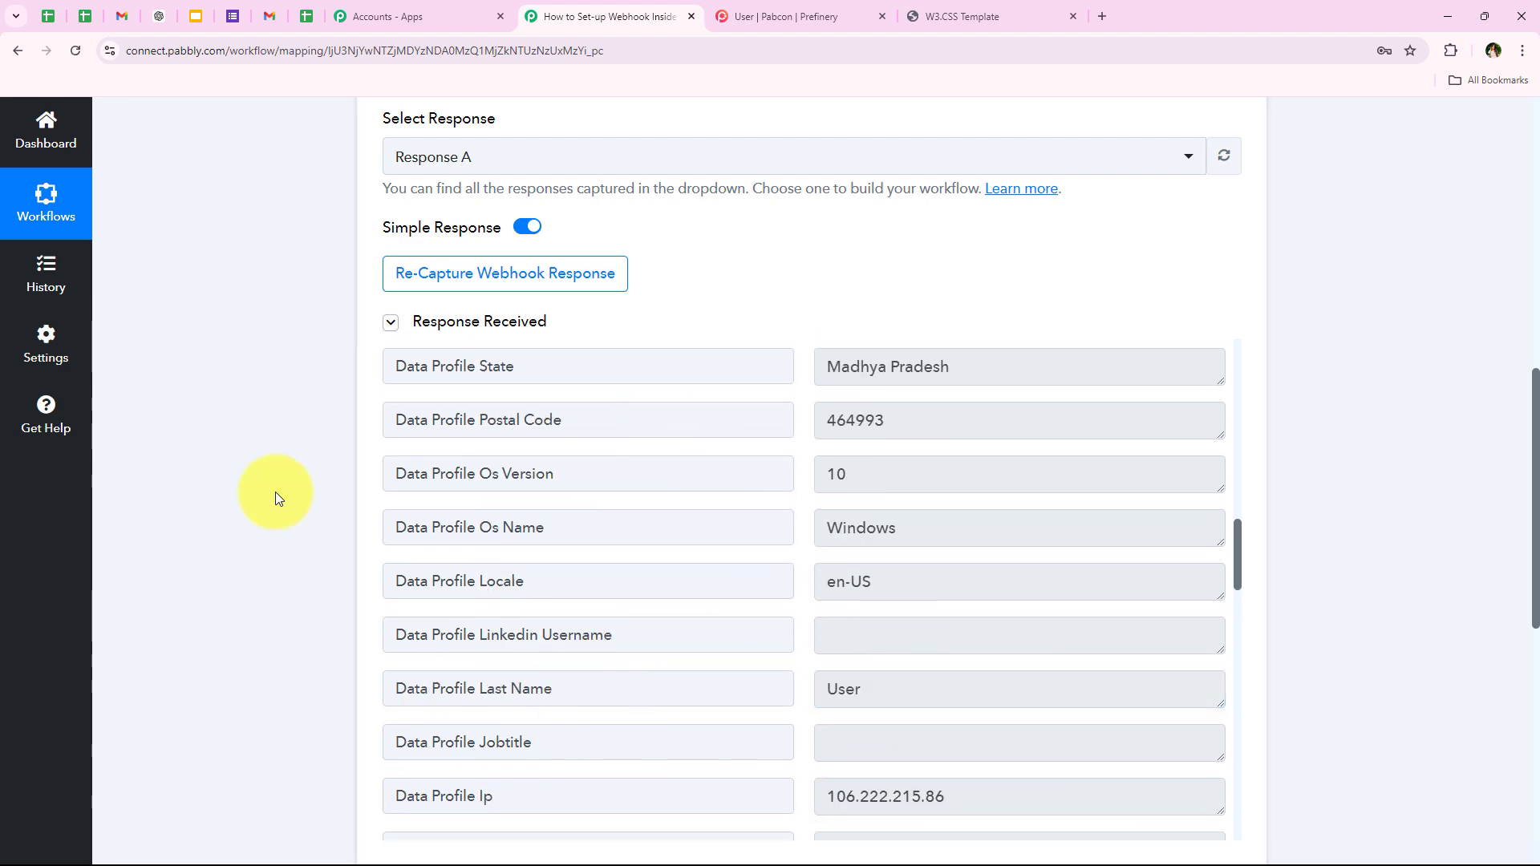
pyautogui.scroll(10, 260, 638)
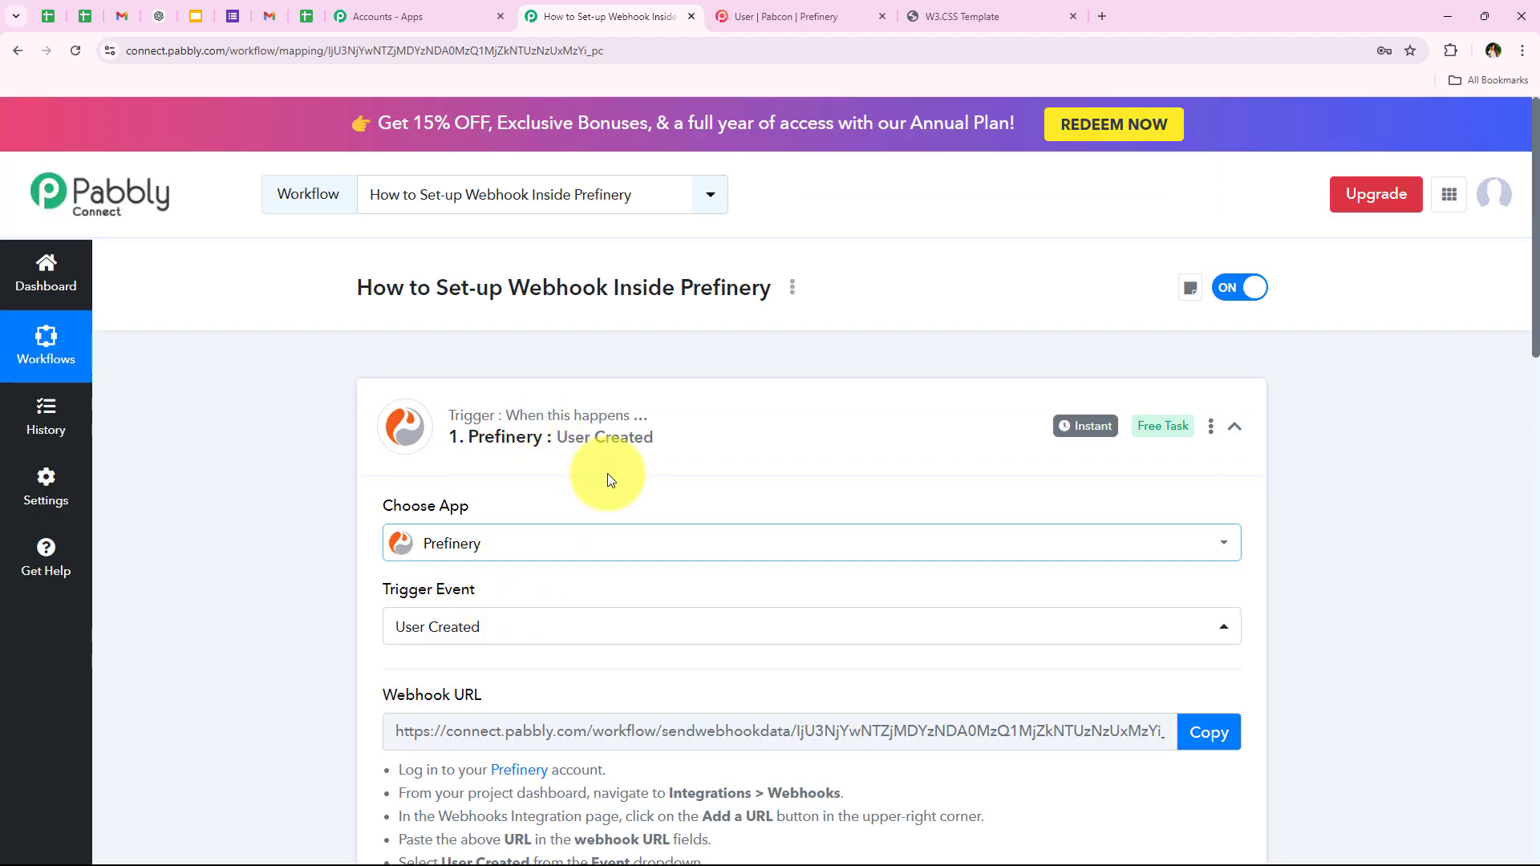
# - Collapse the Prefinery User Created trigger to view the workflow's trigger and action outline
pyautogui.click(527, 441)
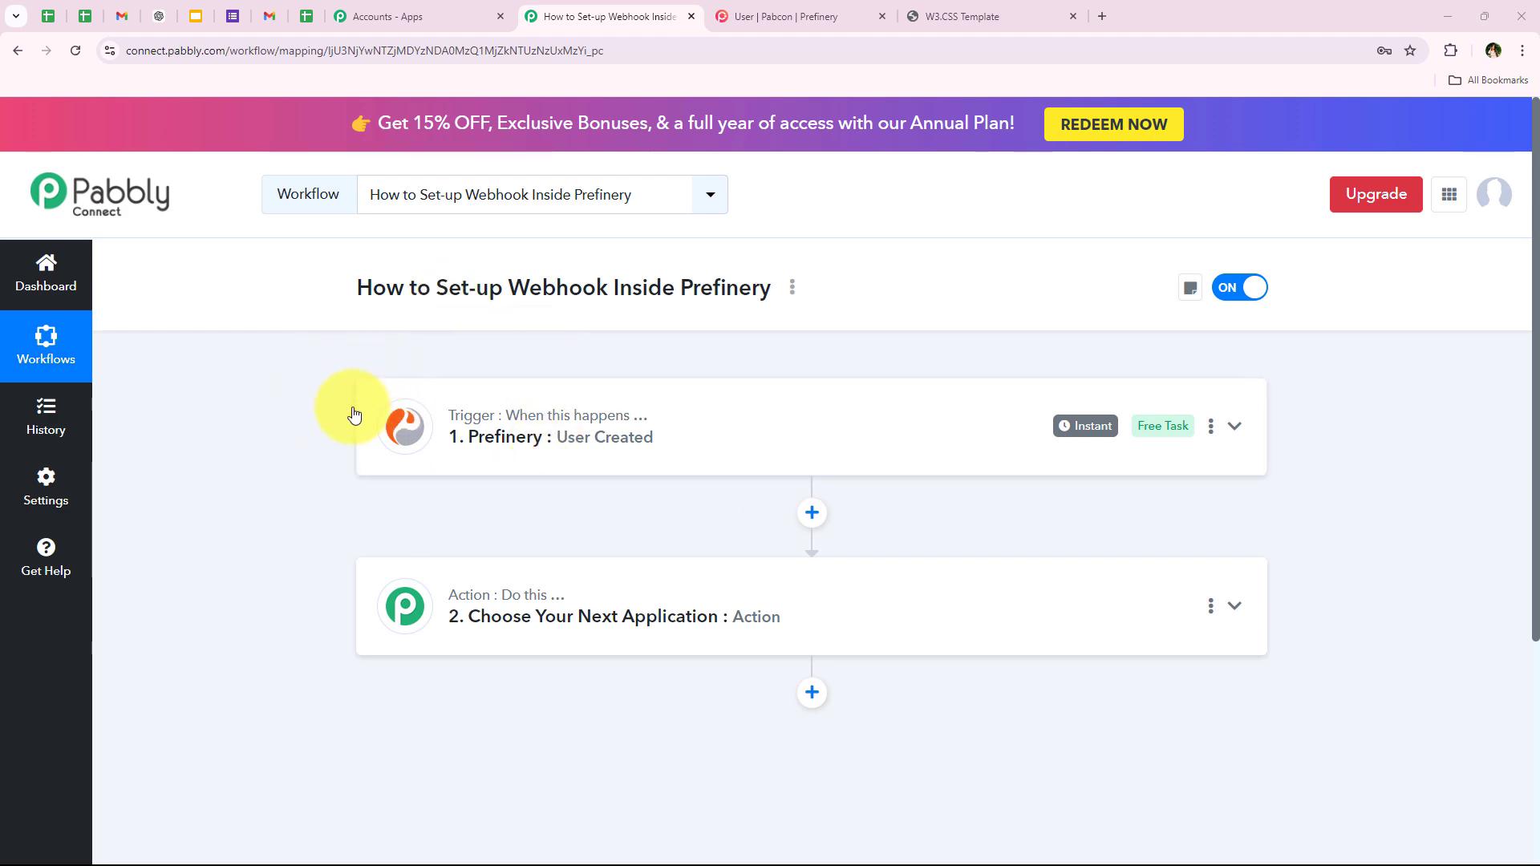
pyautogui.moveTo(345, 289); pyautogui.dragTo(782, 289)
pyautogui.click(612, 520)
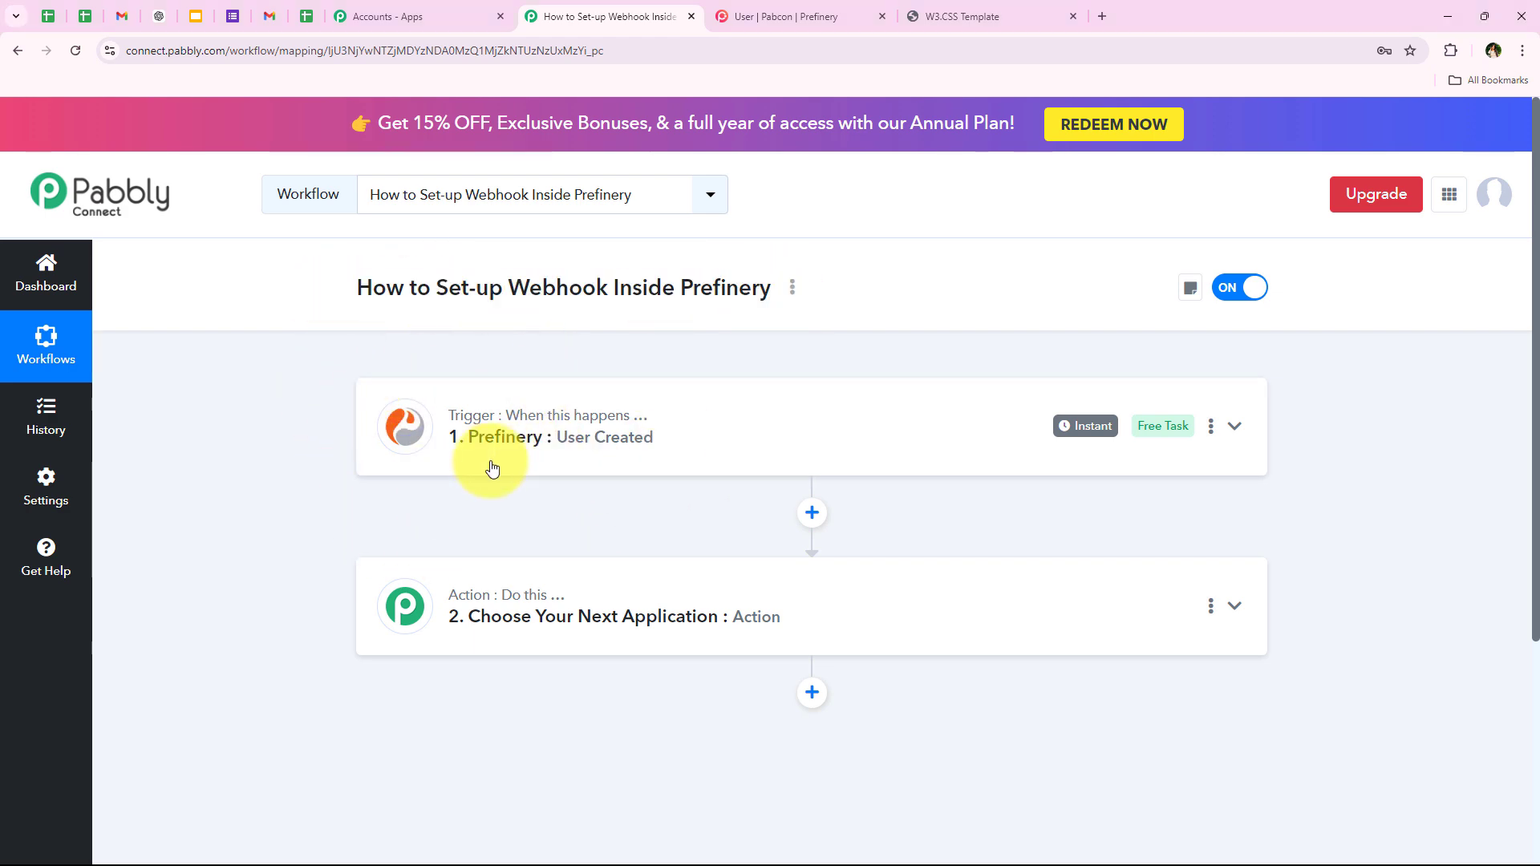
# - Expand the Prefinery trigger, look through its received webhook response once more and collapse the trigger
pyautogui.click(492, 468)
pyautogui.scroll(-7, 550, 471)
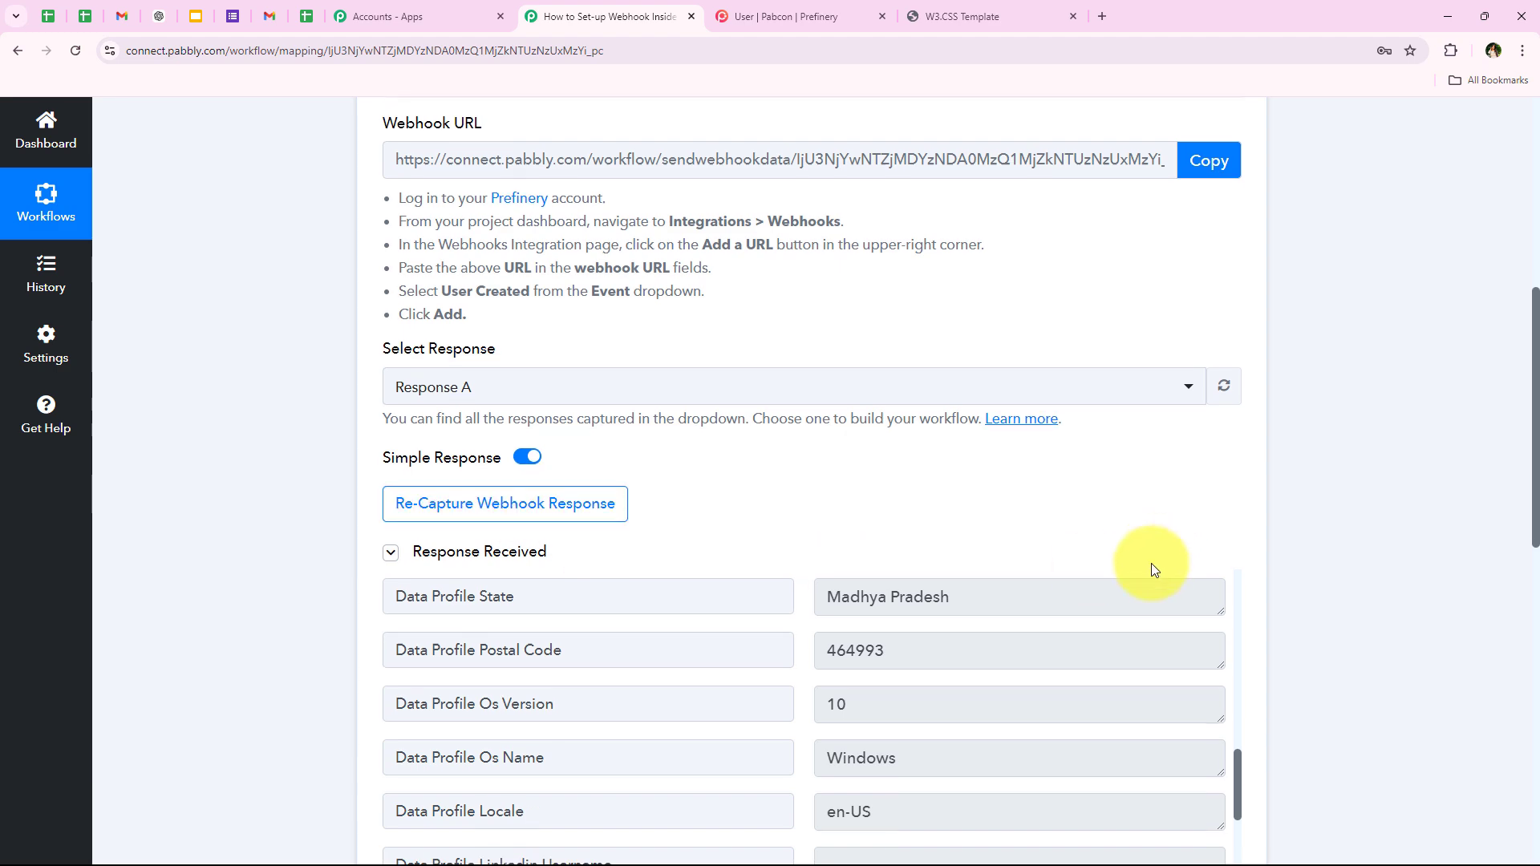
pyautogui.scroll(-4, 1151, 564)
pyautogui.scroll(-4, 749, 482)
pyautogui.middleClick(178, 490)
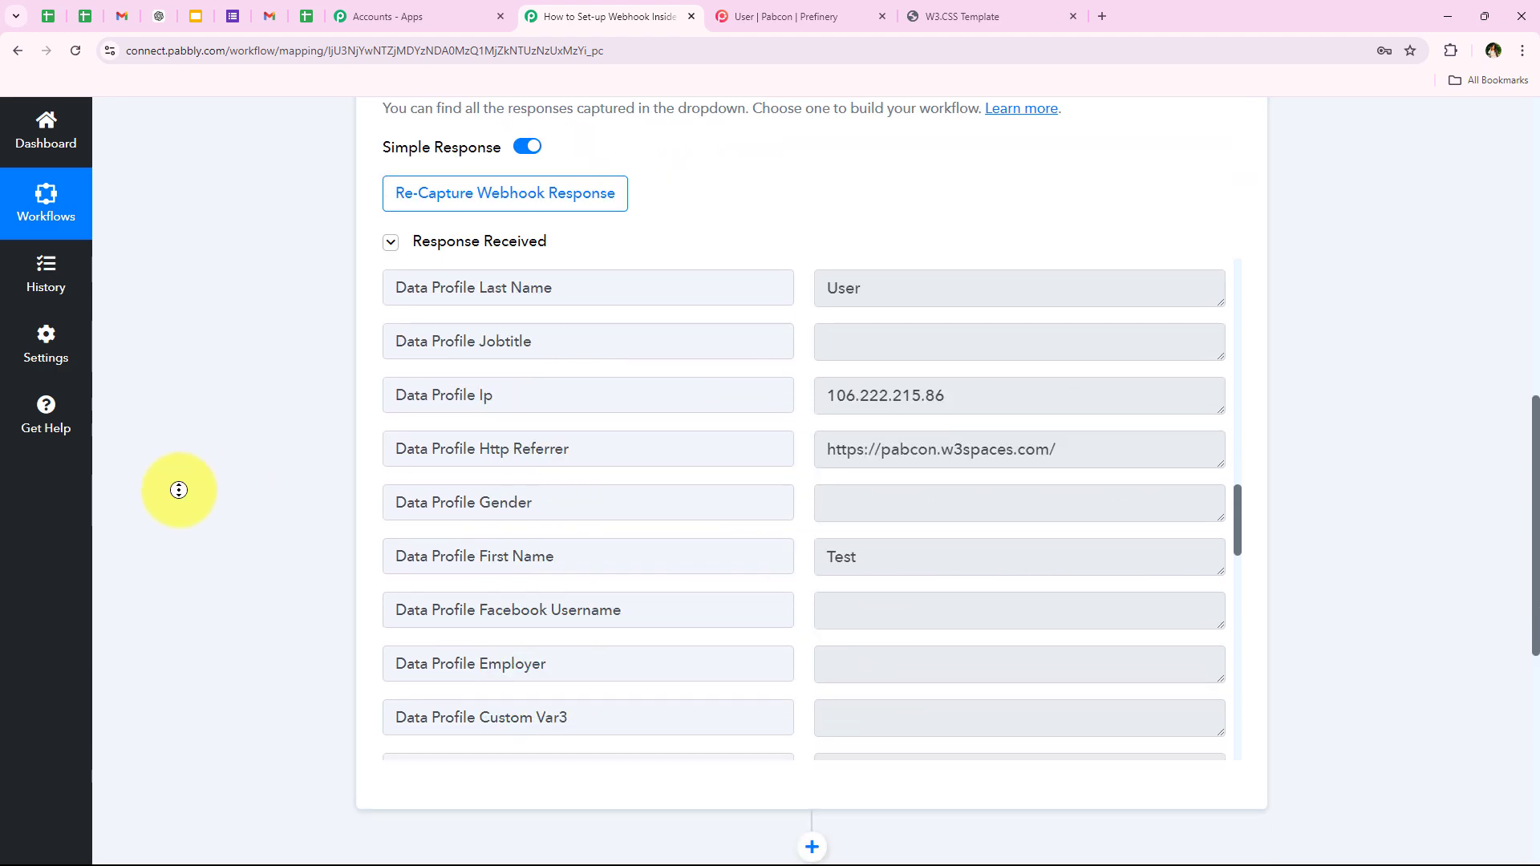
pyautogui.scroll(11, 179, 490)
pyautogui.click(769, 463)
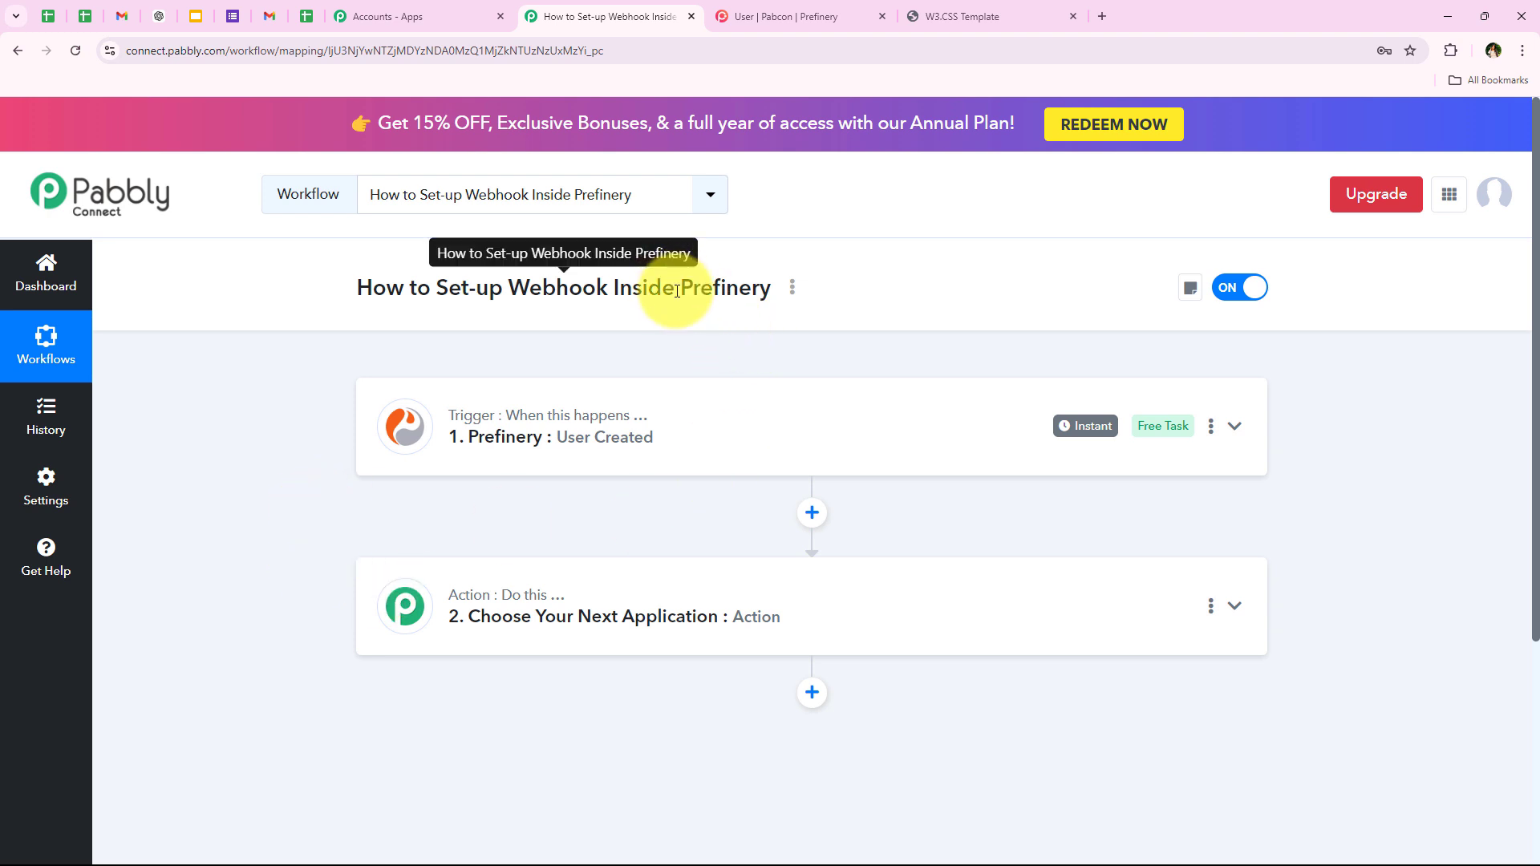
pyautogui.moveTo(511, 288); pyautogui.dragTo(553, 347)
pyautogui.click(267, 455)
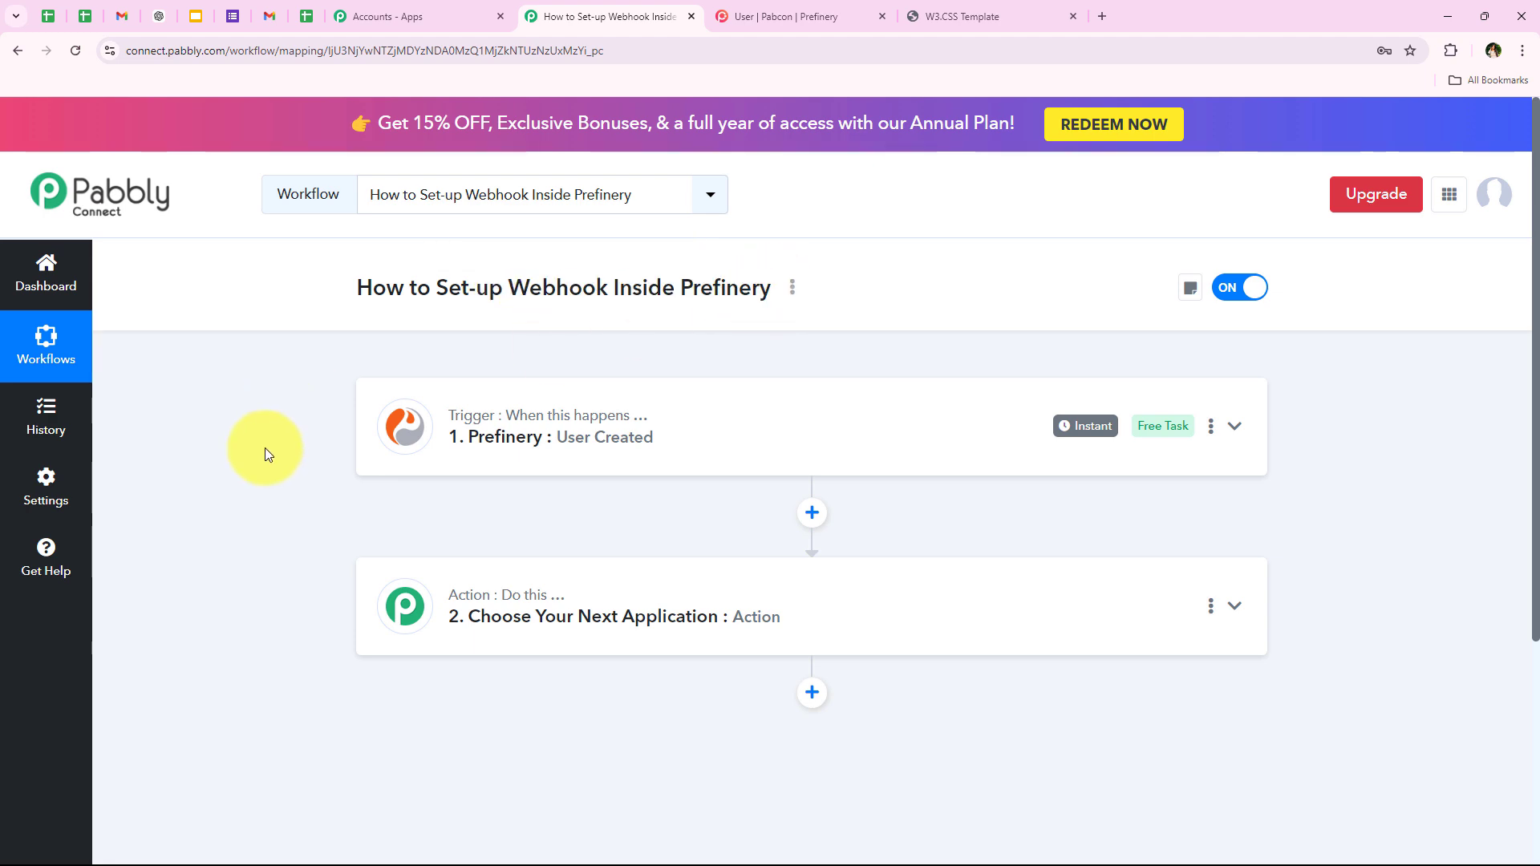